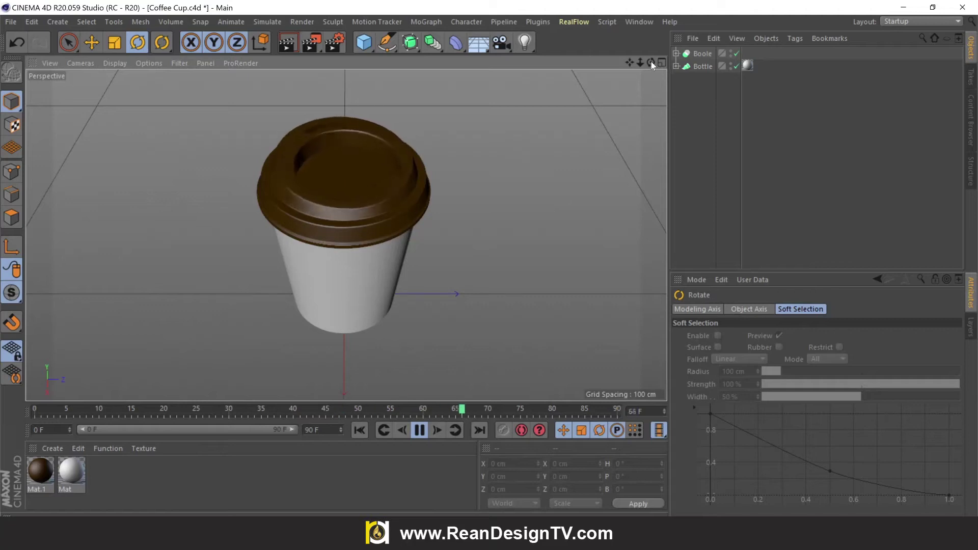
Stop the lid animation and rewind the timeline to frame 0
mouse_move(650, 63)
mouse_down()
mouse_move(651, 77)
mouse_move(630, 65)
mouse_up()
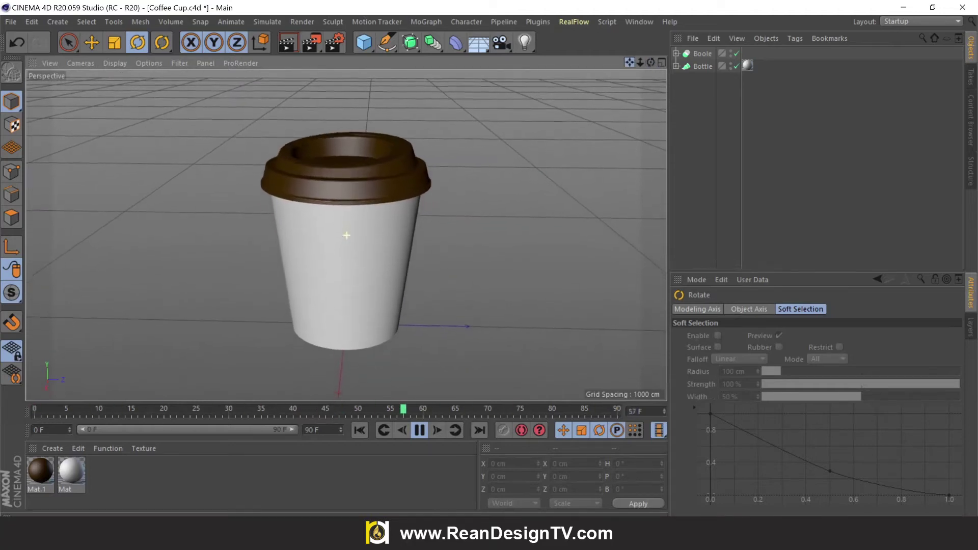
drag(346, 235, 347, 202)
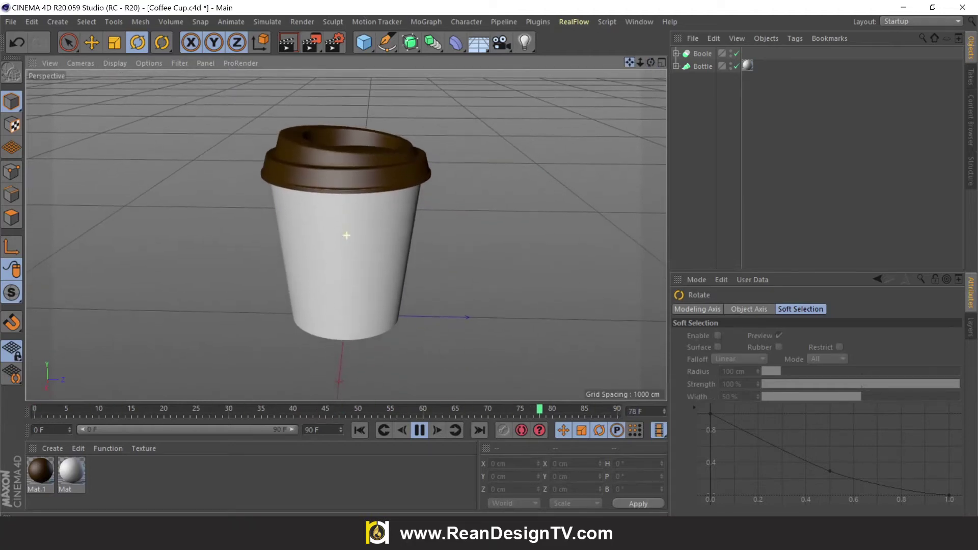
click(420, 430)
click(359, 429)
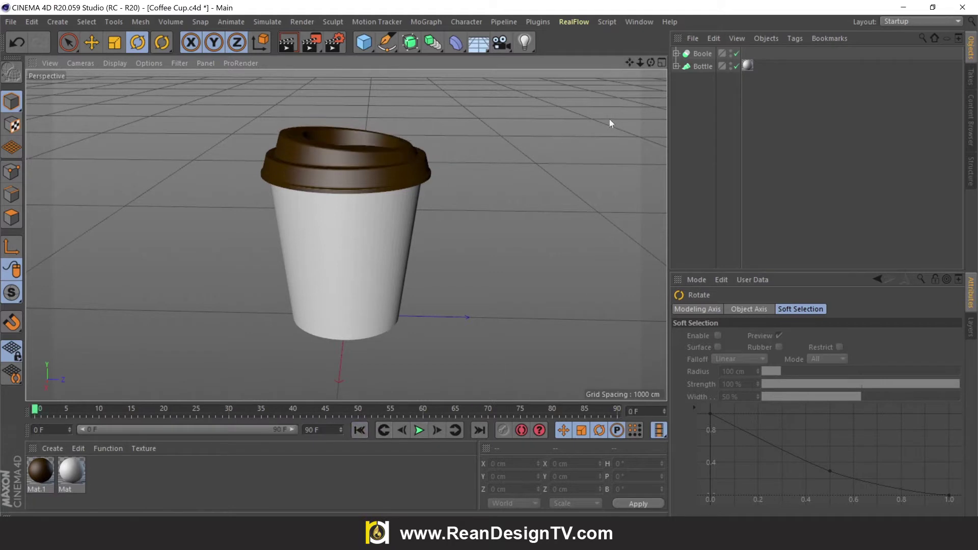
drag(713, 82, 701, 53)
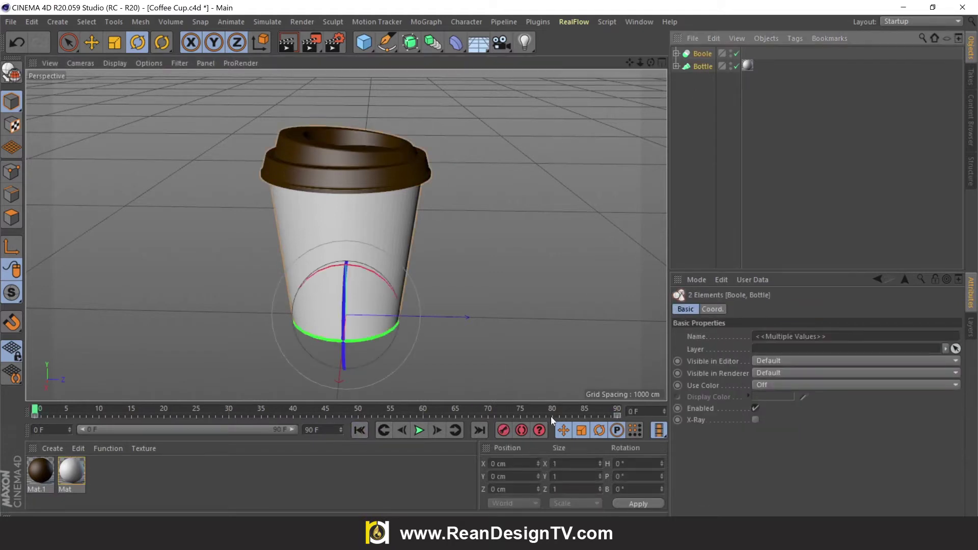
click(618, 414)
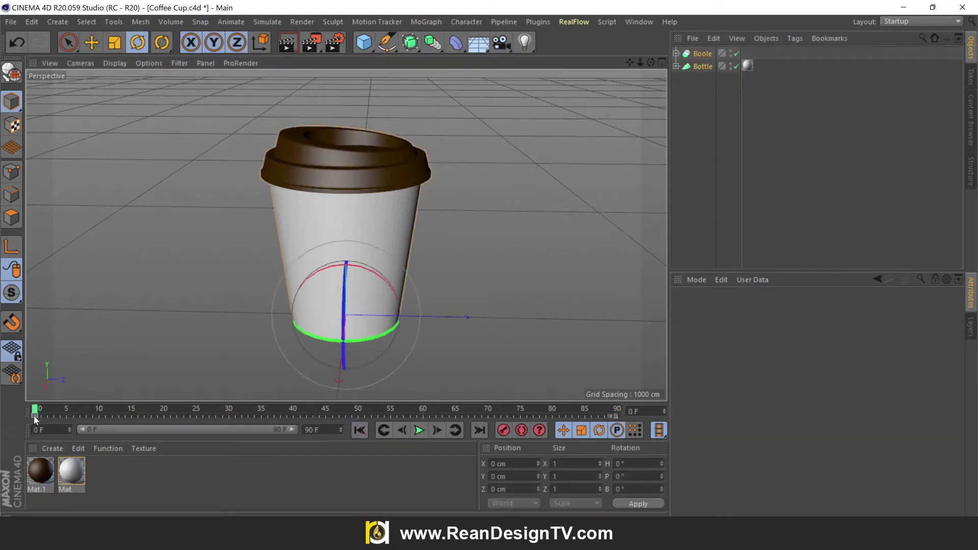
Move the Boole and Bottle cup about 820 cm sideways
click(121, 337)
scroll(291, 337, down, 3)
mouse_move(632, 73)
mouse_down()
mouse_move(652, 67)
mouse_move(630, 63)
mouse_move(652, 67)
mouse_up()
click(696, 53)
shift+click(699, 67)
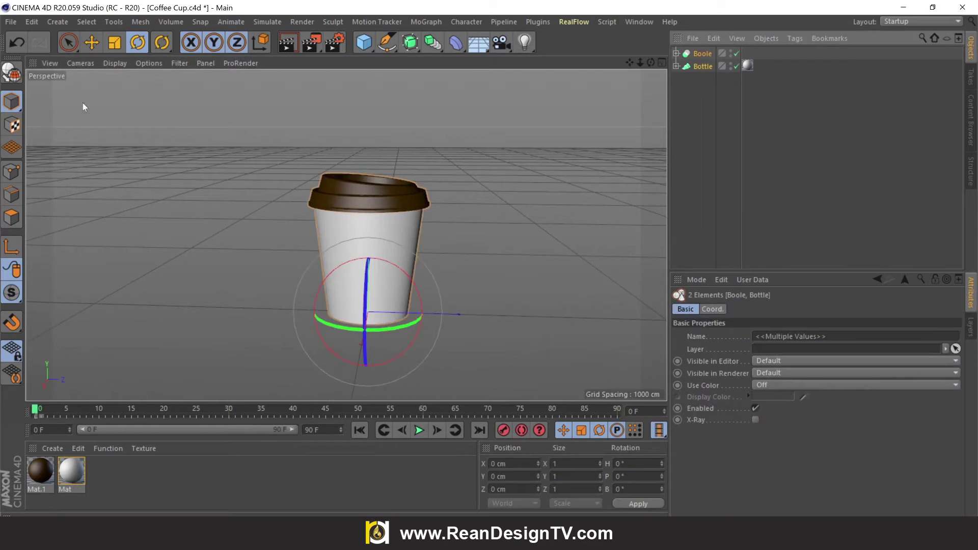
click(92, 42)
drag(444, 317, 219, 320)
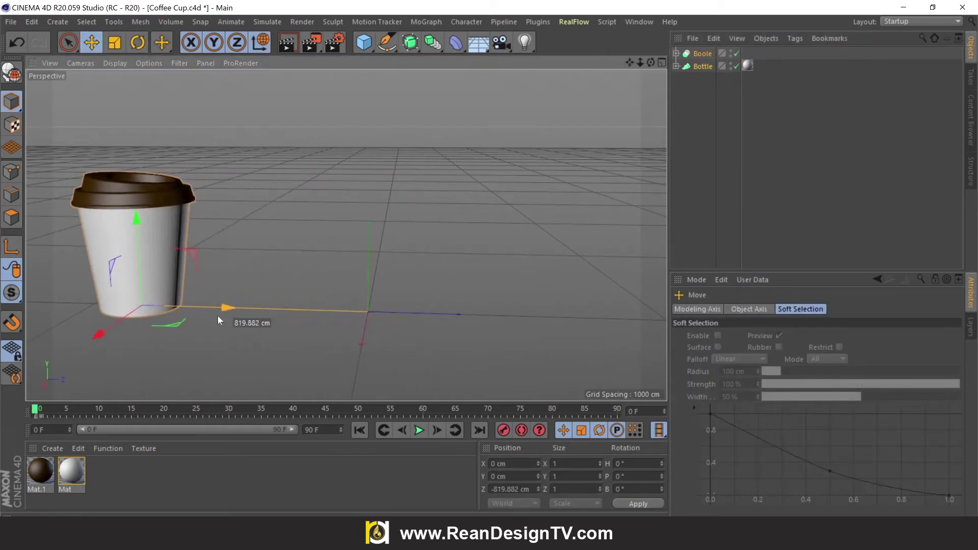
Delete the Boole and Bottle objects so the viewport is empty
drag(651, 62, 685, 61)
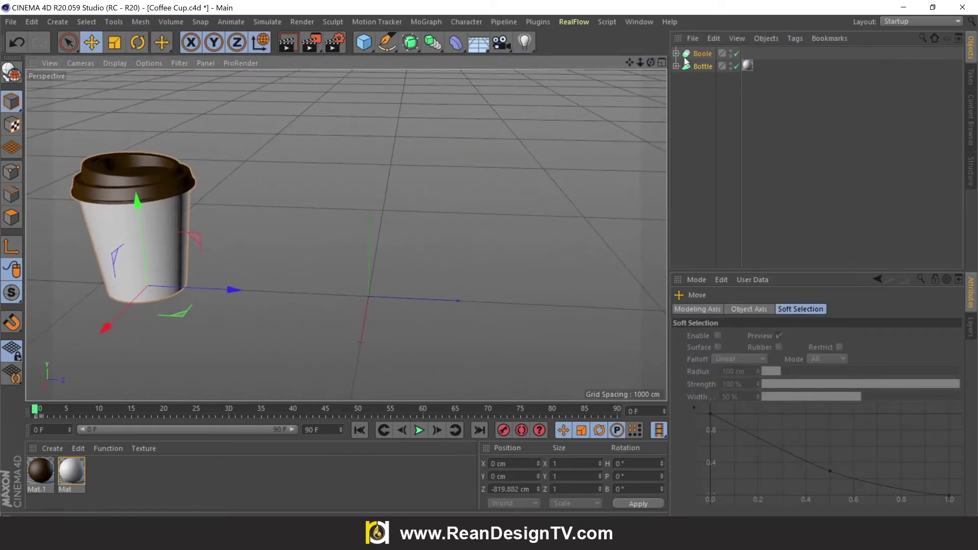
click(702, 54)
shift+click(701, 53)
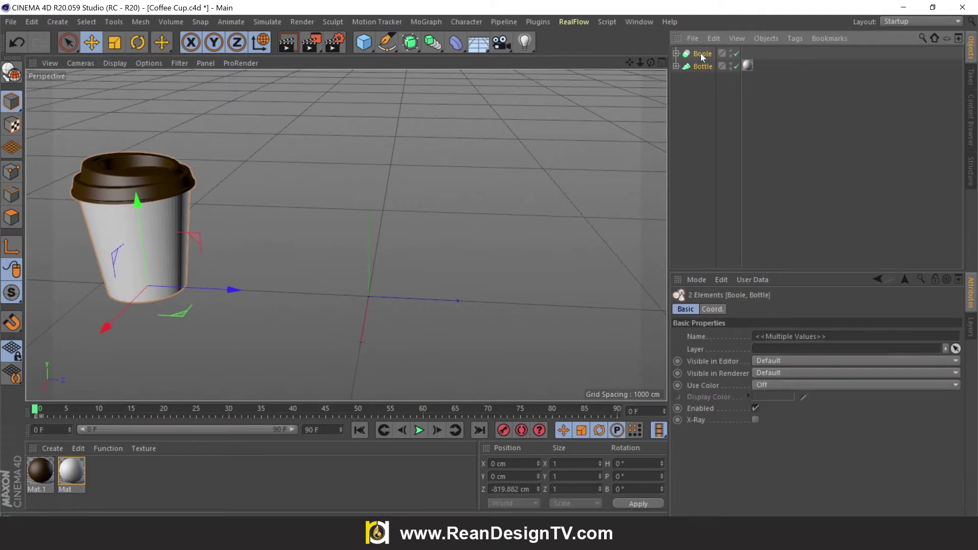
key(Delete)
mouse_move(651, 62)
mouse_down()
mouse_move(652, 51)
mouse_move(632, 46)
mouse_up()
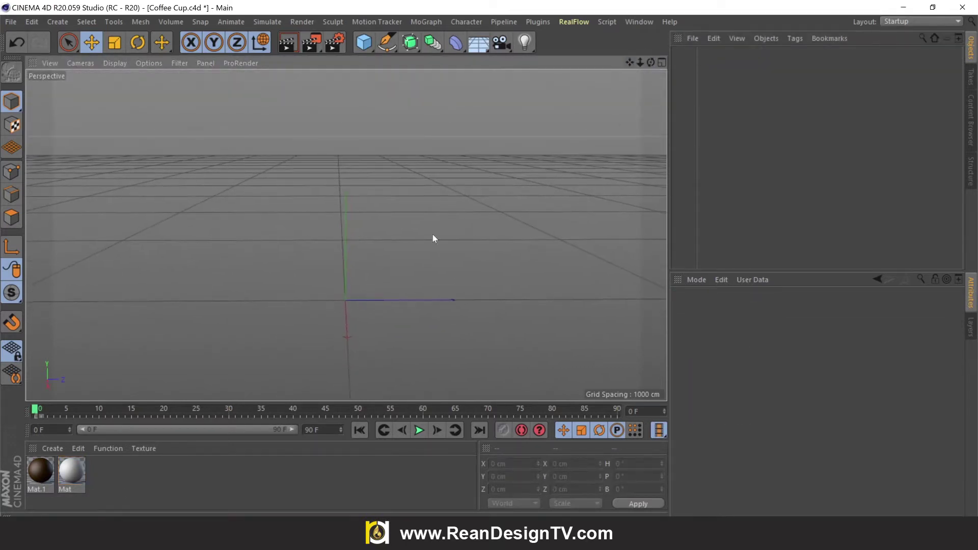
Add a Circle spline lying in the XZ plane with a 150 cm radius
click(368, 48)
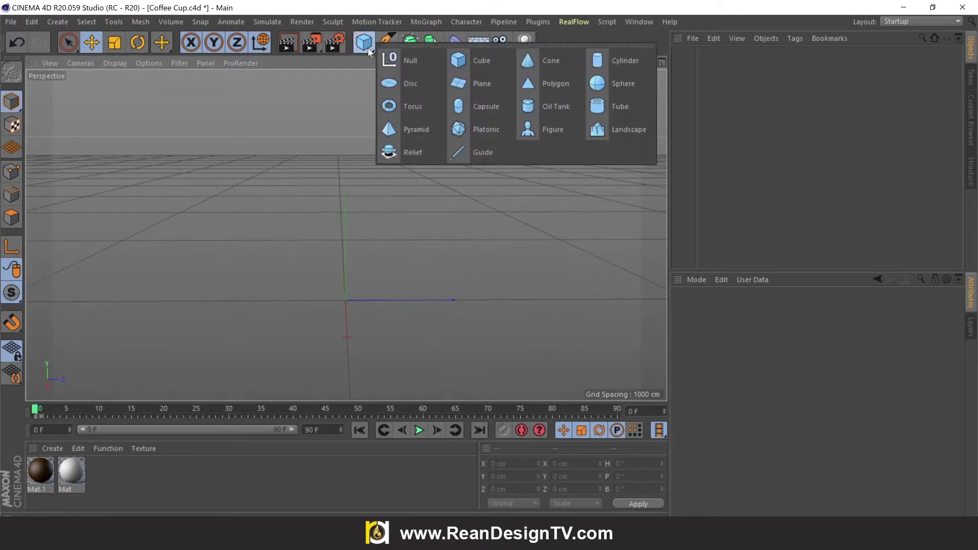
click(387, 51)
click(530, 87)
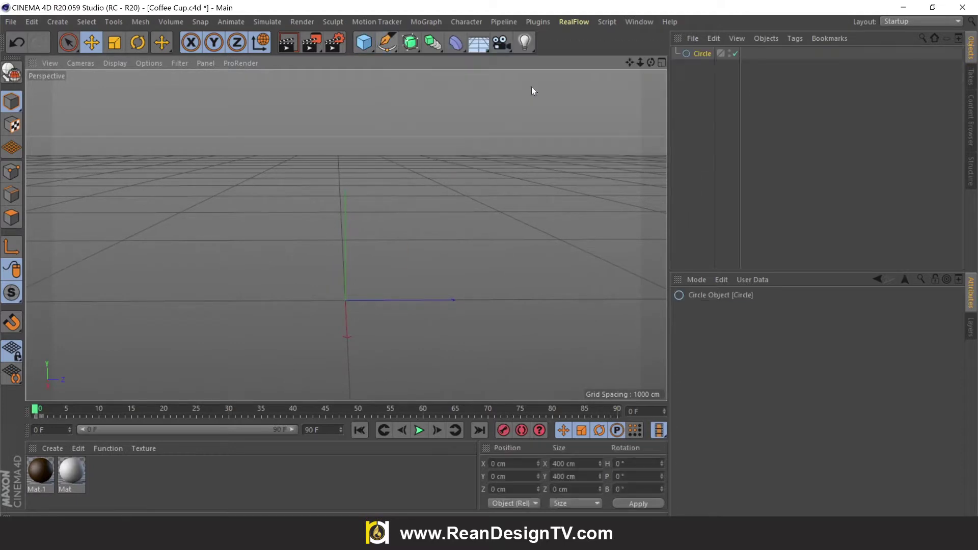
click(781, 397)
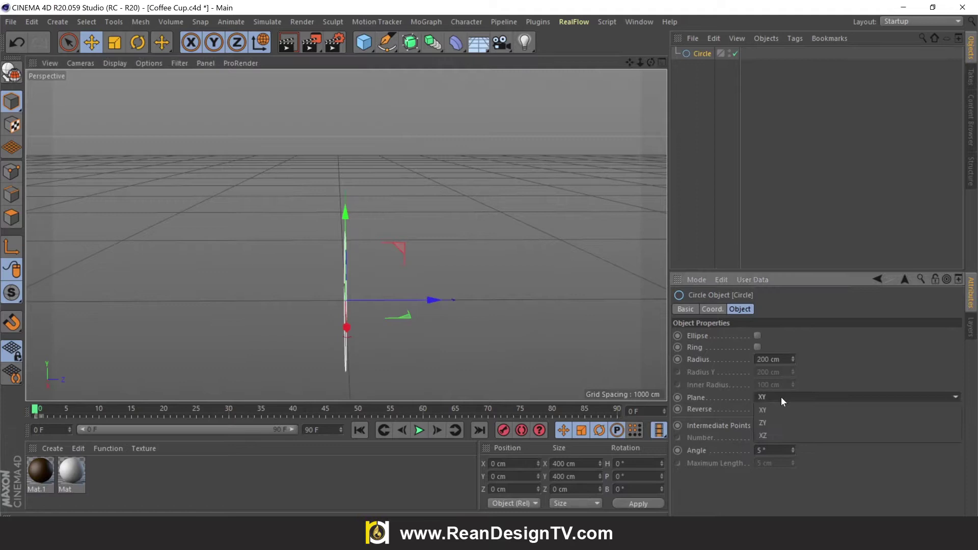
click(767, 435)
click(763, 359)
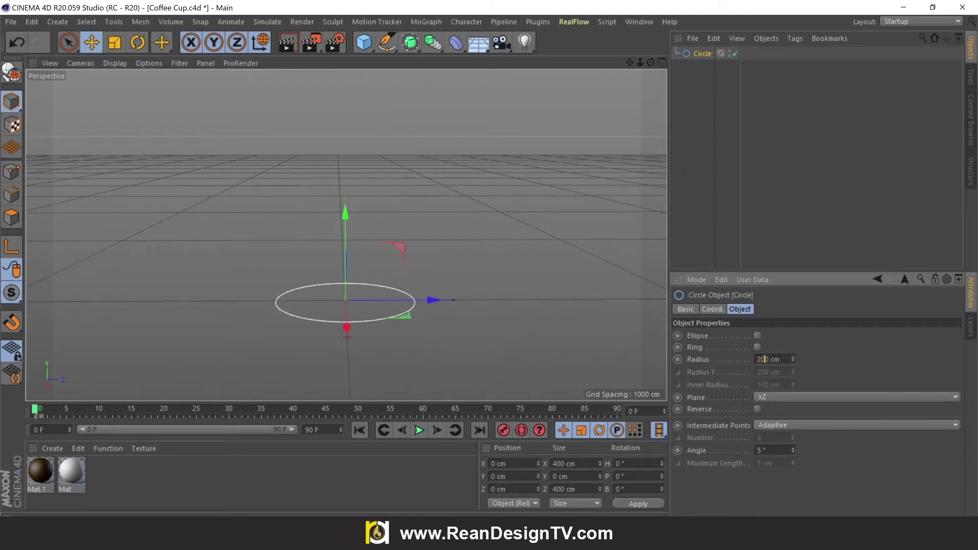
double_click(763, 359)
text(15)
click(460, 314)
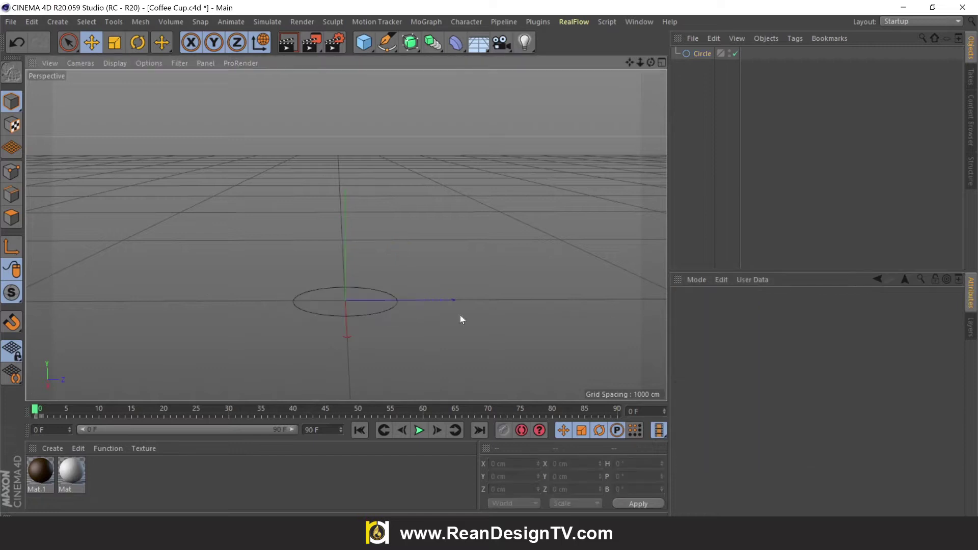
Copy the circle 360 cm up the Y axis and give the copy a 180 cm radius
click(378, 312)
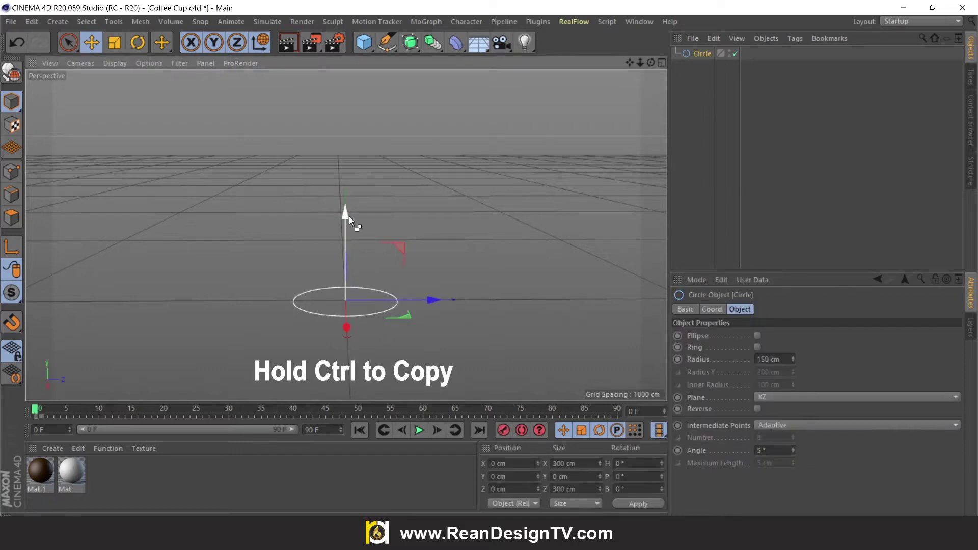
ctrl+drag(349, 216, 356, 89)
double_click(768, 361)
text(1)
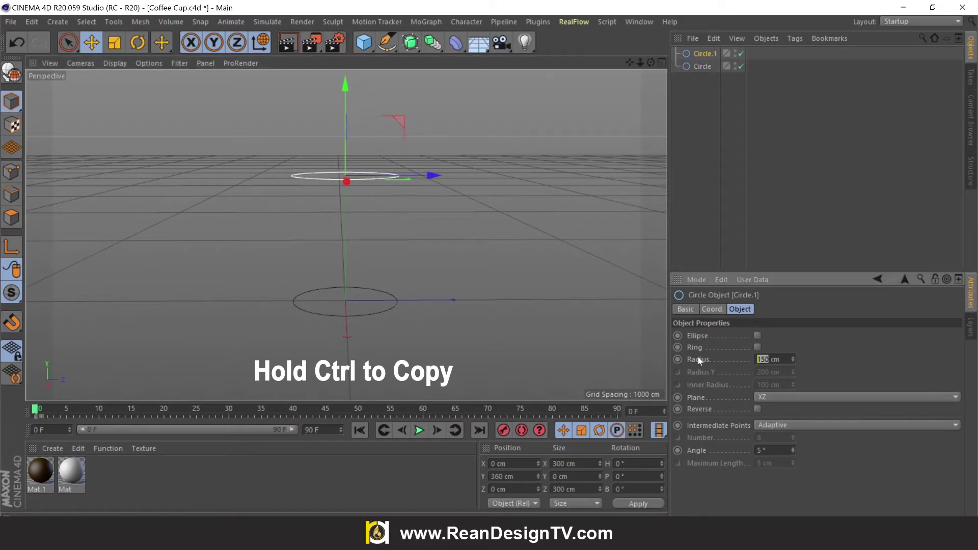
key(Return)
Commit the upper circle's 180 cm radius and switch to a full Front view
click(534, 339)
scroll(379, 275, up, 1)
click(662, 62)
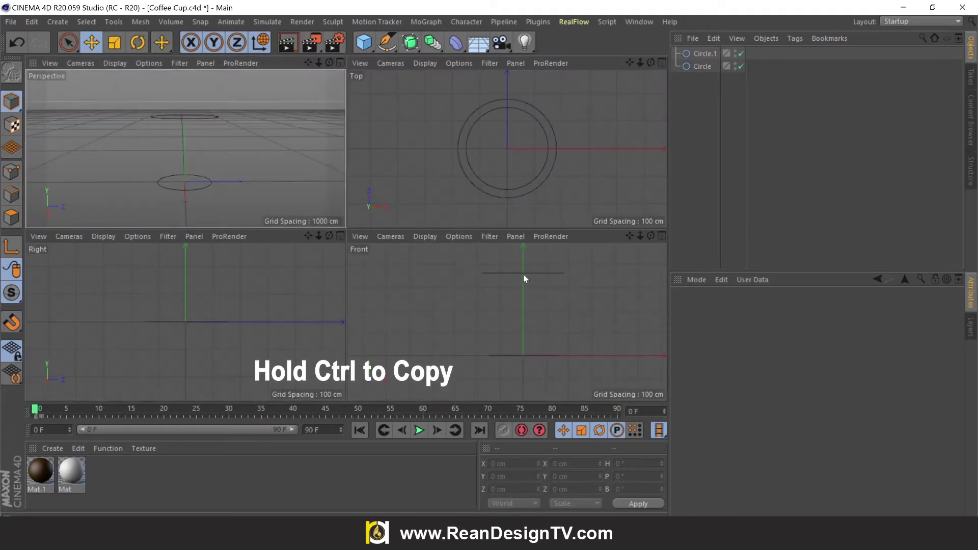
click(662, 235)
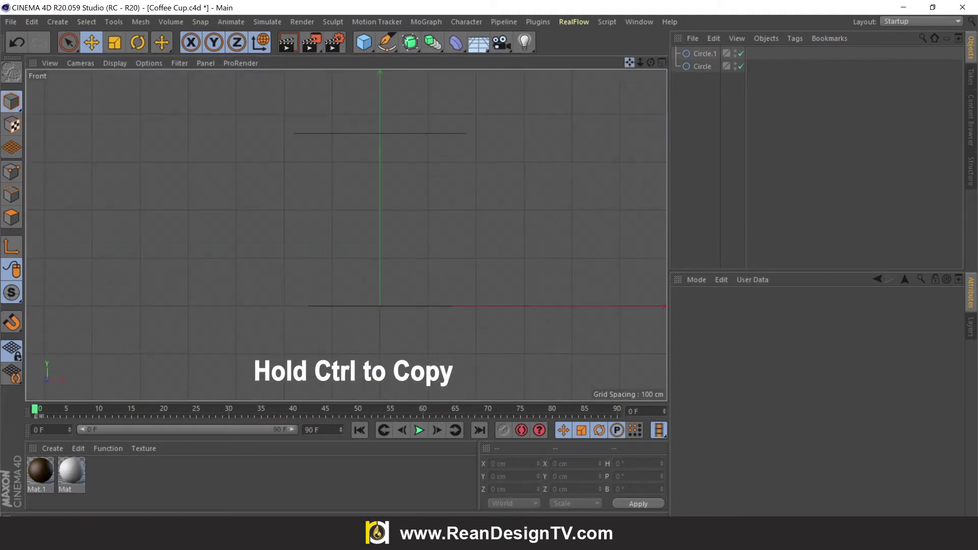
Rename the lower circle 'Buttom' and the upper circle 'Top', then return to Perspective view
click(703, 67)
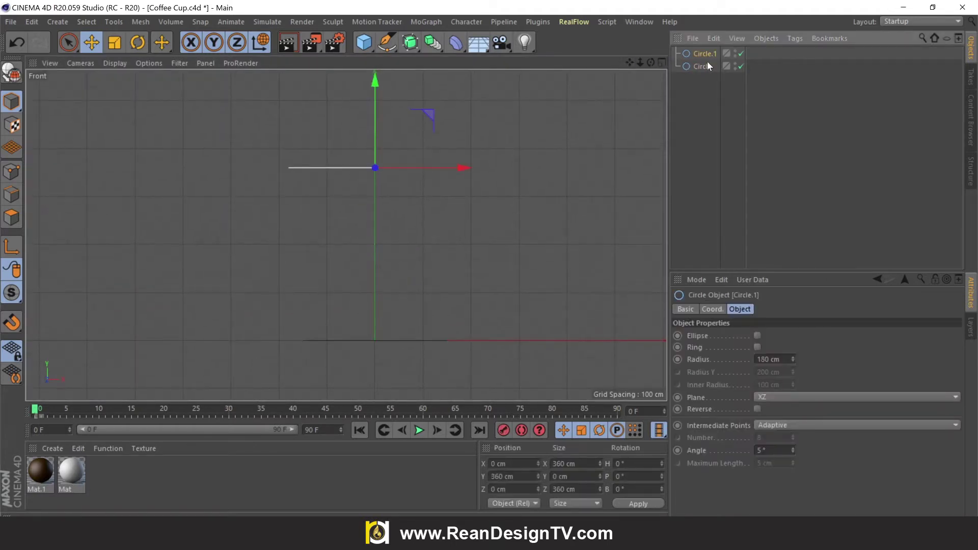
click(701, 67)
double_click(701, 66)
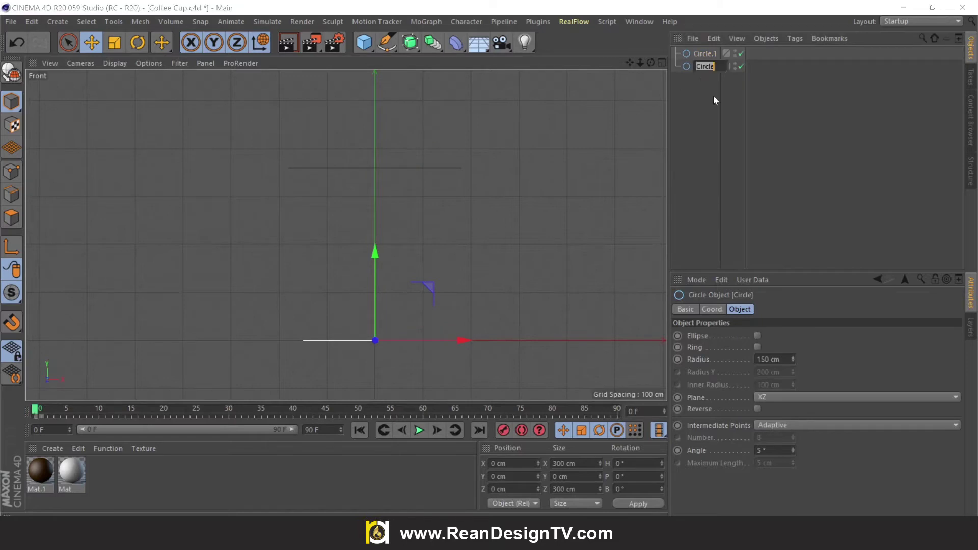
text(Buttom)
key(Return)
double_click(702, 54)
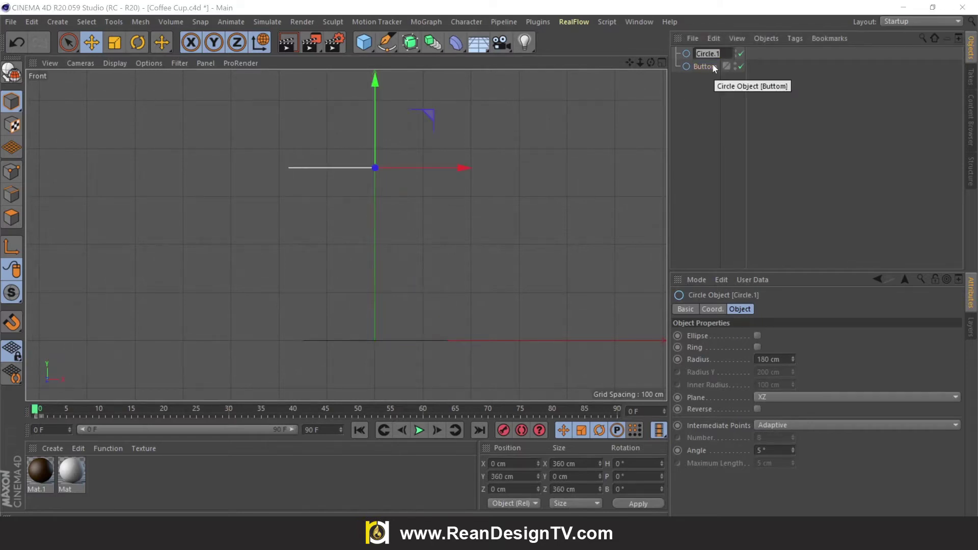
text(Top)
key(Return)
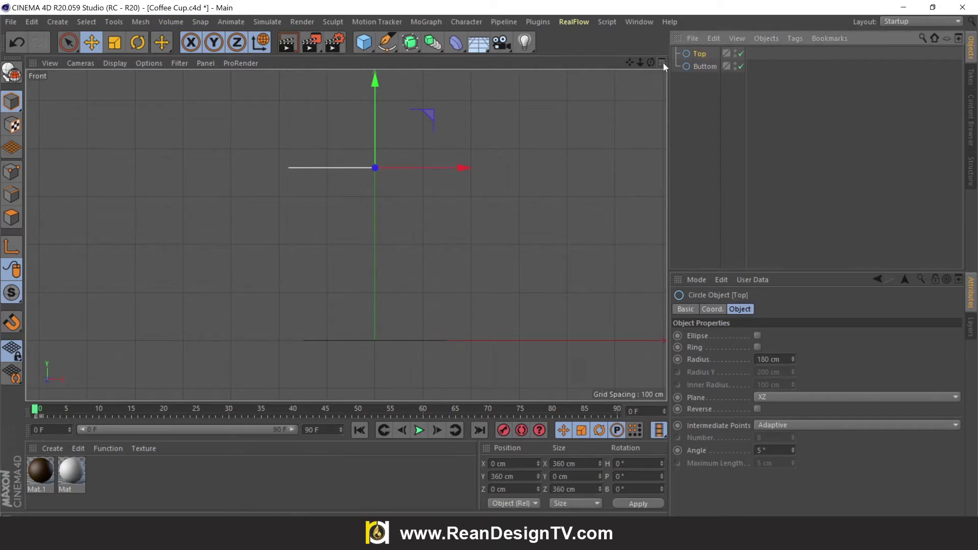
middle_click(306, 93)
click(338, 66)
Add a Loft generator and nest the Top and Buttom circles under it to form the cup body
click(346, 220)
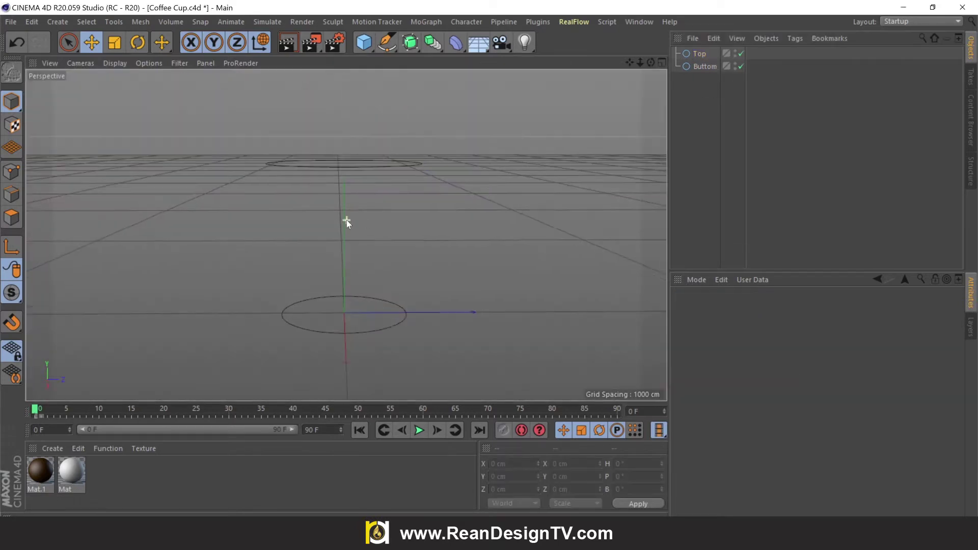
scroll(347, 220, up, 2)
mouse_move(660, 62)
alt+mouse_down()
mouse_move(345, 233)
mouse_move(447, 151)
alt+mouse_up()
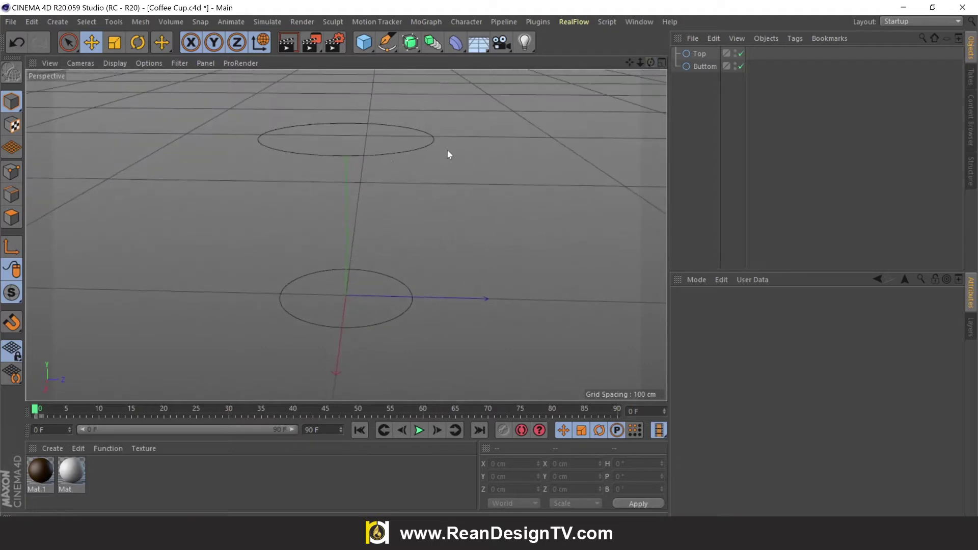
click(387, 156)
mouse_move(387, 156)
alt+mouse_down()
mouse_move(441, 170)
mouse_move(338, 80)
alt+mouse_up()
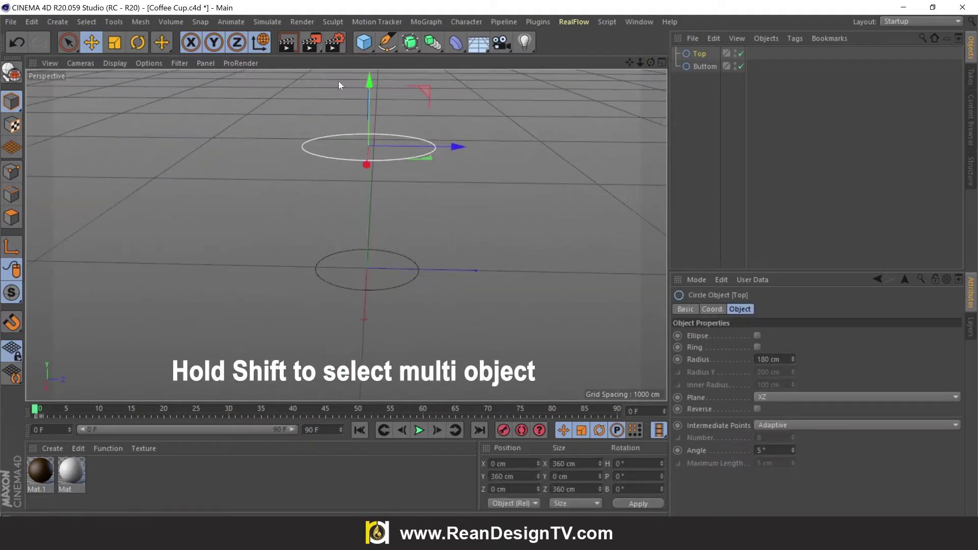
click(512, 130)
click(410, 42)
click(544, 83)
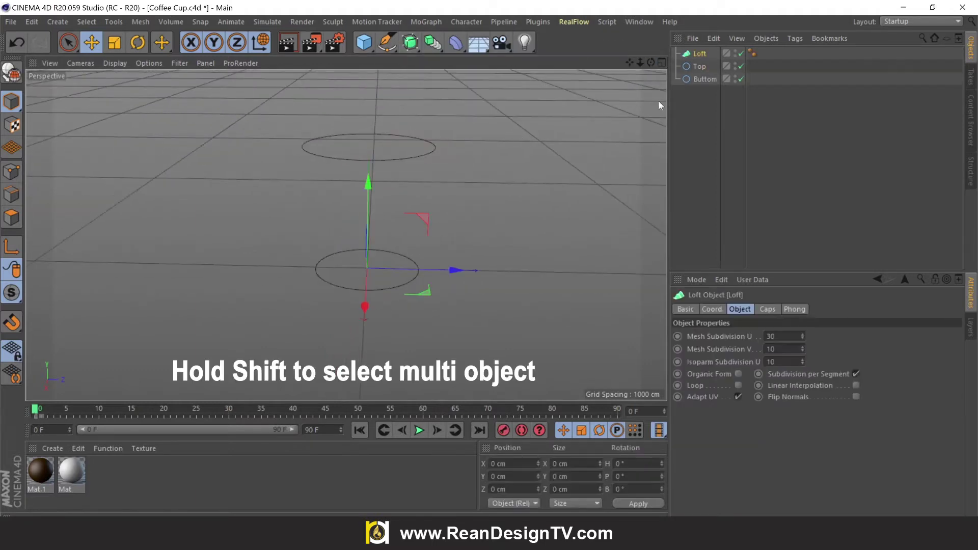
click(698, 80)
shift+click(699, 67)
drag(702, 51, 702, 53)
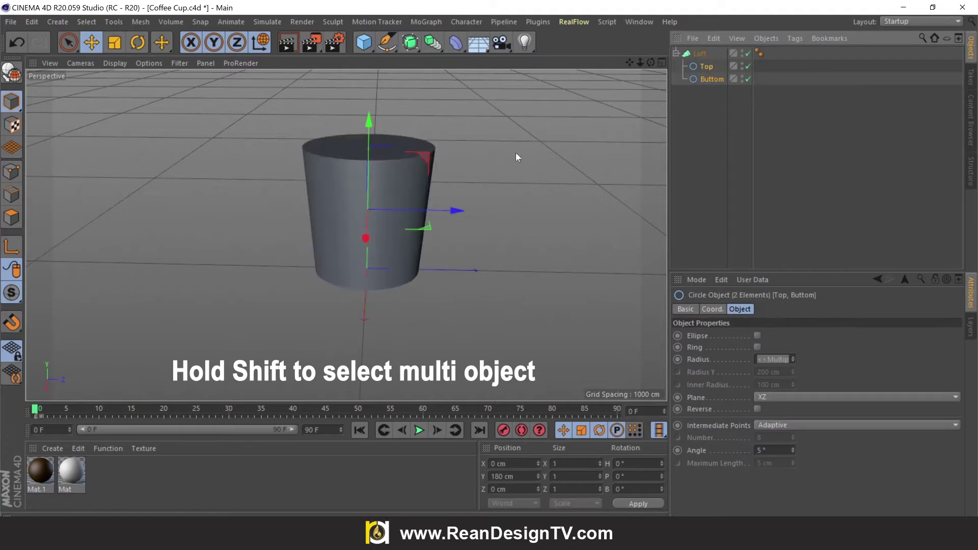
Show wireframe lines over the shaded lofted cup
click(531, 137)
drag(630, 63, 346, 235)
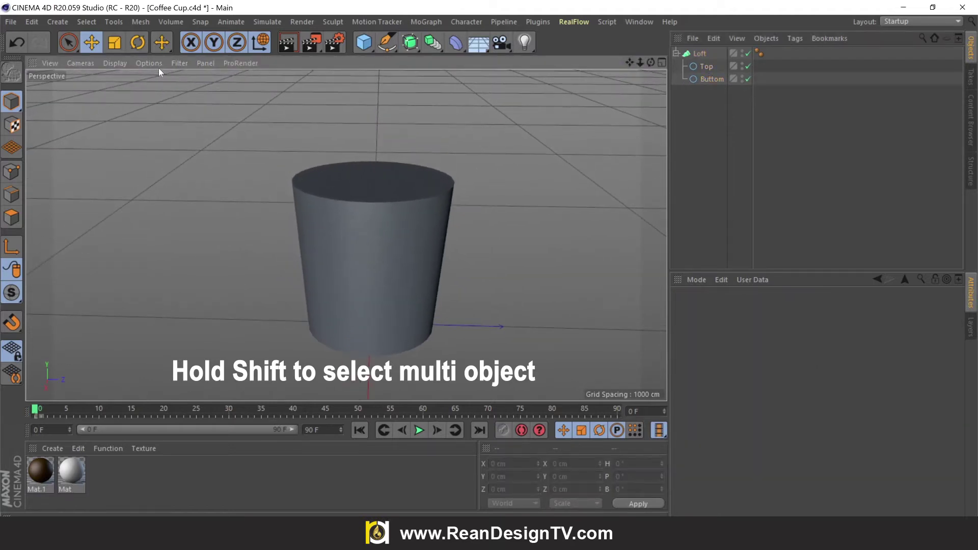
click(115, 63)
click(139, 90)
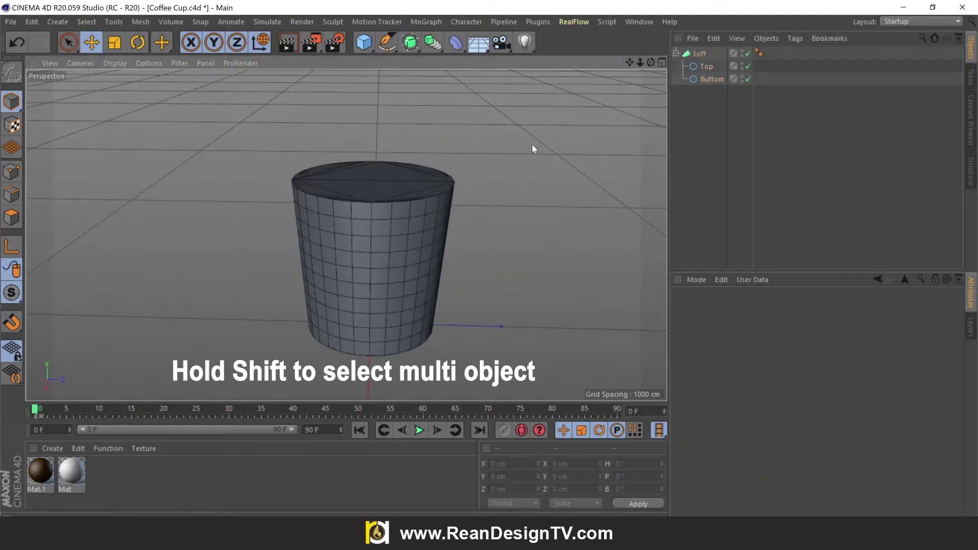
drag(652, 62, 689, 87)
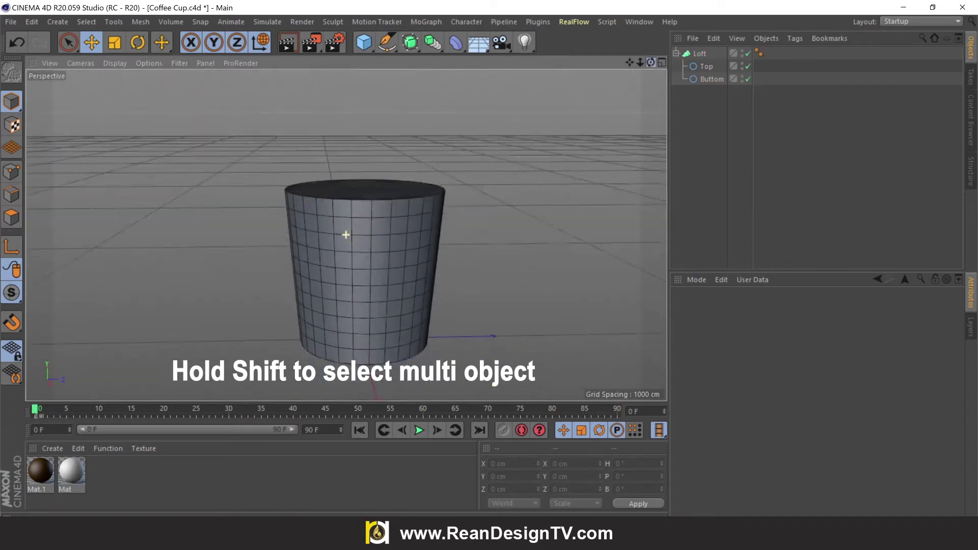
Set the Loft's Start cap to None and tilt the view to check the capped base
click(699, 54)
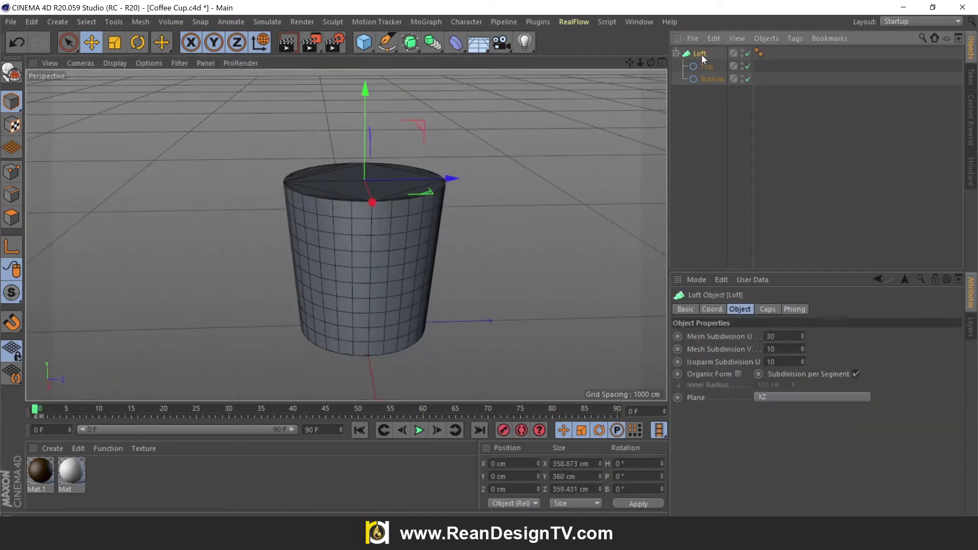
click(768, 310)
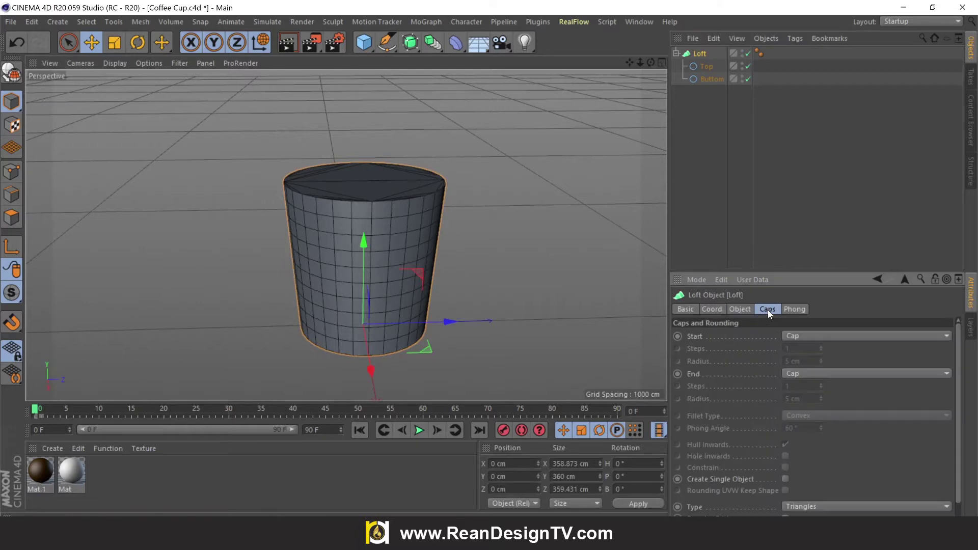
click(801, 335)
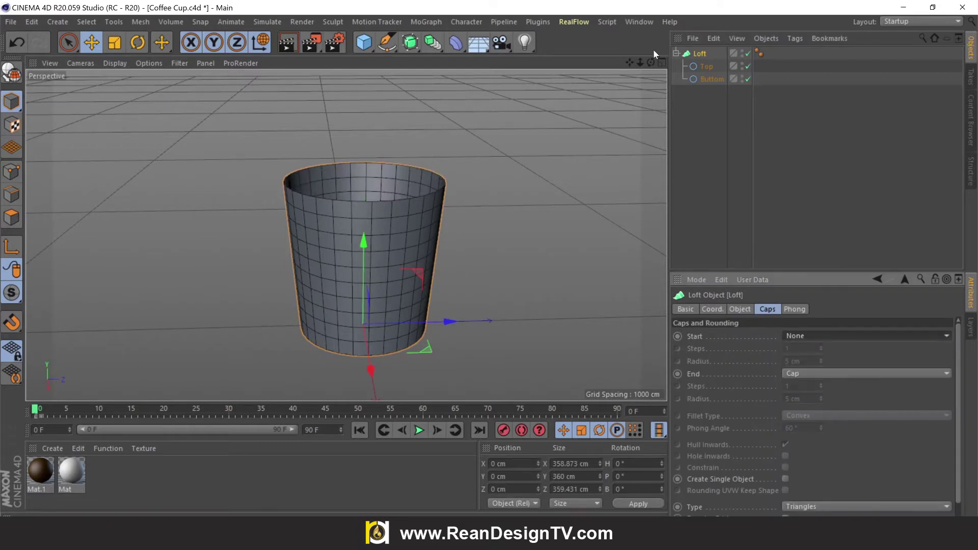
alt+drag(347, 236, 347, 235)
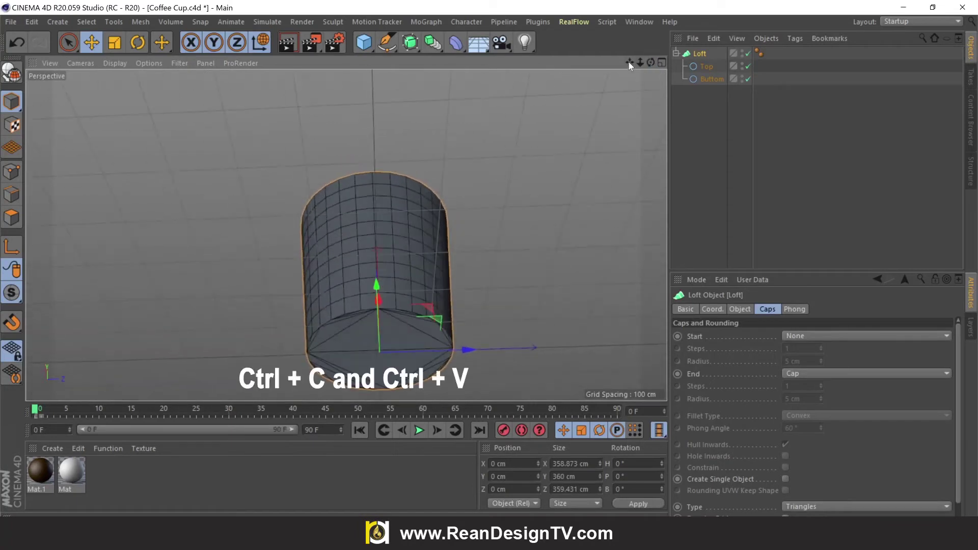
drag(628, 63, 605, 112)
Paste a copy of the Buttom circle into the Loft and shrink it to about 135 cm radius
click(613, 160)
click(708, 79)
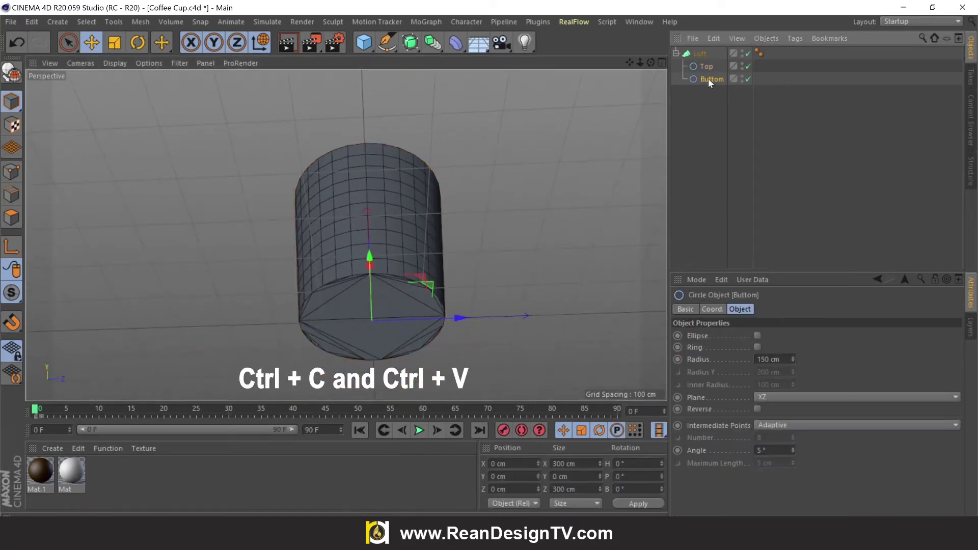
key(ctrl+v)
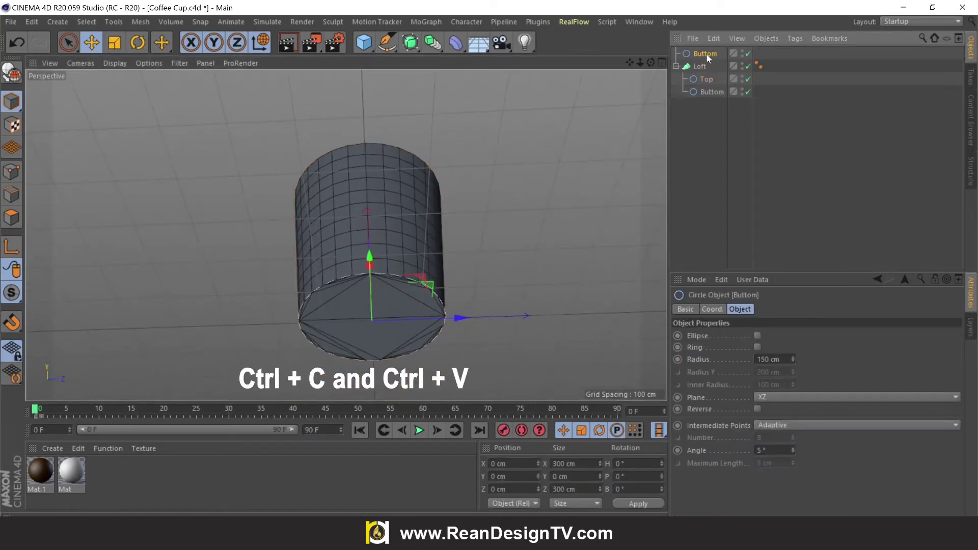
drag(706, 56, 711, 86)
click(114, 41)
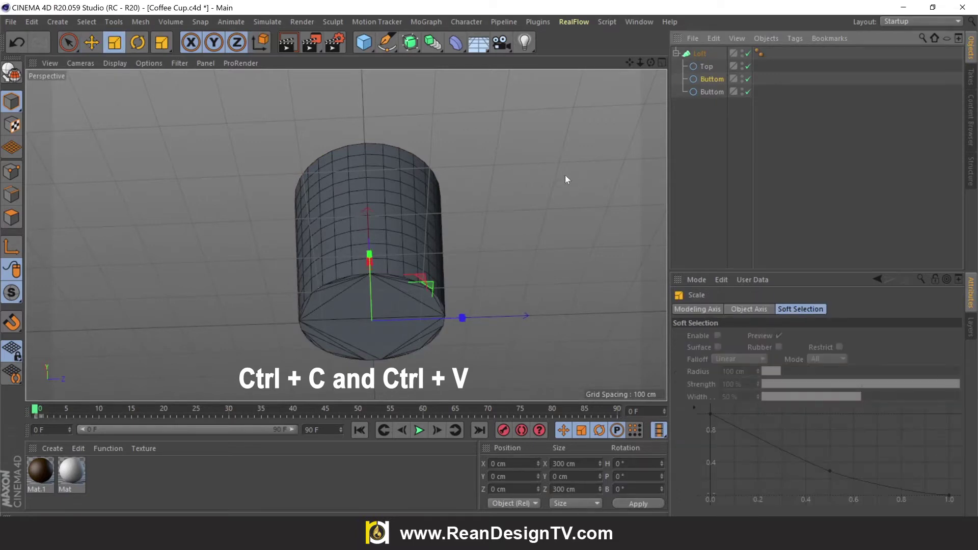
drag(565, 175, 530, 200)
click(713, 91)
drag(601, 158, 552, 169)
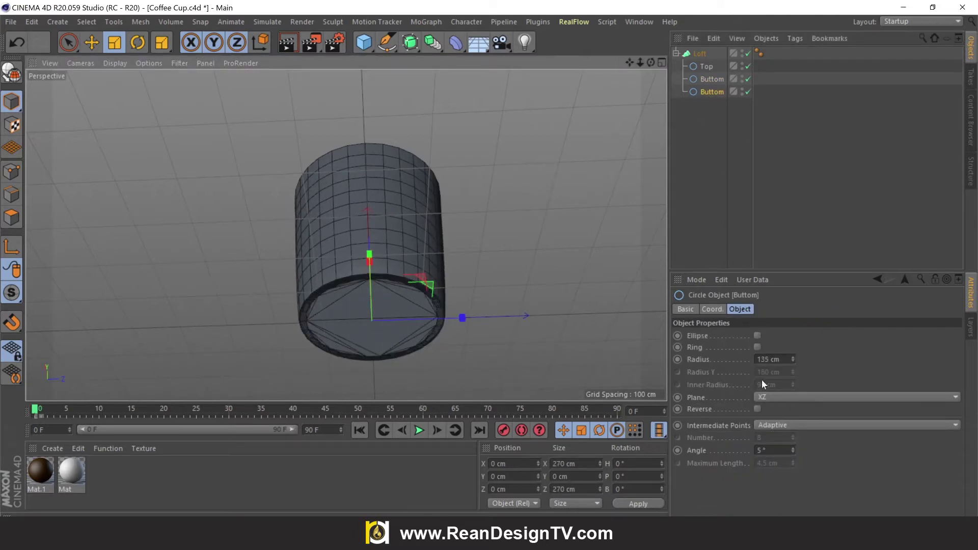
Turn on Linear Interpolation for the Loft
click(700, 54)
click(739, 309)
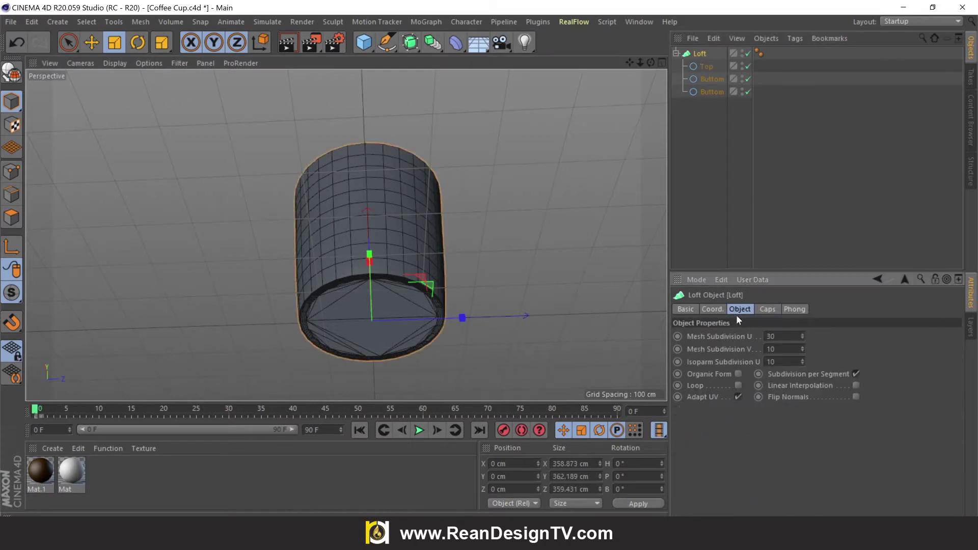
click(855, 385)
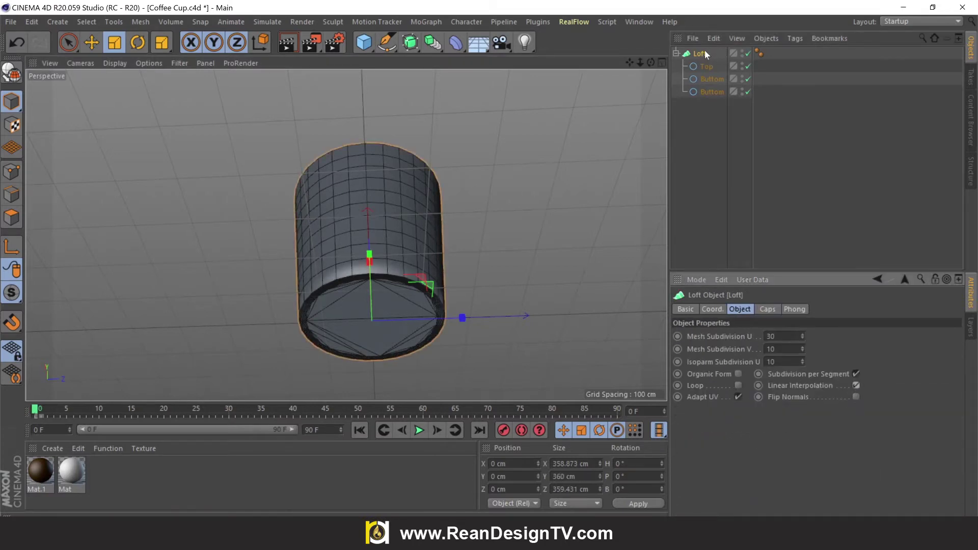
click(712, 80)
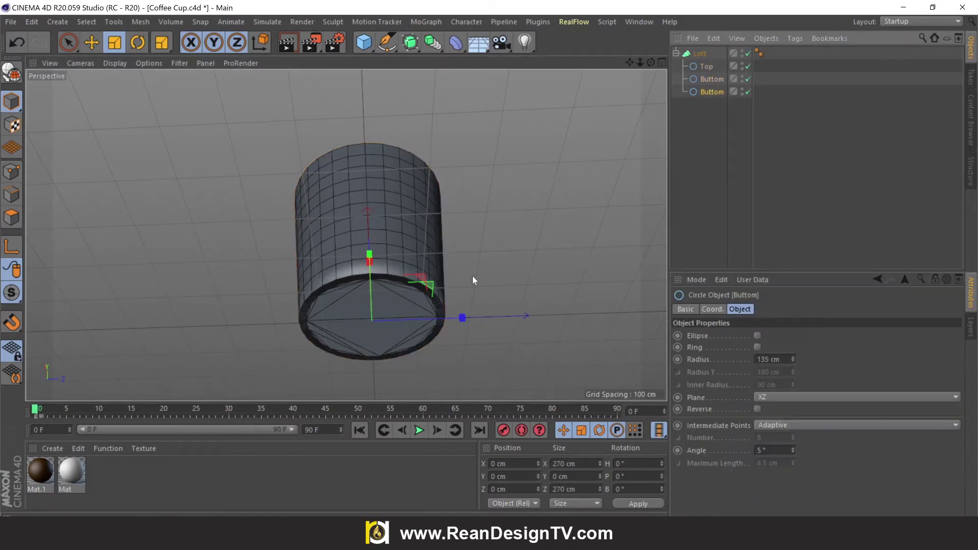
drag(472, 276, 518, 245)
key(ctrl+z)
scroll(388, 323, up, 4)
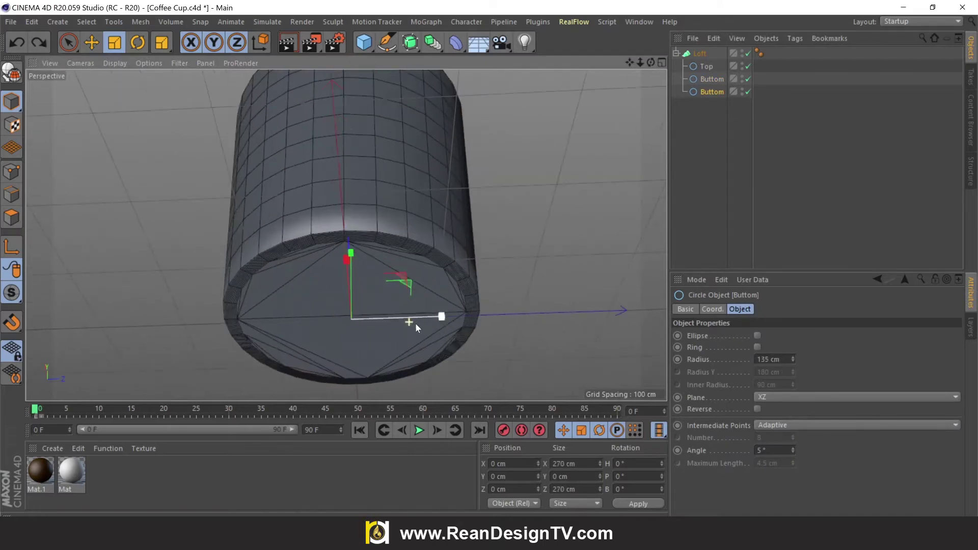
drag(651, 62, 606, 87)
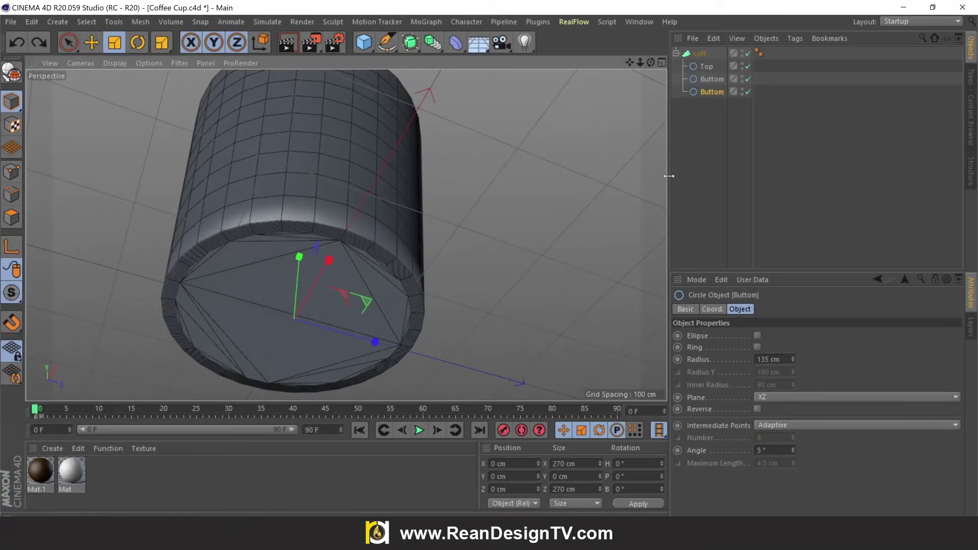
Duplicate the inner bottom circle, shrink it to about 121.6 cm radius, and place it last in the Loft
click(711, 92)
key(ctrl+c)
key(ctrl+v)
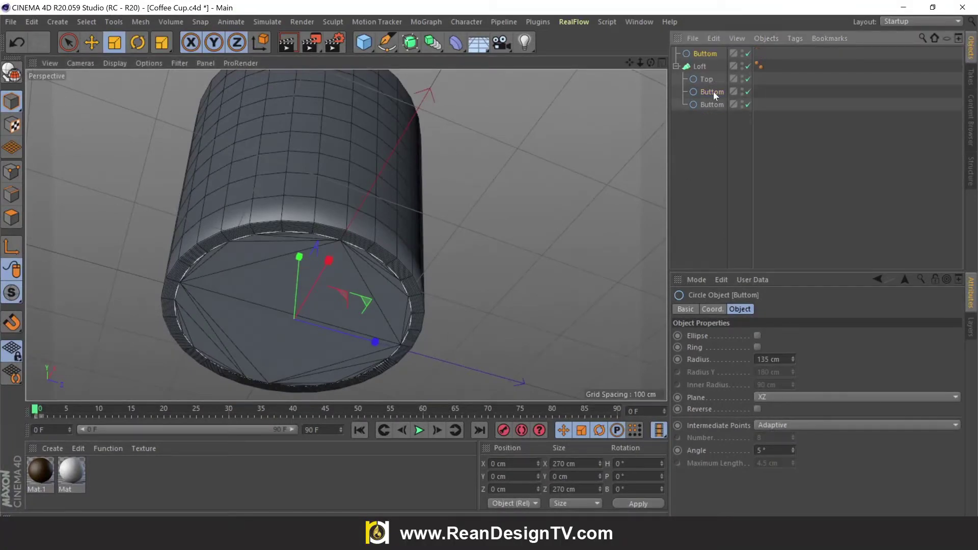
drag(708, 117, 675, 154)
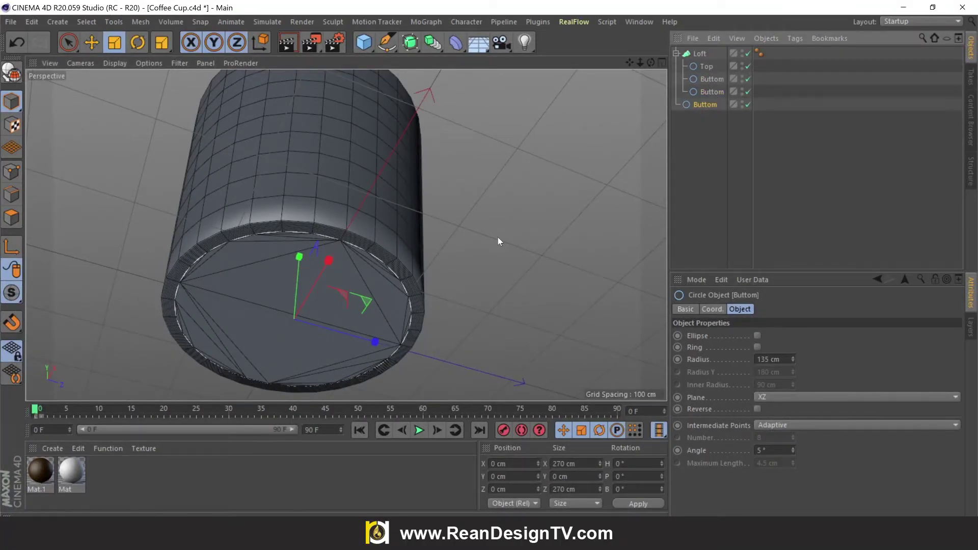
drag(560, 197, 540, 214)
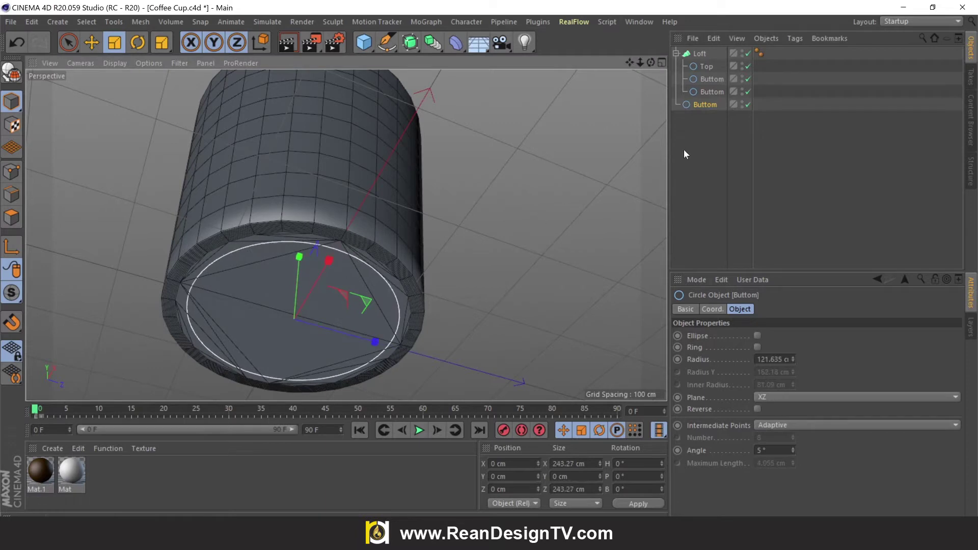
click(702, 105)
drag(709, 95, 709, 94)
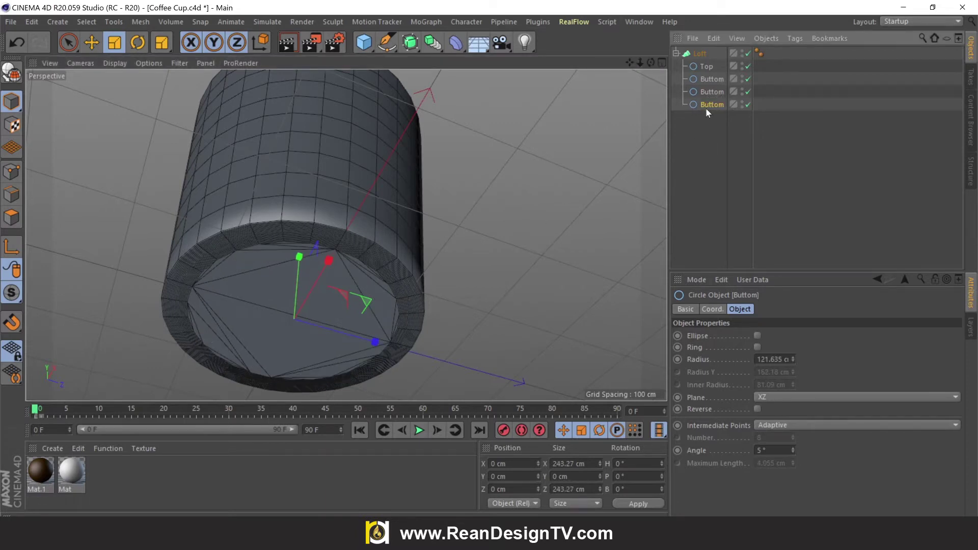
Raise the smallest circle 15.176 cm into the cup and scale it to about 78%
key(e)
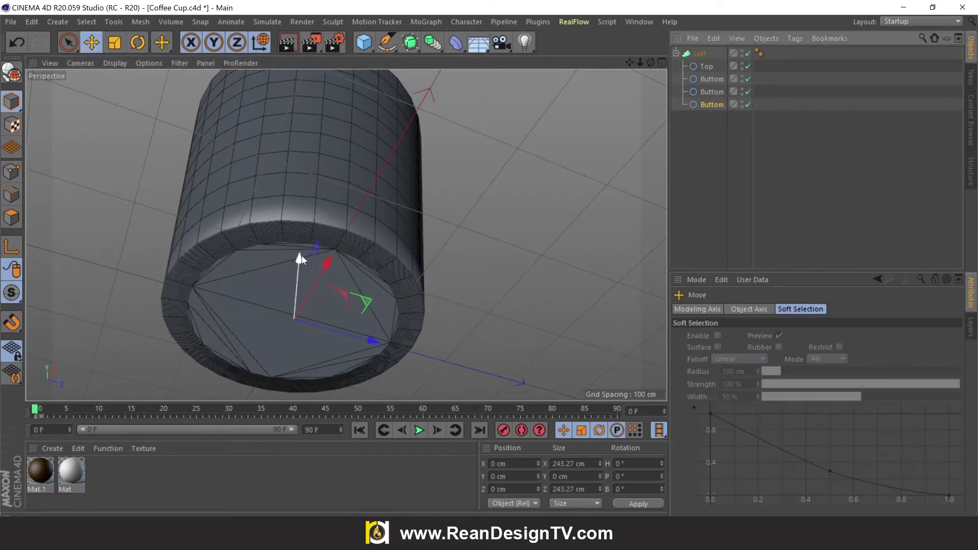
drag(300, 256, 303, 247)
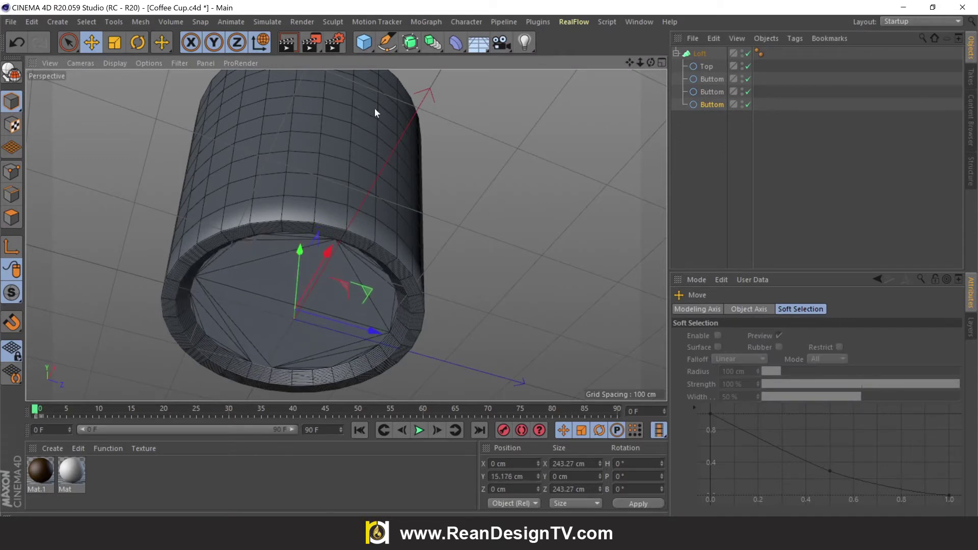
click(115, 44)
drag(511, 151, 455, 240)
scroll(454, 240, down, 3)
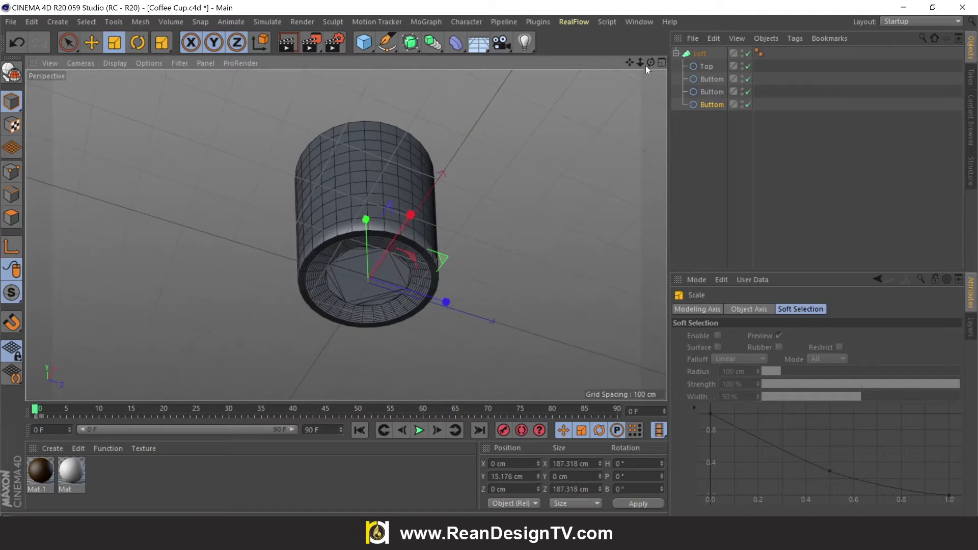
drag(647, 63, 346, 234)
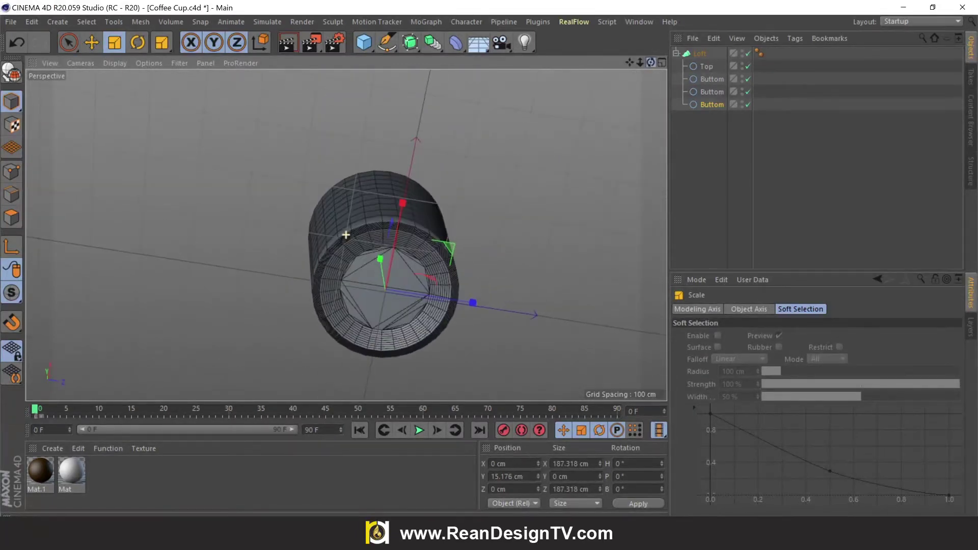
drag(630, 62, 649, 57)
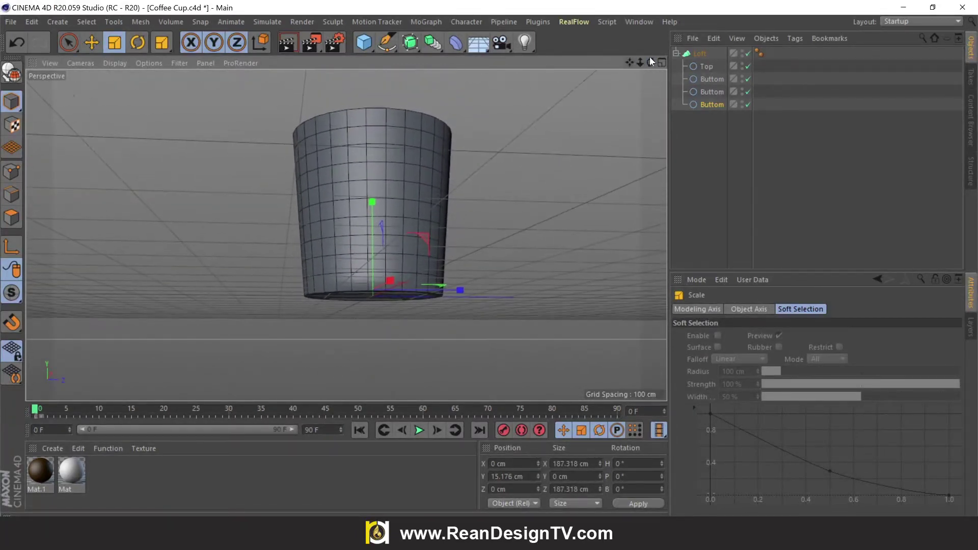
Set the Top circle's radius to 200 cm
click(706, 67)
double_click(764, 359)
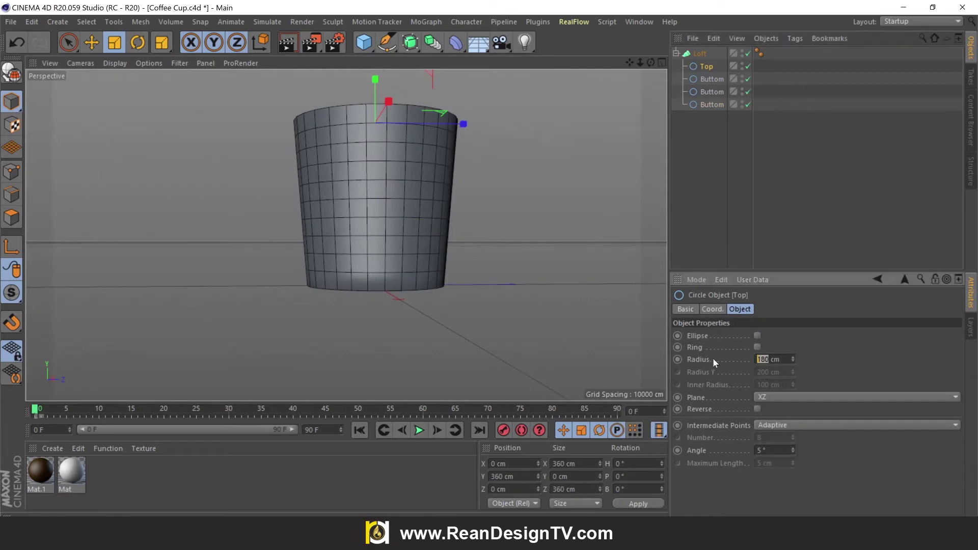
text(200)
click(545, 262)
drag(650, 62, 642, 77)
Raise the Top circle to about Y 440 cm to make the cup taller
click(706, 66)
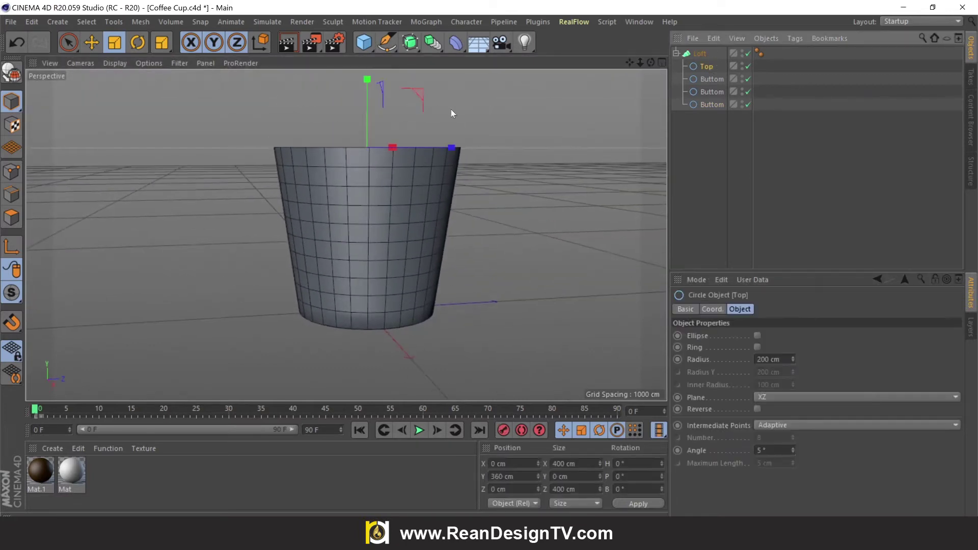
click(91, 42)
drag(371, 81, 371, 46)
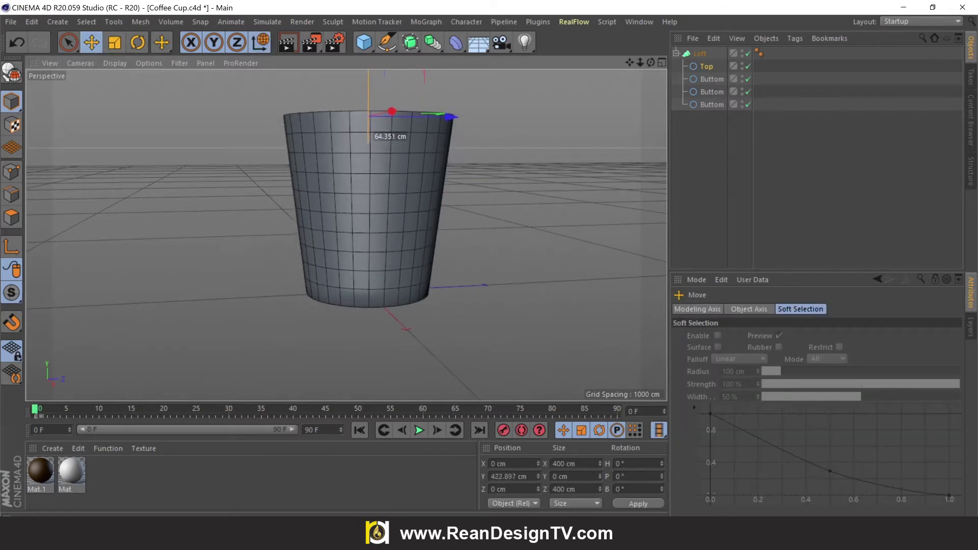
drag(369, 88, 370, 85)
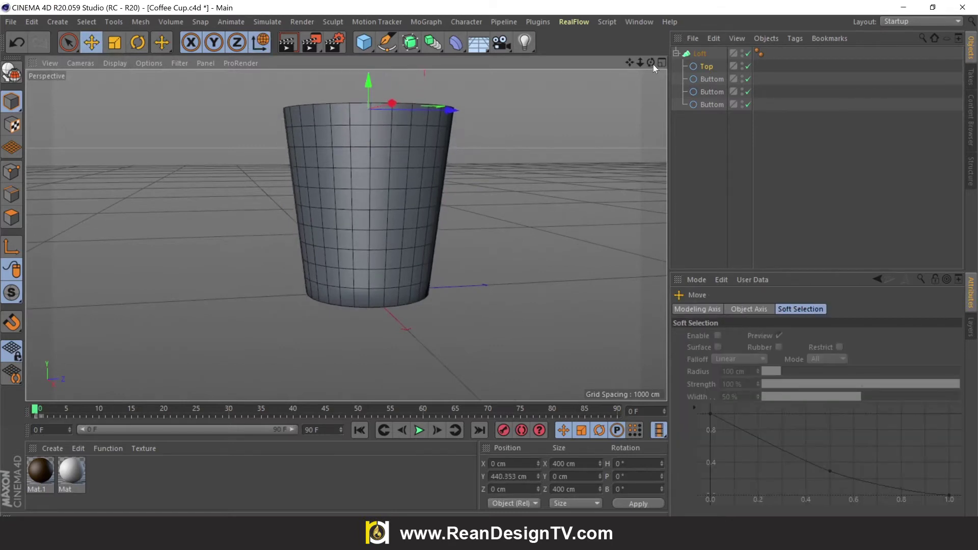
drag(653, 64, 657, 72)
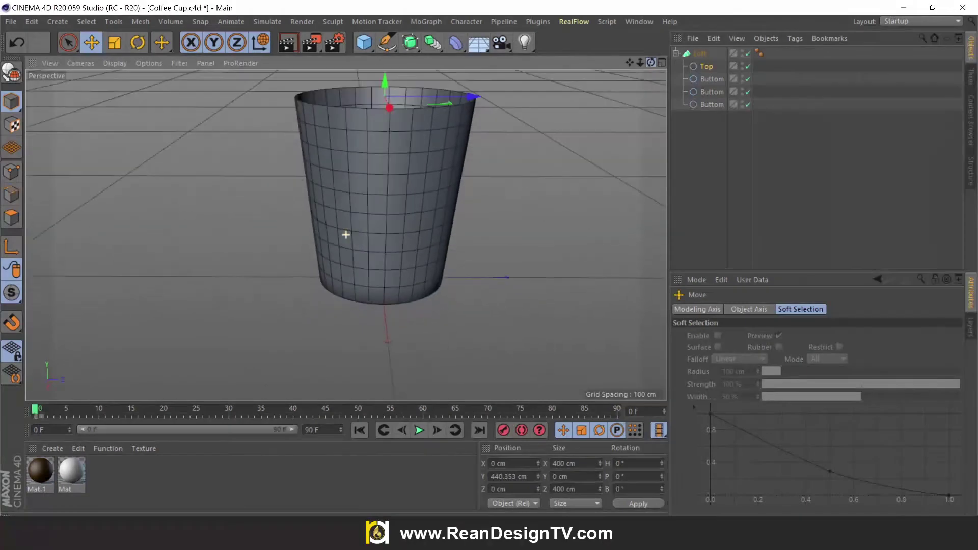
drag(630, 63, 628, 63)
click(541, 150)
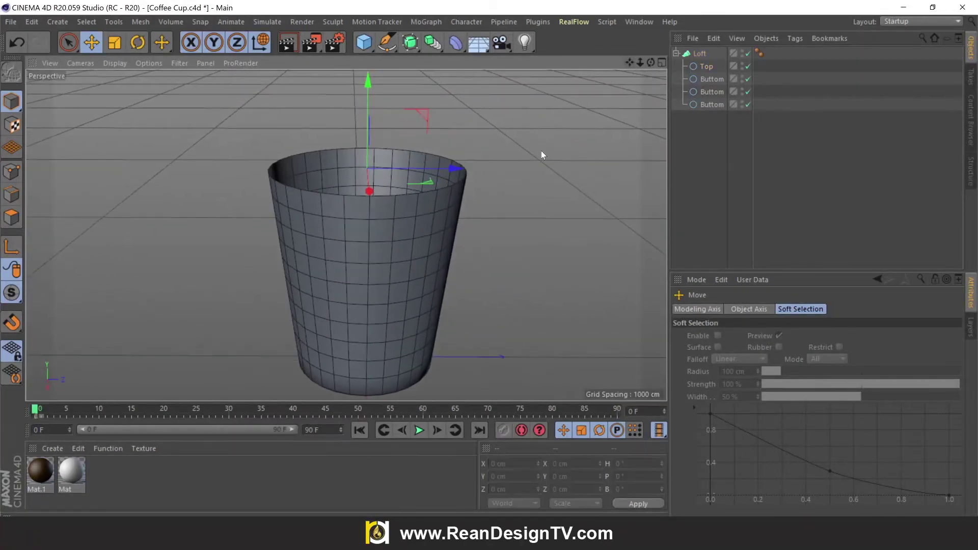
scroll(387, 193, up, 2)
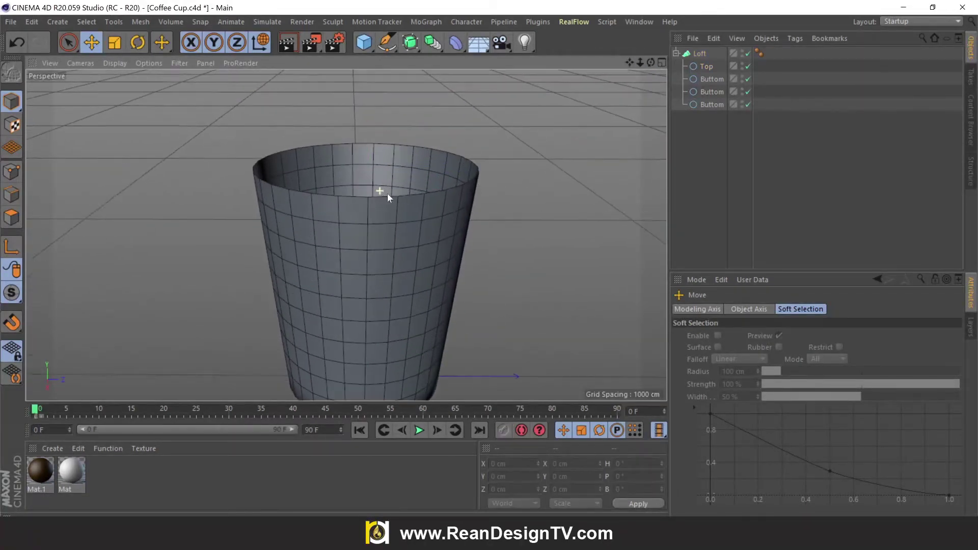
Scale the Top circle up to about 103.6%
click(705, 68)
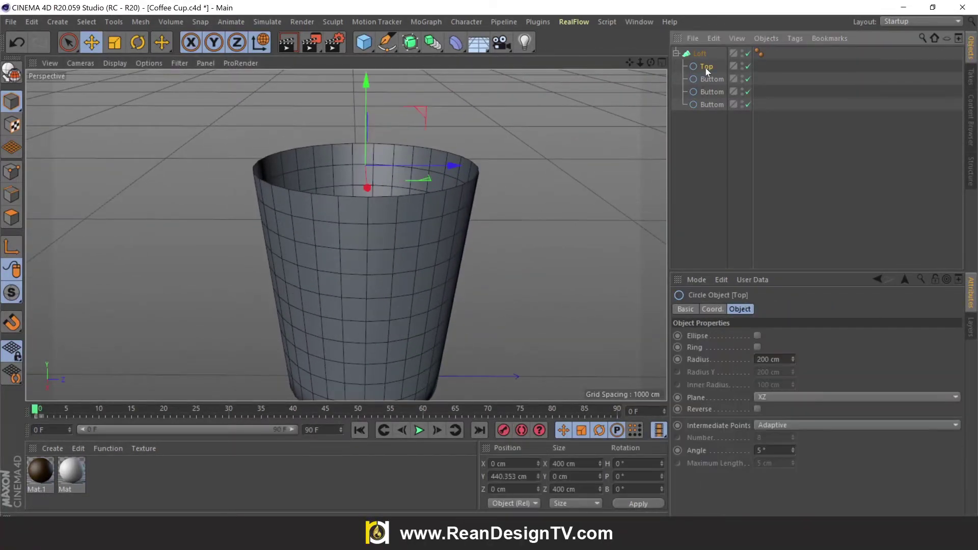
ctrl+drag(703, 67, 702, 71)
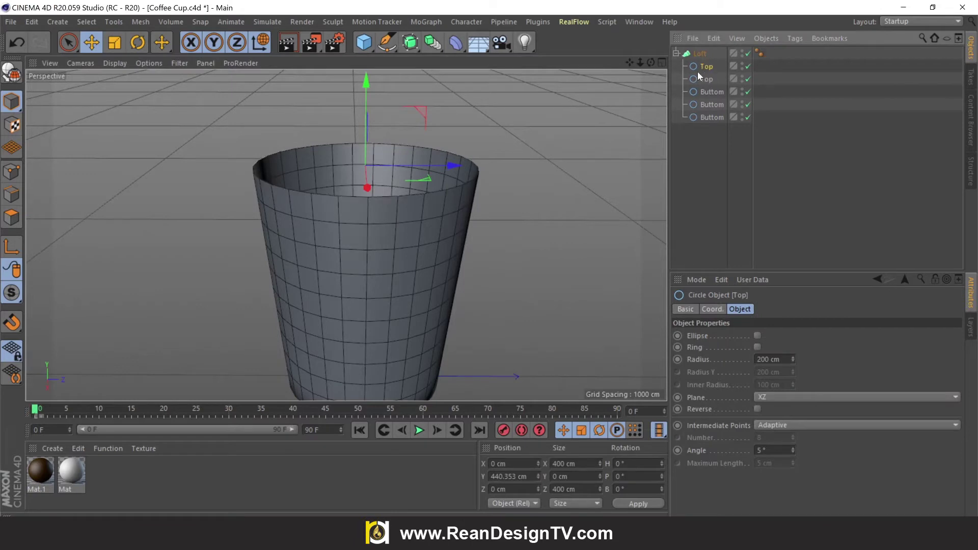
key(t)
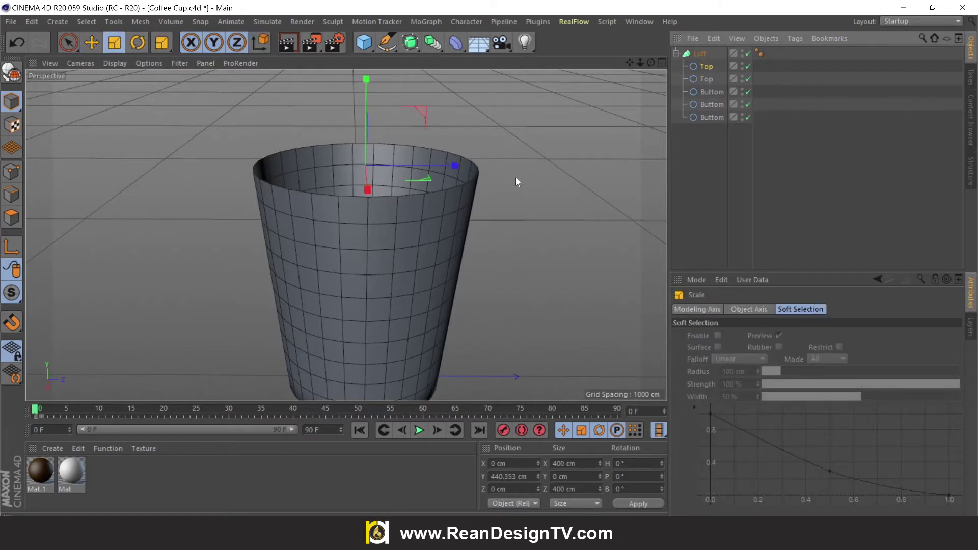
drag(539, 178, 576, 194)
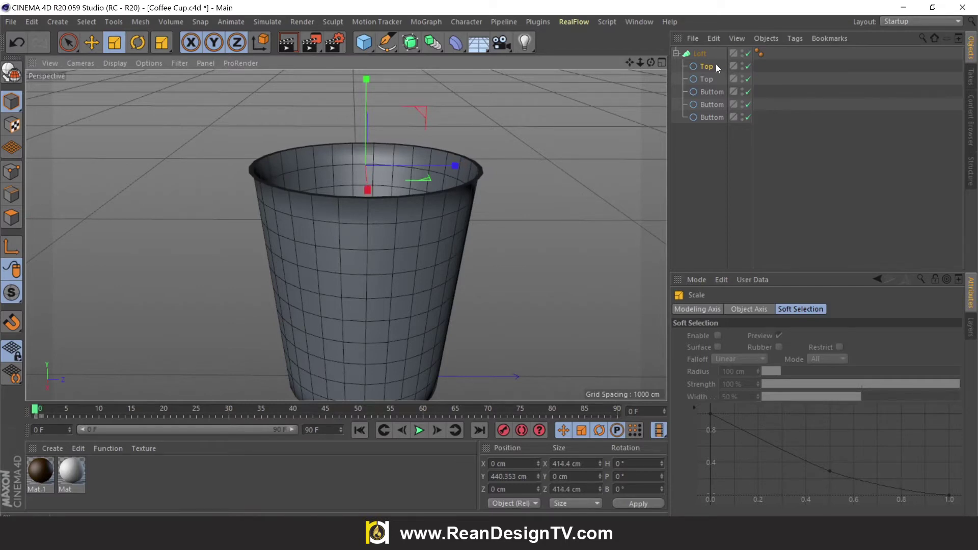
Paste a copy of the Top circle into the Loft and lower it about 14.6 cm
click(713, 65)
key(ctrl+c)
key(ctrl+v)
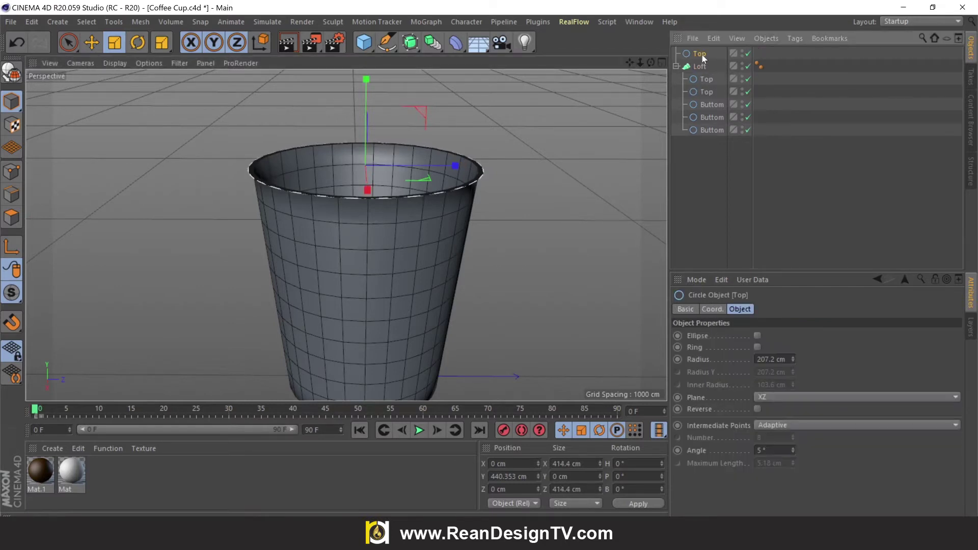
drag(707, 71, 705, 67)
click(92, 42)
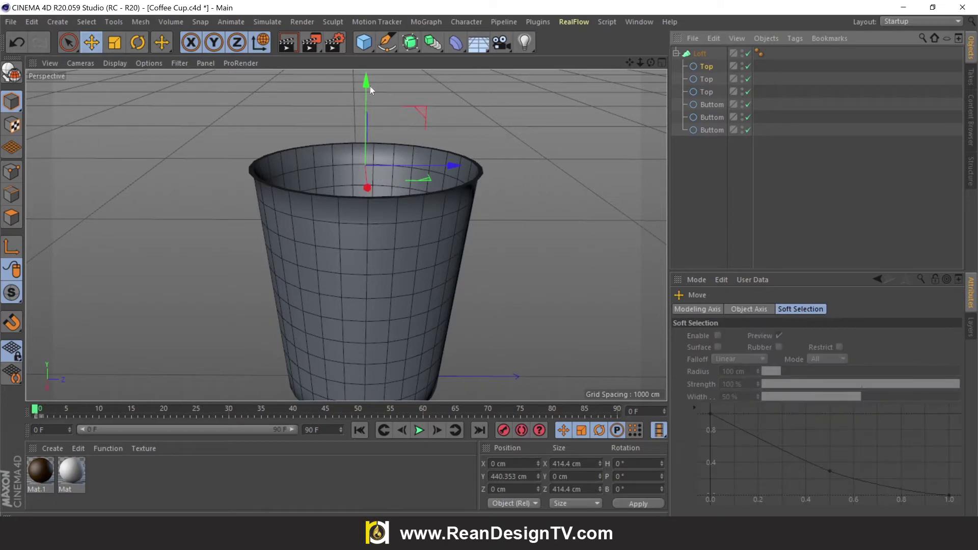
mouse_move(369, 87)
mouse_down()
mouse_move(364, 94)
mouse_move(643, 128)
mouse_up()
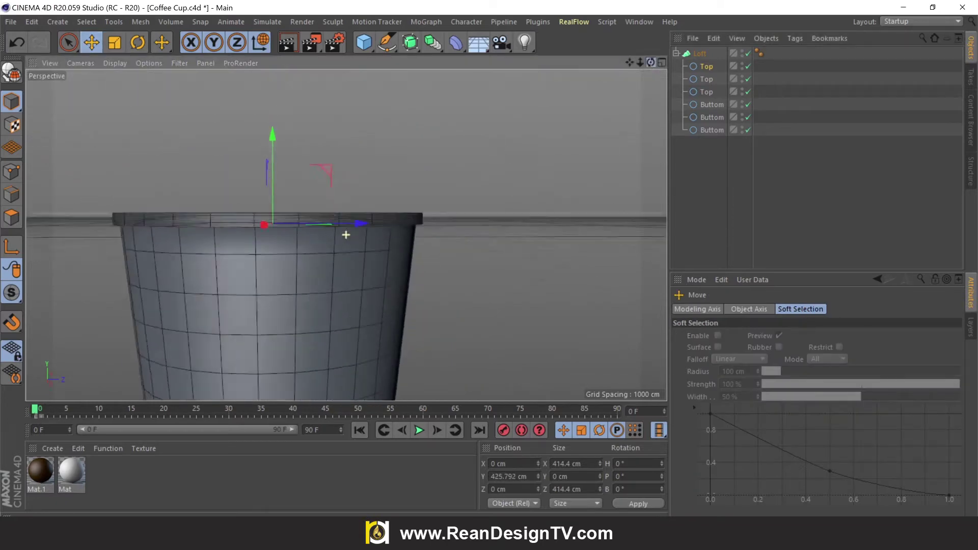
Widen the lowered rim circle to about 101.2%
scroll(346, 235, up, 5)
alt+drag(345, 235, 345, 234)
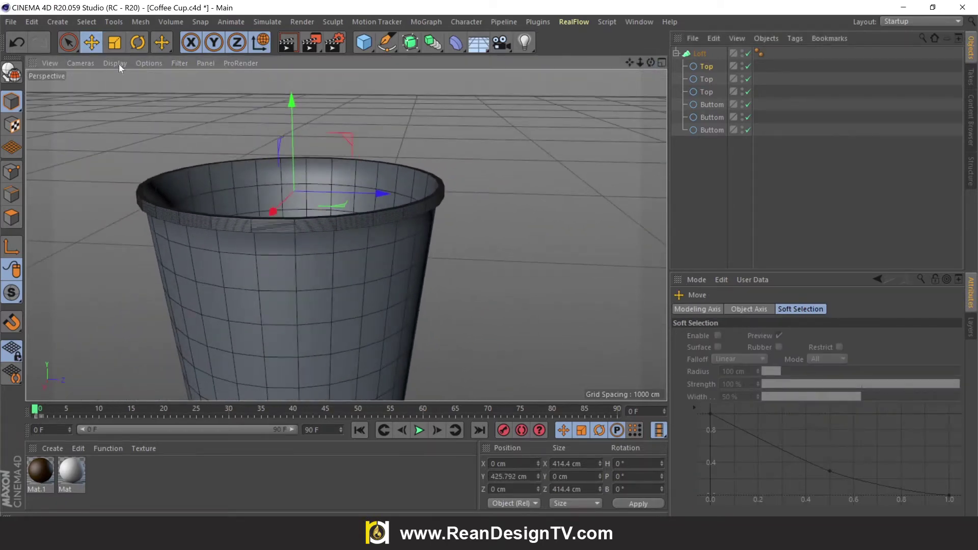
click(114, 43)
drag(511, 215, 518, 214)
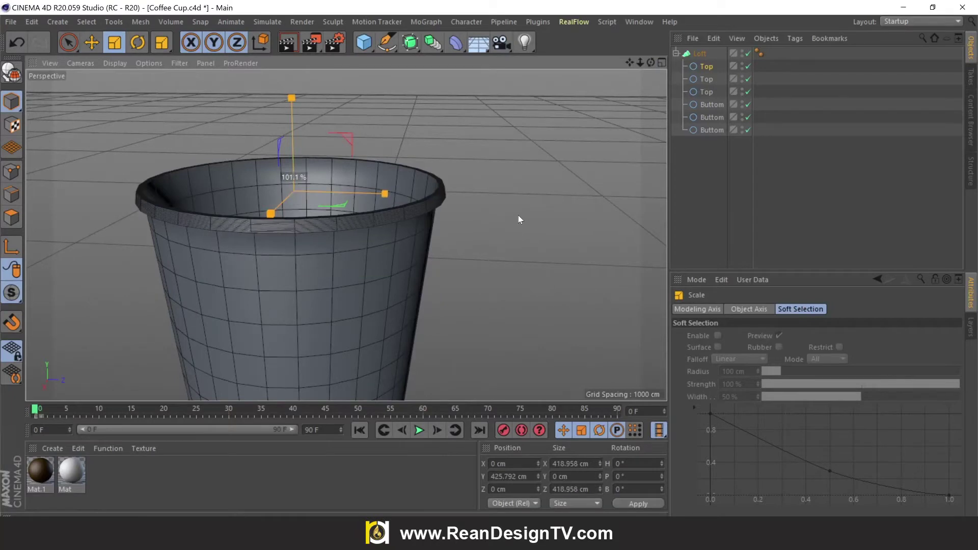
scroll(510, 224, down, 5)
Switch the viewport to Gouraud Shading and delete the Loft's Phong tag
click(105, 63)
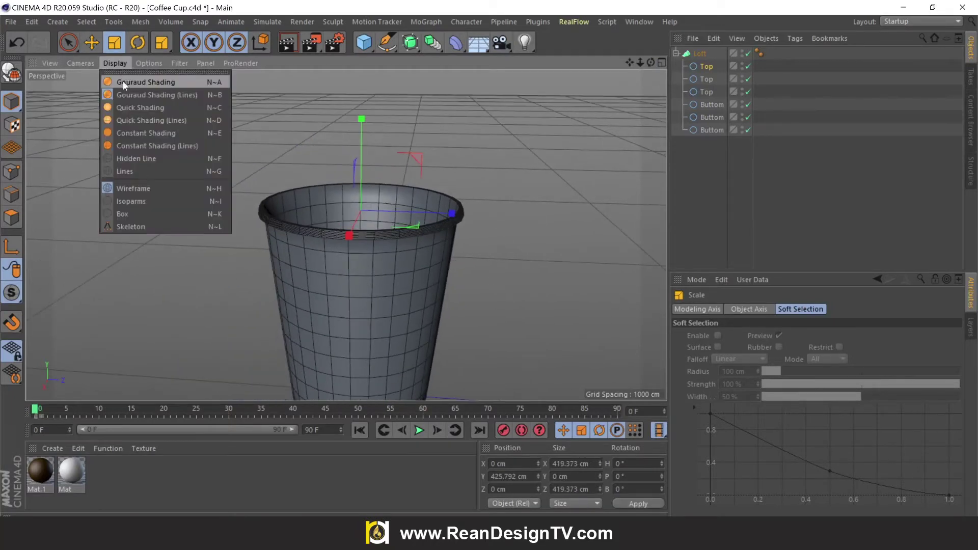
click(124, 81)
mouse_move(651, 63)
mouse_down()
mouse_move(651, 31)
mouse_move(753, 56)
mouse_up()
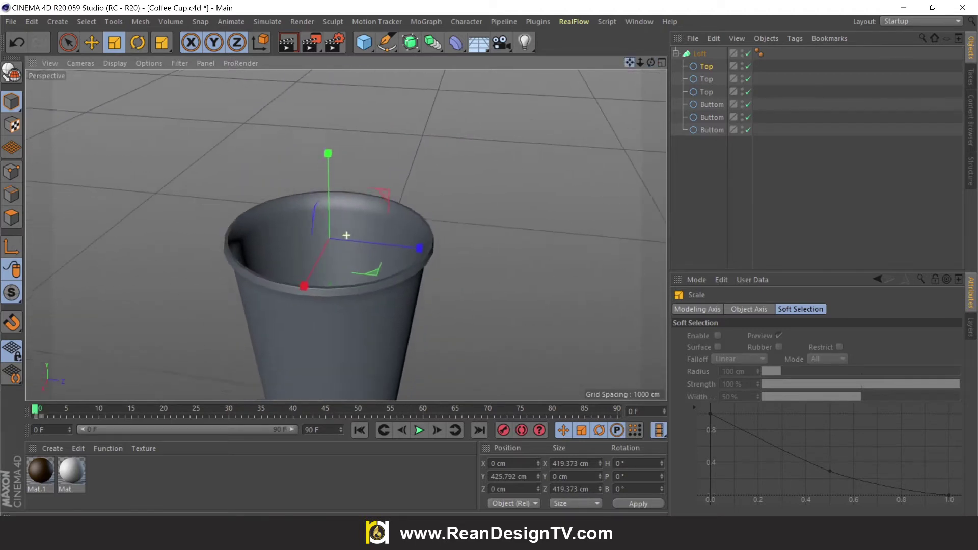
click(757, 54)
key(Delete)
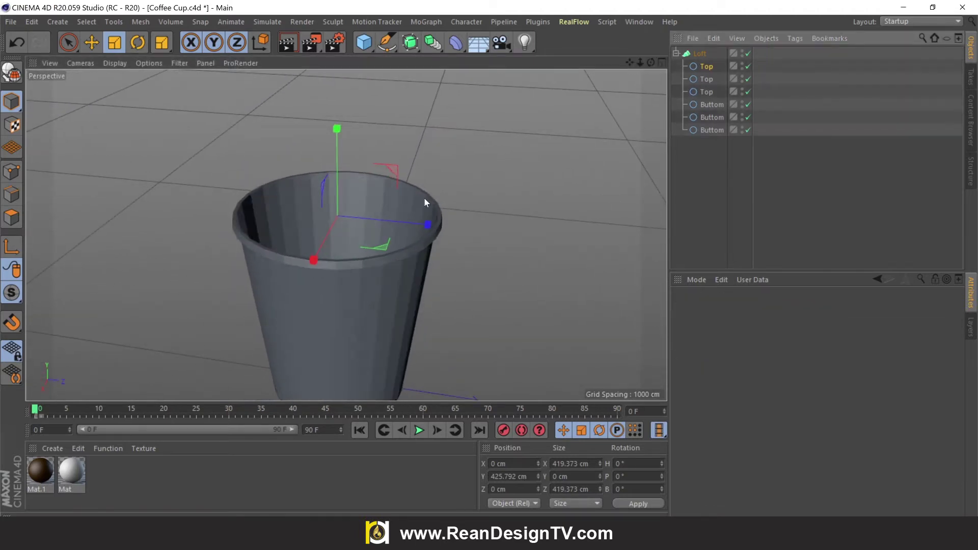
scroll(424, 197, up, 3)
Set the Loft's Mesh Subdivision U to 80
click(700, 54)
double_click(770, 336)
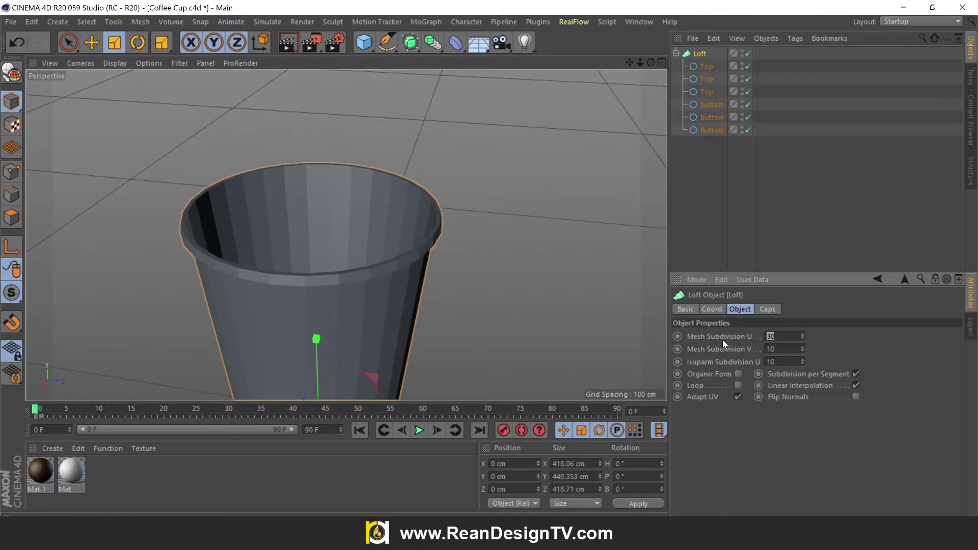
text(80)
click(475, 313)
scroll(469, 283, down, 2)
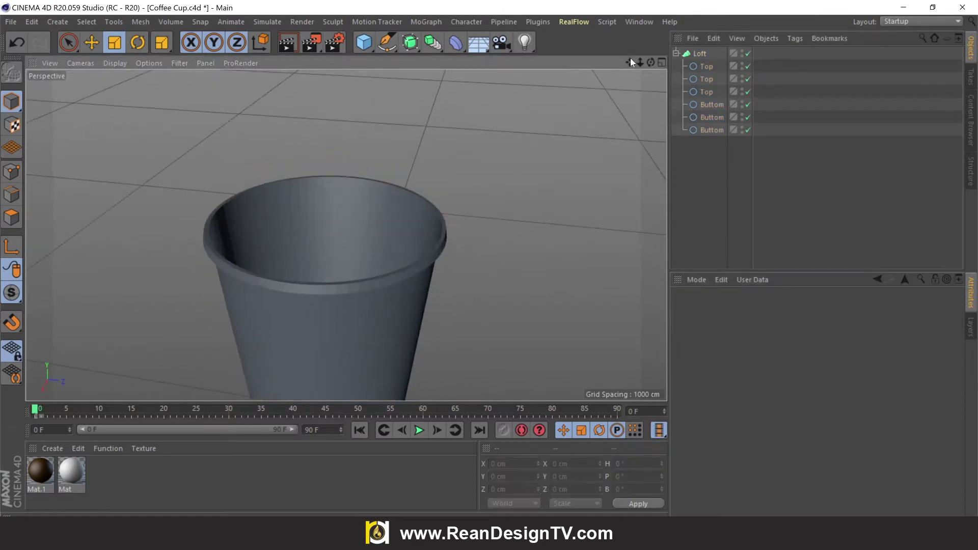
Orbit and reframe the view to inspect the smoothed cup from several angles
drag(631, 61, 345, 245)
drag(652, 63, 345, 233)
drag(634, 63, 512, 197)
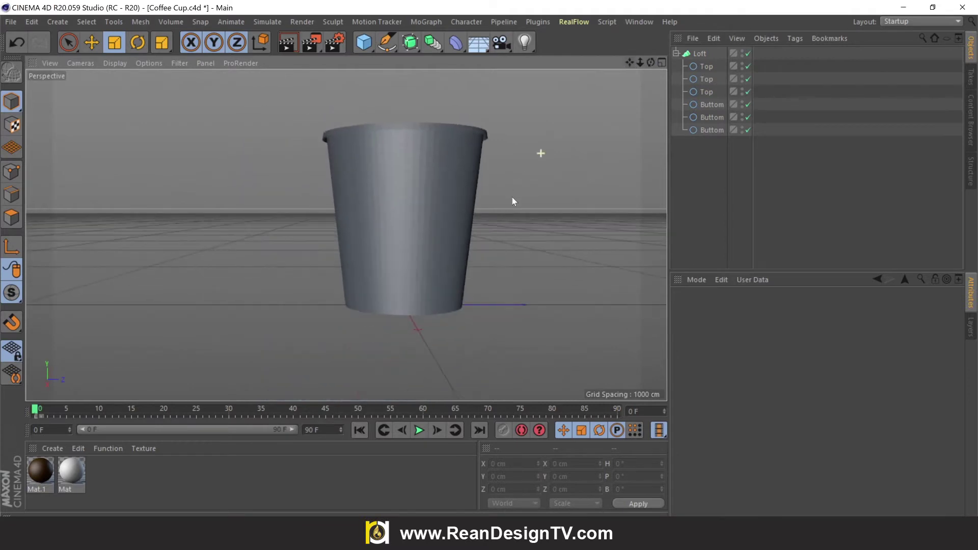
drag(650, 62, 346, 235)
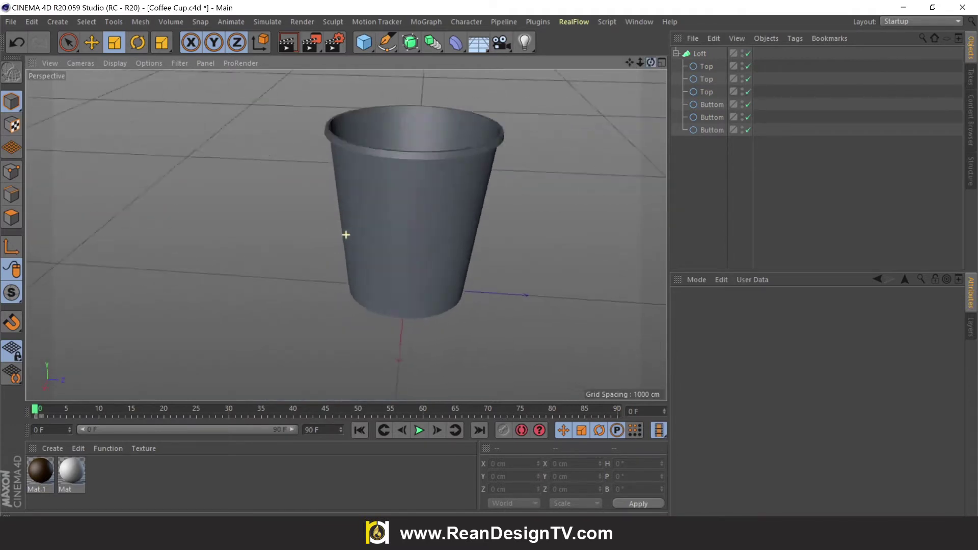
mouse_move(651, 61)
mouse_down()
mouse_move(346, 234)
mouse_move(533, 127)
mouse_up()
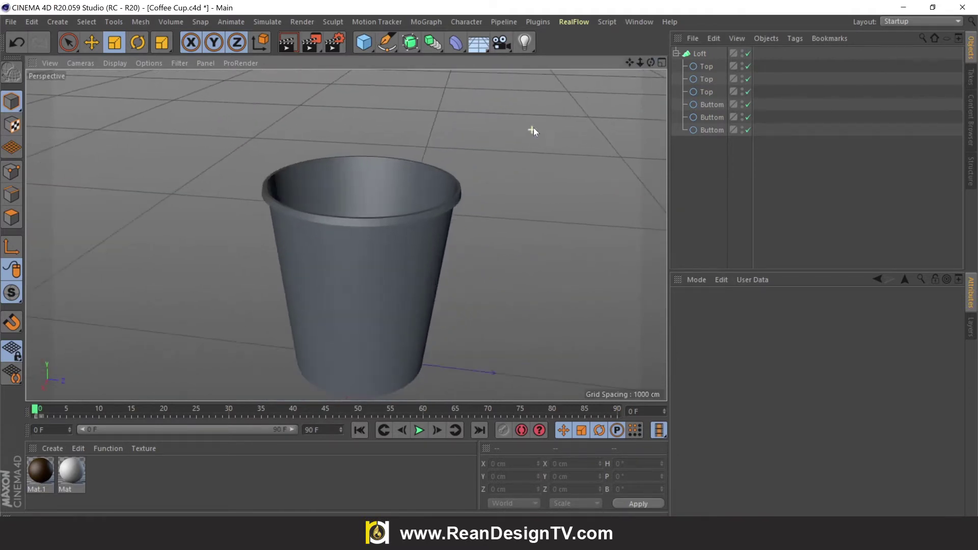
click(676, 53)
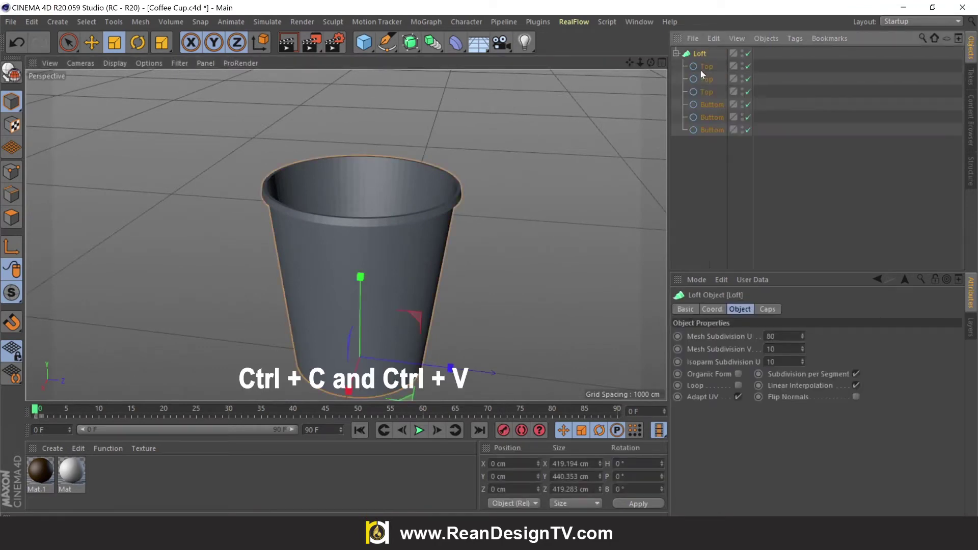
Paste a copy of the Top circle and lift it above the cup rim
click(707, 66)
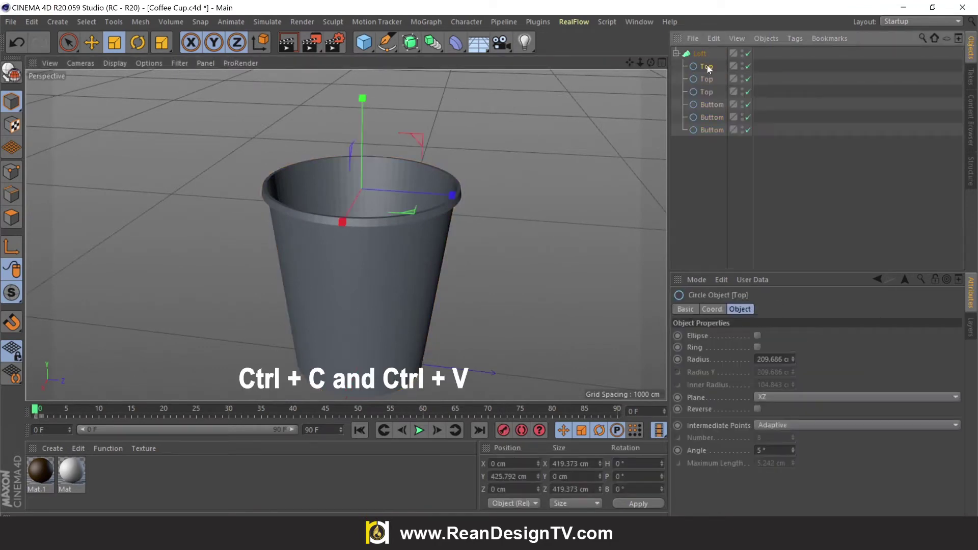
click(676, 53)
click(693, 97)
key(ctrl+v)
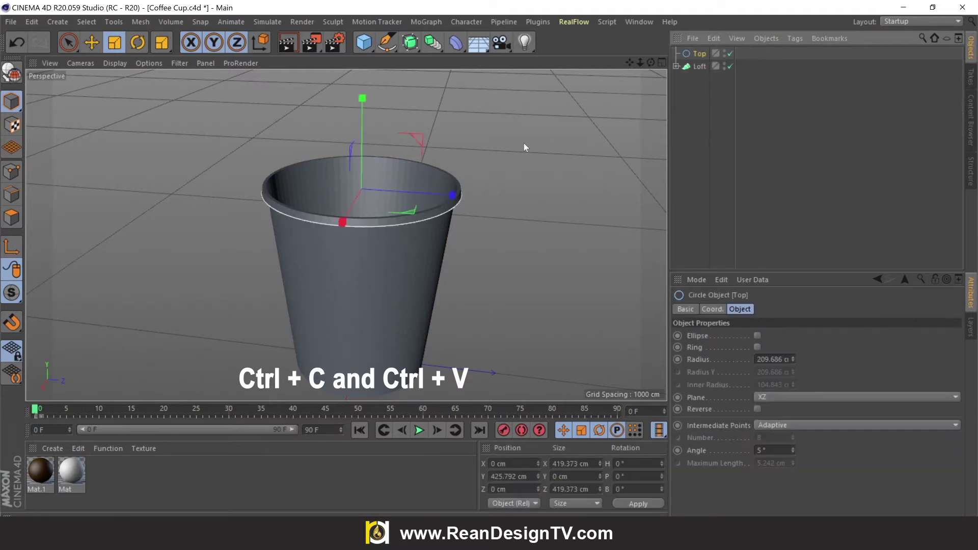
key(e)
drag(363, 100, 370, 96)
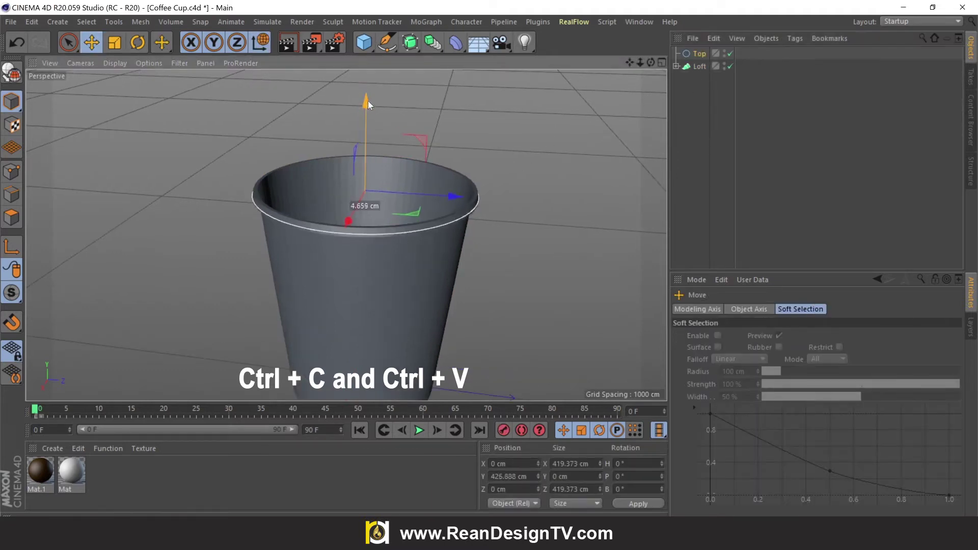
Rename the Loft to Bottle and return the Top circle to the rim, slightly enlarged
double_click(699, 66)
text(Bottom)
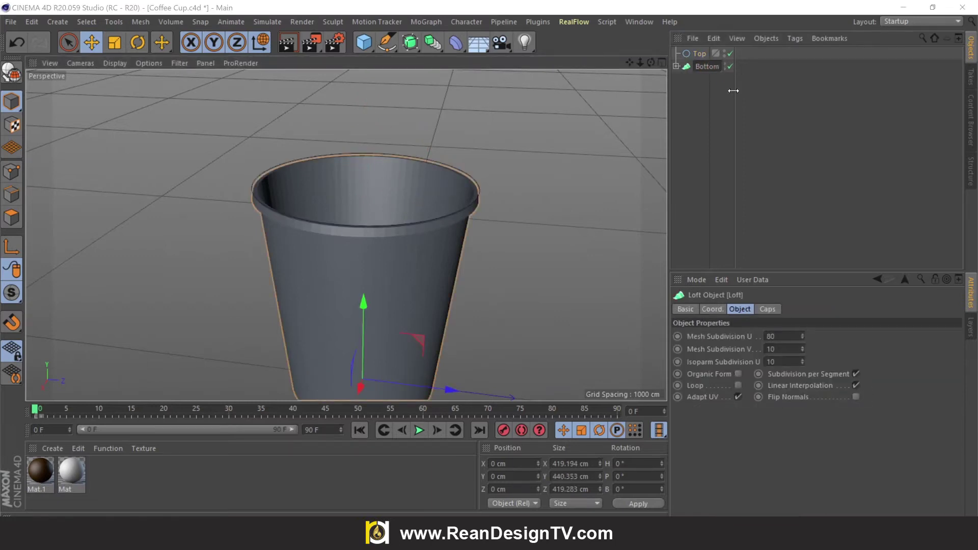
key(BackSpace)
key(BackSpace)
key(Return)
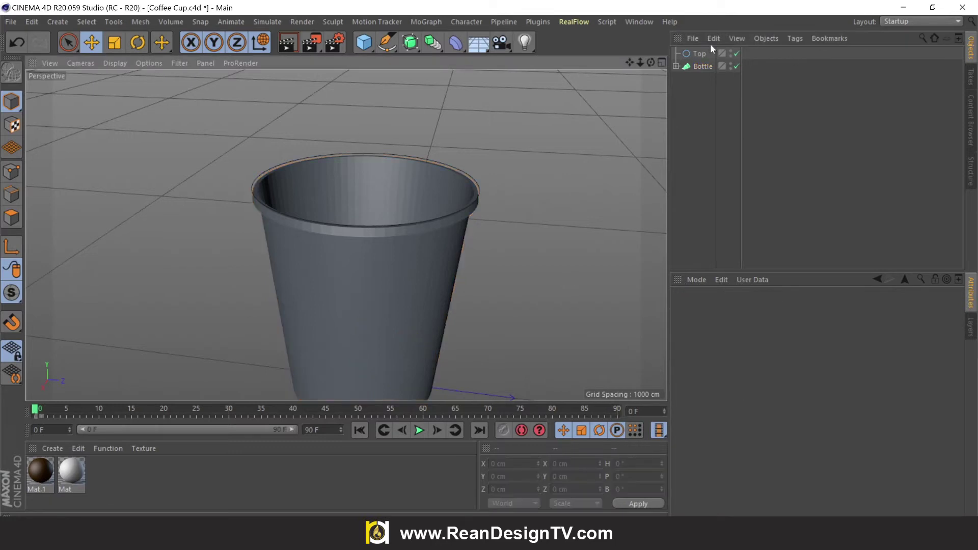
click(699, 54)
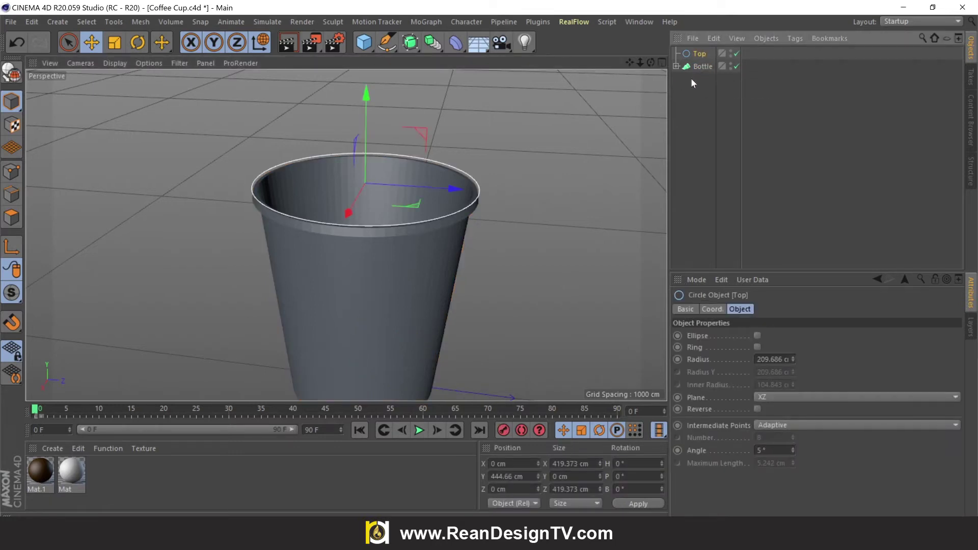
drag(370, 101, 371, 106)
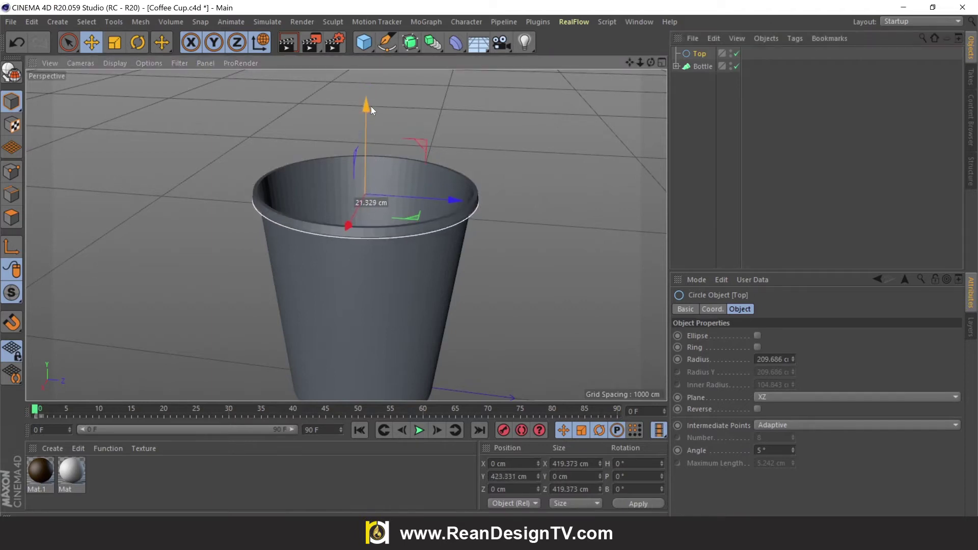
click(115, 44)
drag(515, 175, 518, 173)
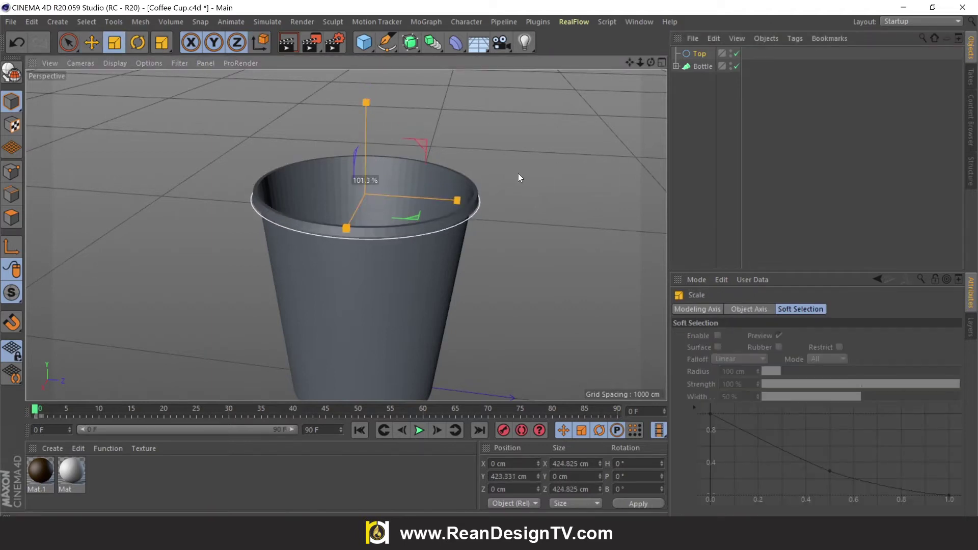
Raise the copied circle 50 cm above the rim and shrink Top.1's radius to 197.412 cm
click(86, 45)
drag(364, 109, 366, 85)
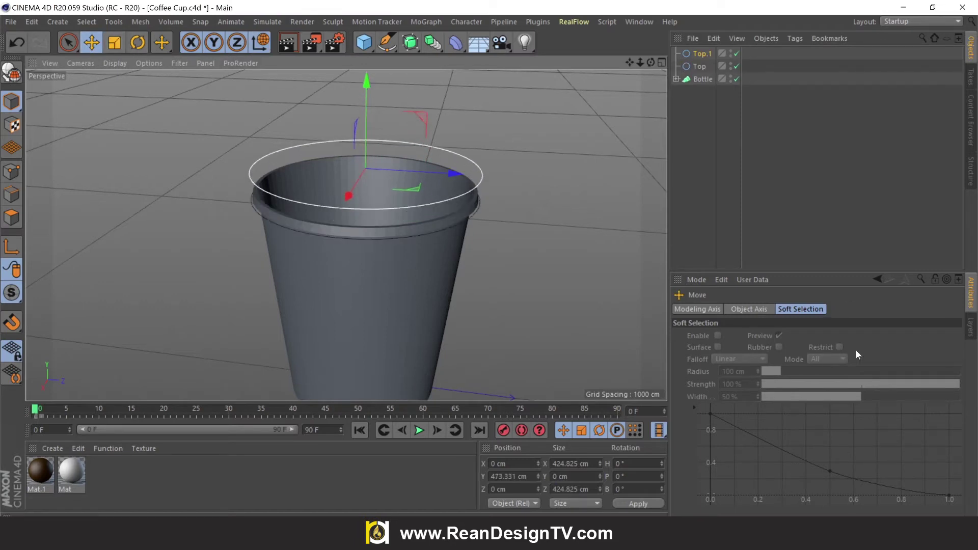
click(701, 53)
mouse_move(793, 359)
mouse_down()
mouse_move(793, 377)
mouse_move(792, 356)
mouse_up()
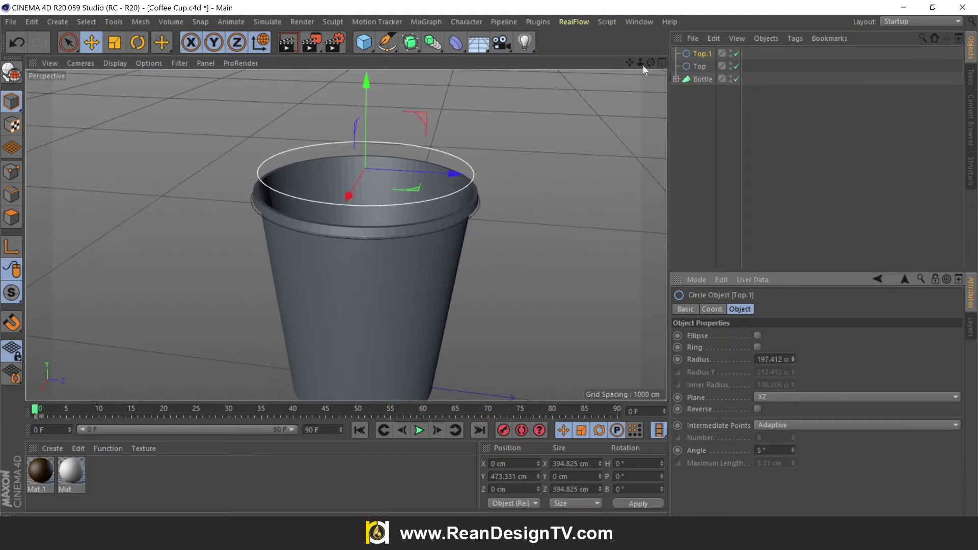
drag(650, 62, 653, 66)
Try adding a Subdivision Surface object, then undo it
ctrl+click(700, 66)
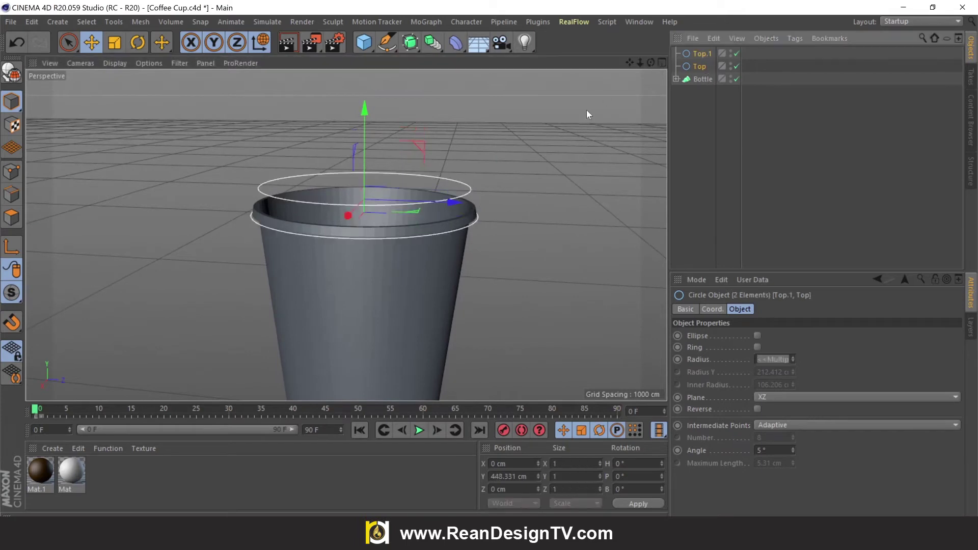
click(586, 109)
click(410, 42)
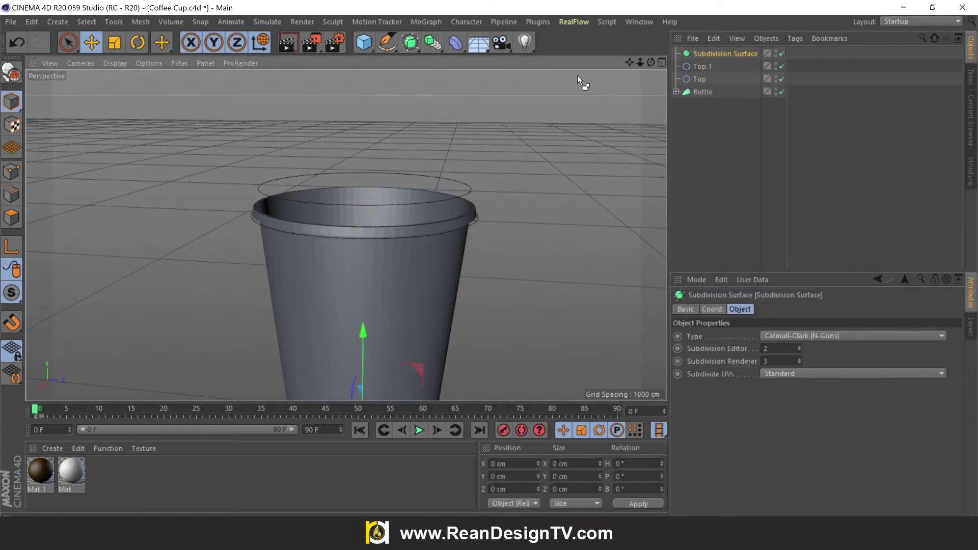
key(ctrl+z)
Add a new Loft and place the Top and Top.1 circles inside it
click(432, 43)
click(410, 42)
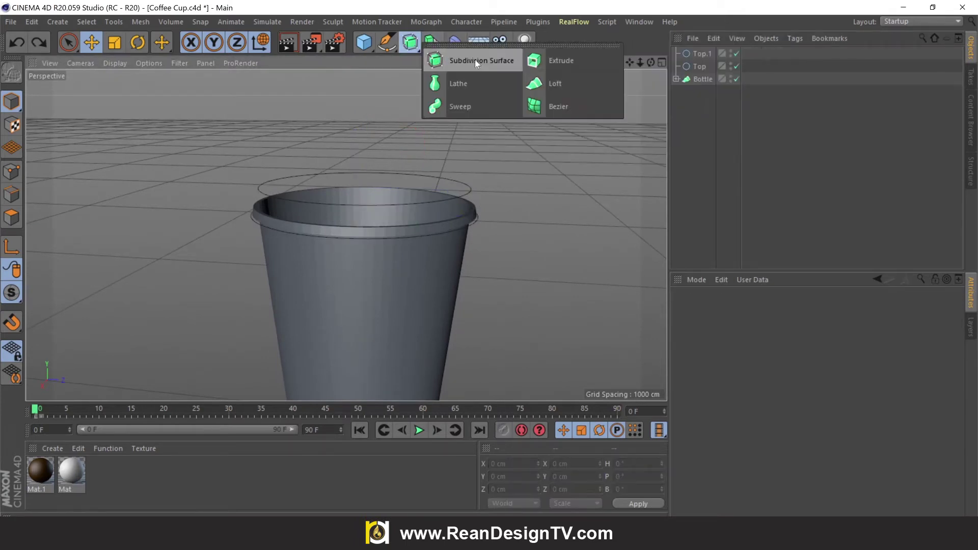
click(551, 81)
click(694, 79)
ctrl+click(706, 66)
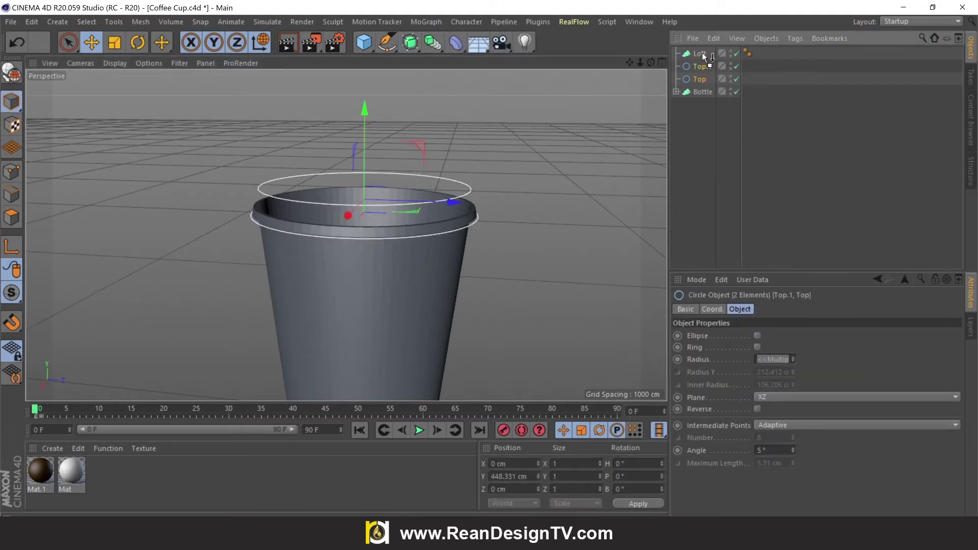
drag(702, 53, 699, 53)
click(549, 203)
click(699, 53)
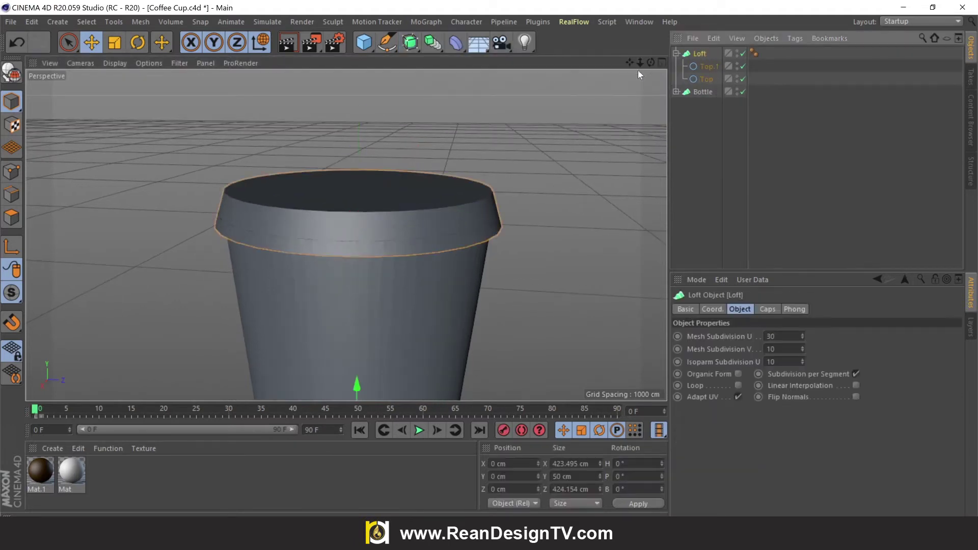
Enable Linear Interpolation on the new loft and set its End cap to None
scroll(345, 233, up, 4)
scroll(344, 233, up, 2)
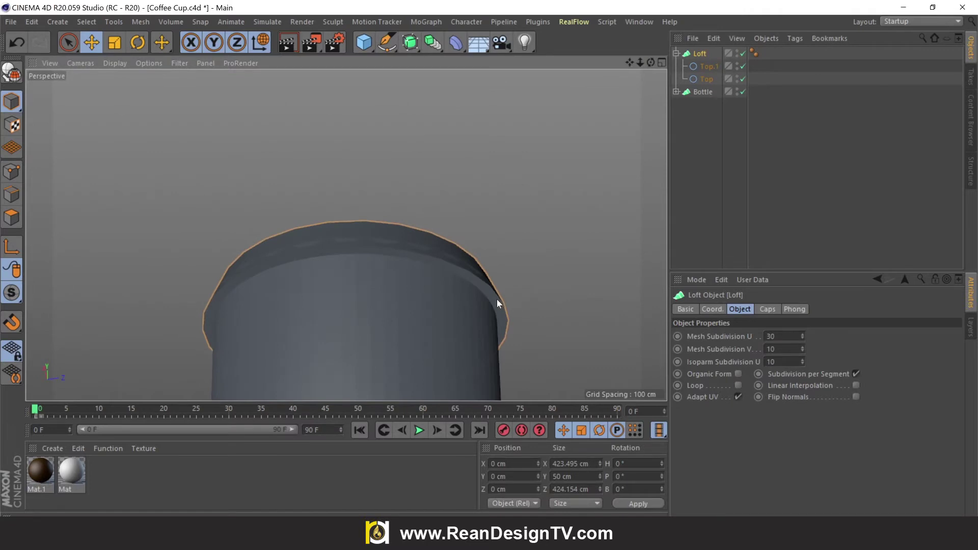
click(855, 386)
click(767, 309)
click(809, 334)
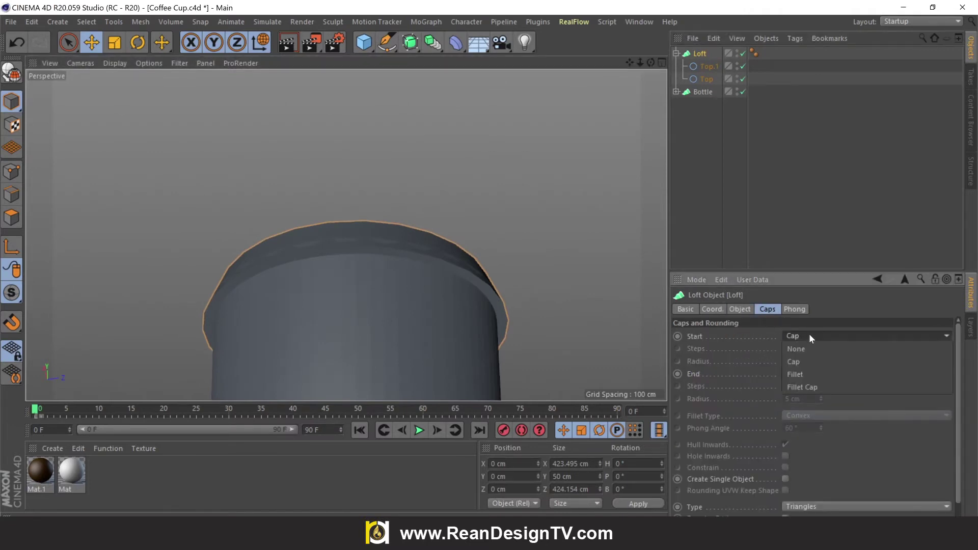
click(814, 374)
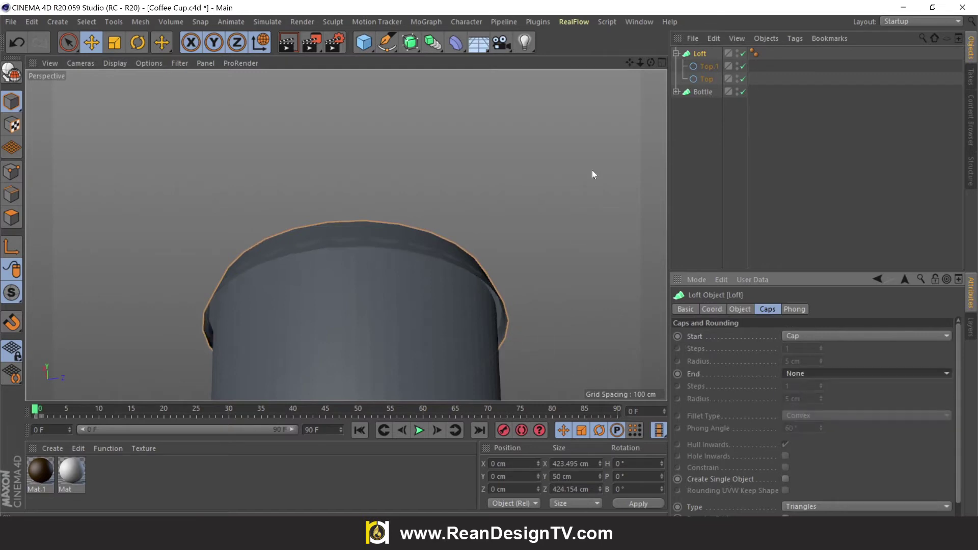
drag(651, 62, 626, 82)
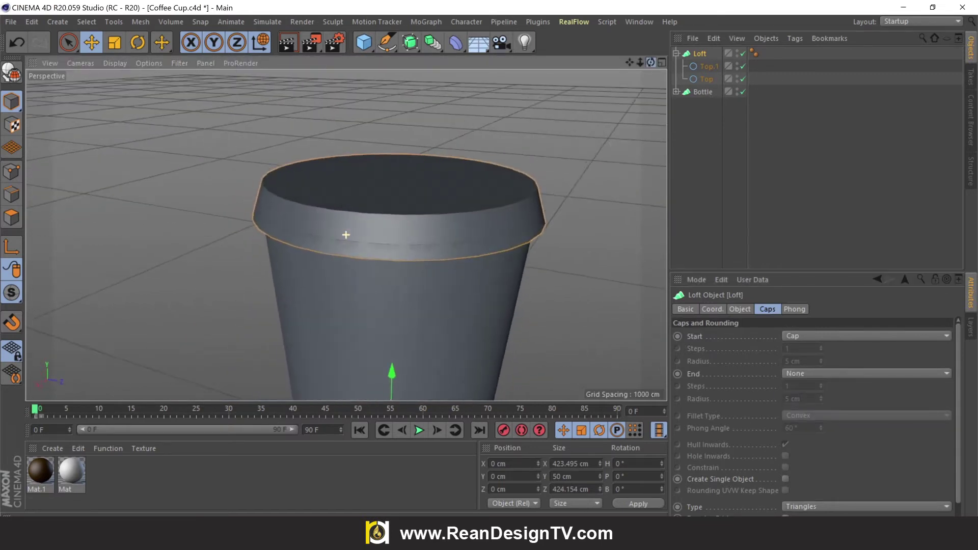
click(701, 153)
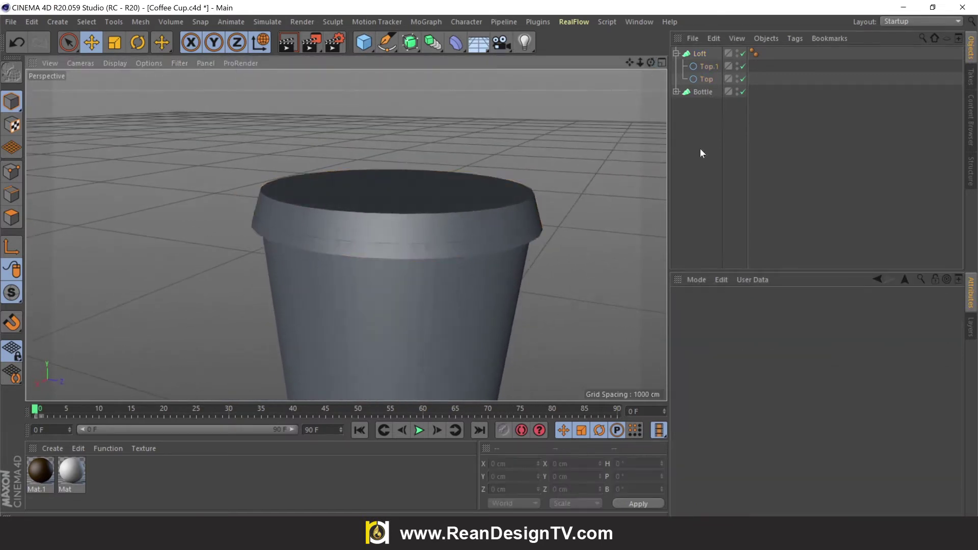
Scale the Top circle up slightly to widen the lid rim
click(705, 80)
click(116, 43)
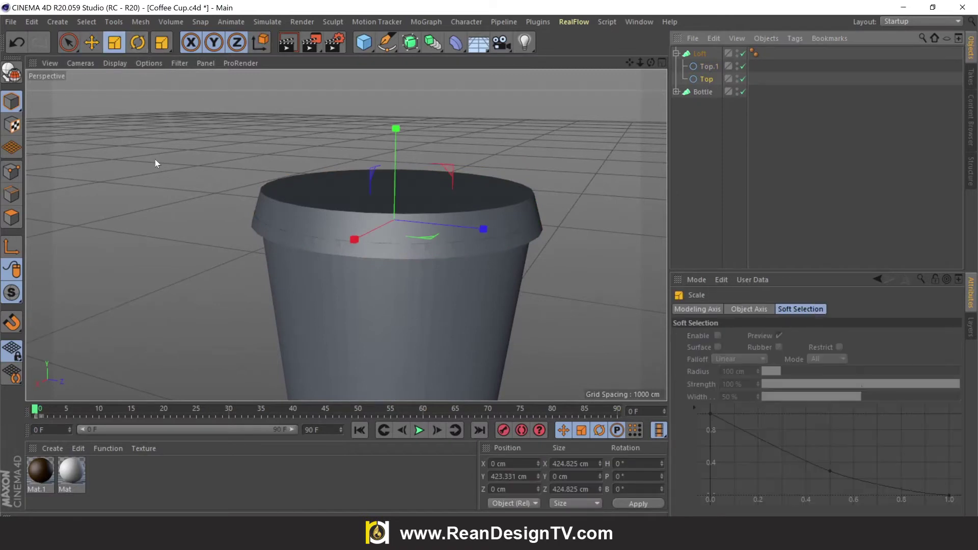
drag(155, 159, 161, 156)
drag(650, 63, 655, 41)
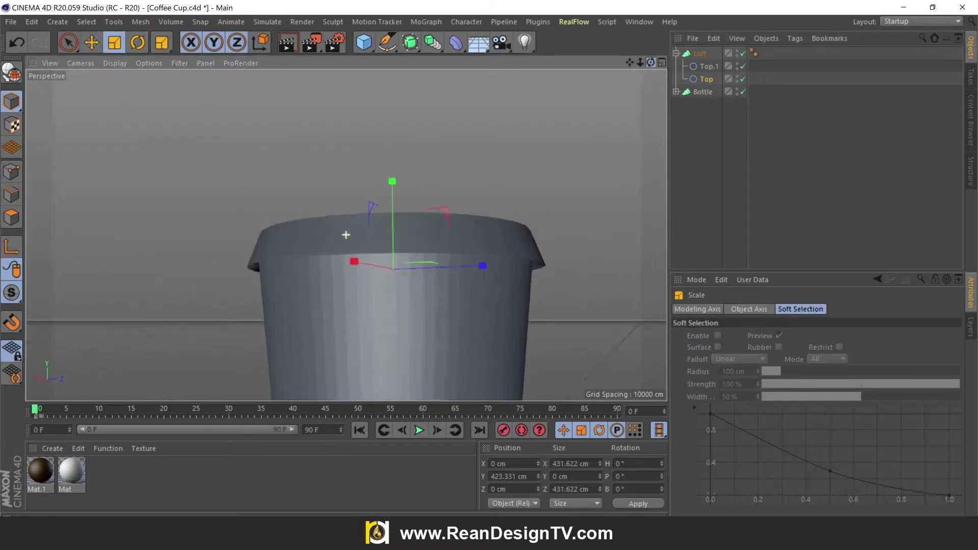
alt+drag(346, 234, 346, 234)
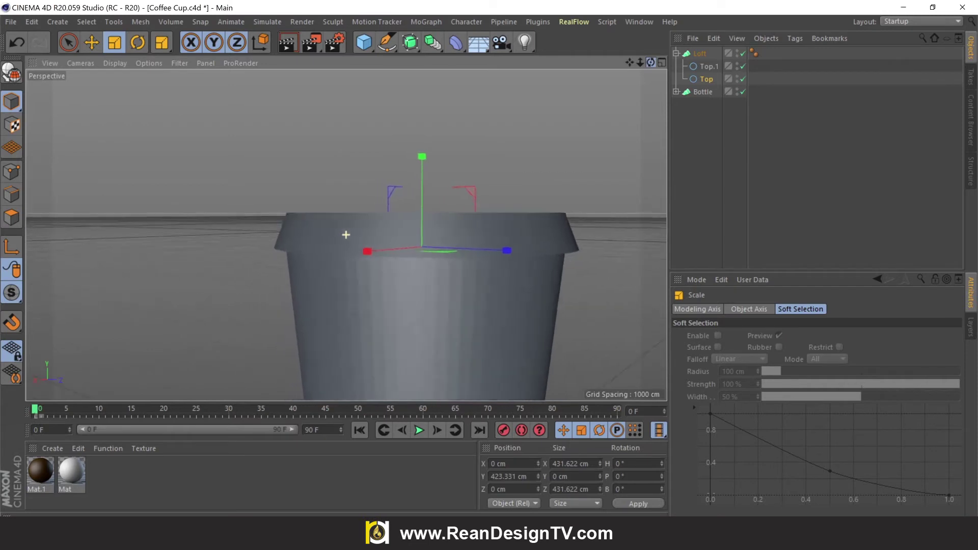
drag(650, 63, 645, 80)
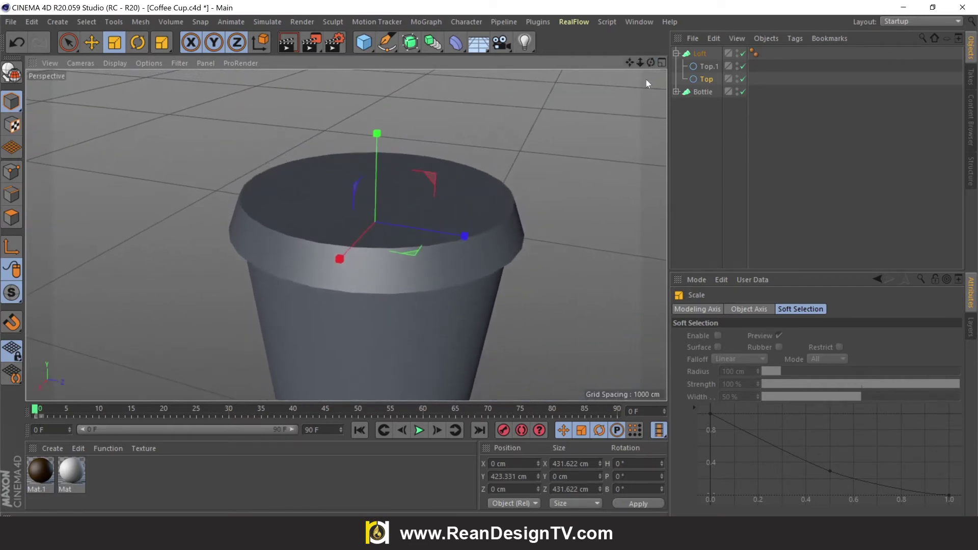
Duplicate the Top circle into the lid loft and lower it to Y 410.61 cm
click(704, 79)
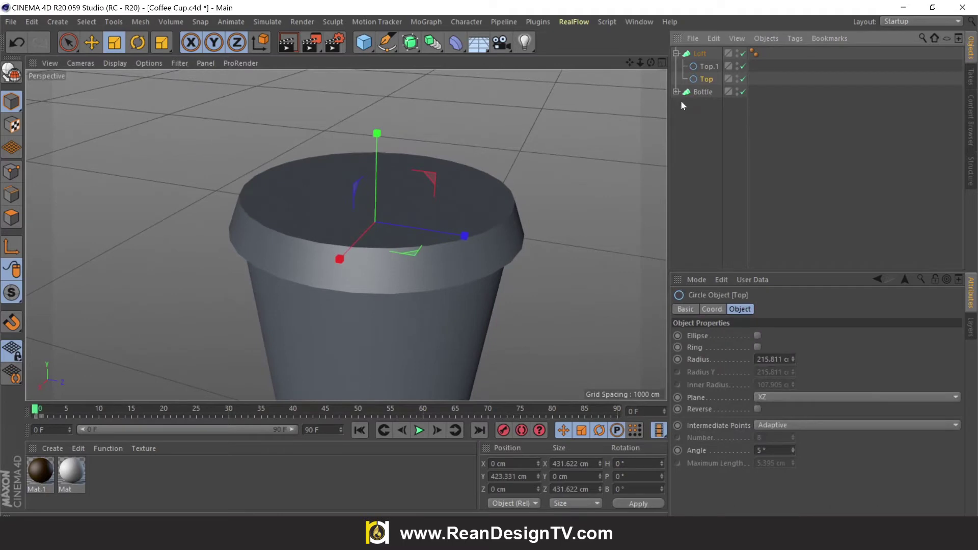
click(95, 49)
key(ctrl+c)
key(ctrl+v)
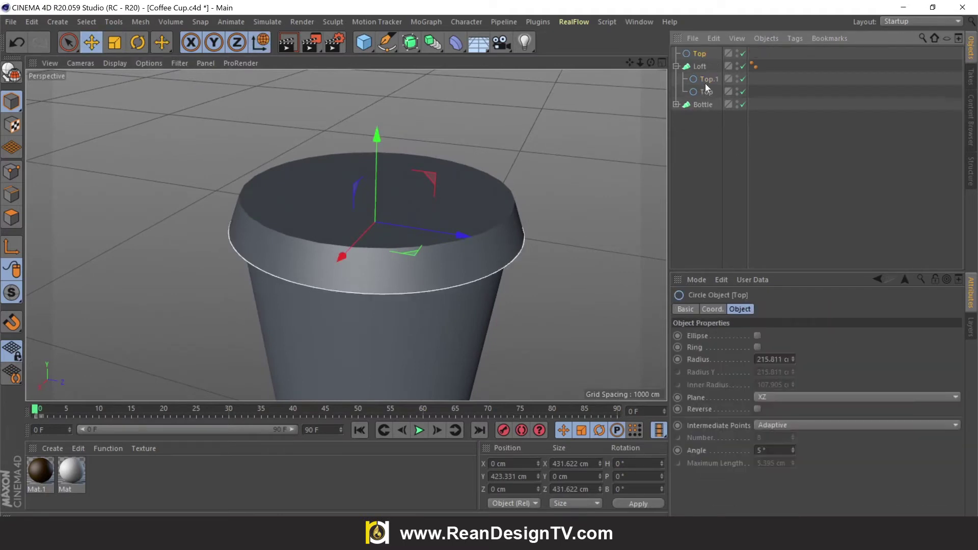
mouse_move(701, 56)
mouse_down()
mouse_move(707, 90)
mouse_move(690, 98)
mouse_up()
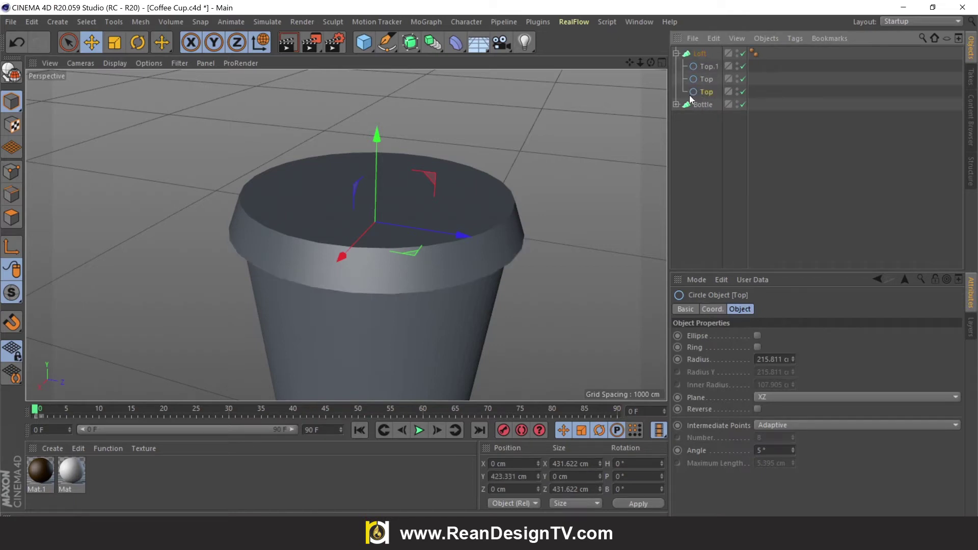
drag(379, 138, 380, 145)
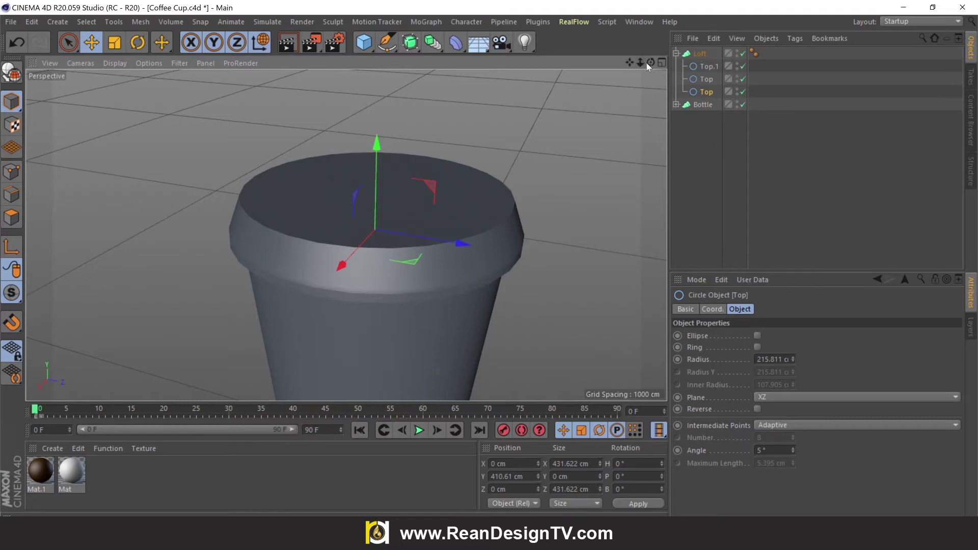
drag(651, 62, 647, 81)
alt+drag(346, 235, 346, 235)
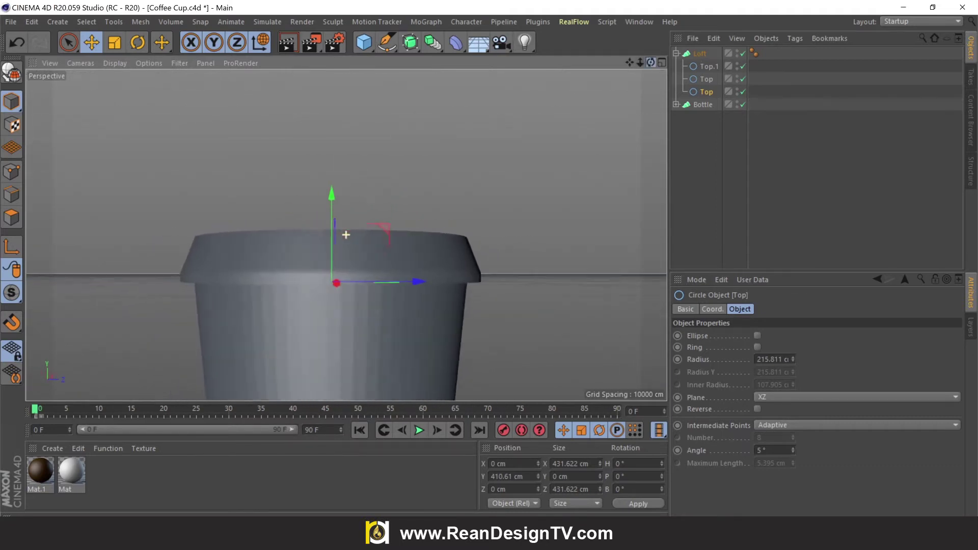
Set the lid loft's Mesh Subdivision U to 80
click(681, 80)
click(699, 54)
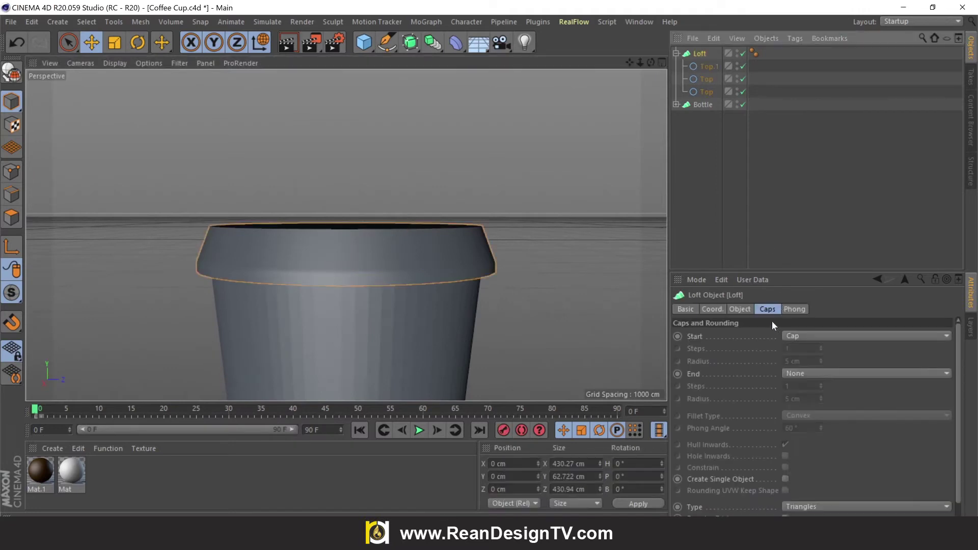
click(741, 309)
text(80)
key(Return)
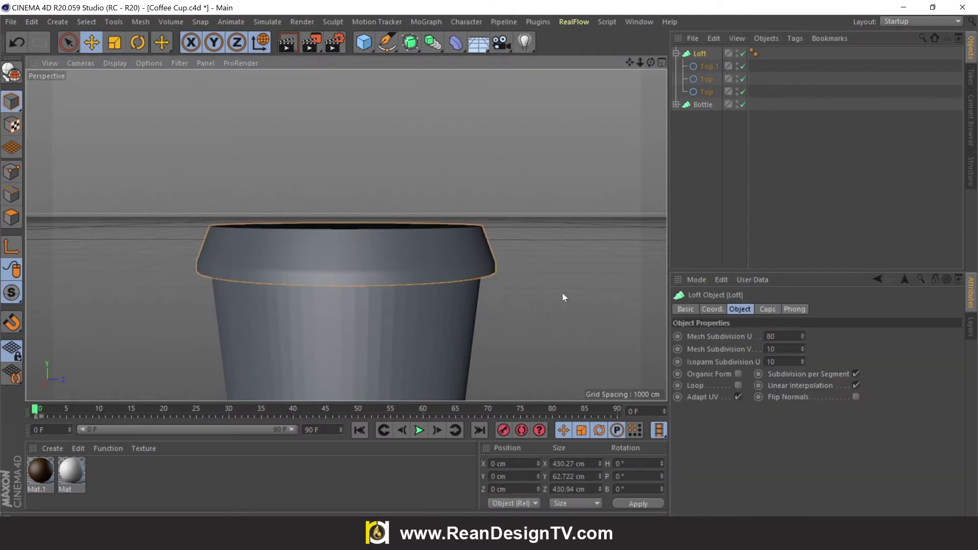
scroll(459, 265, up, 2)
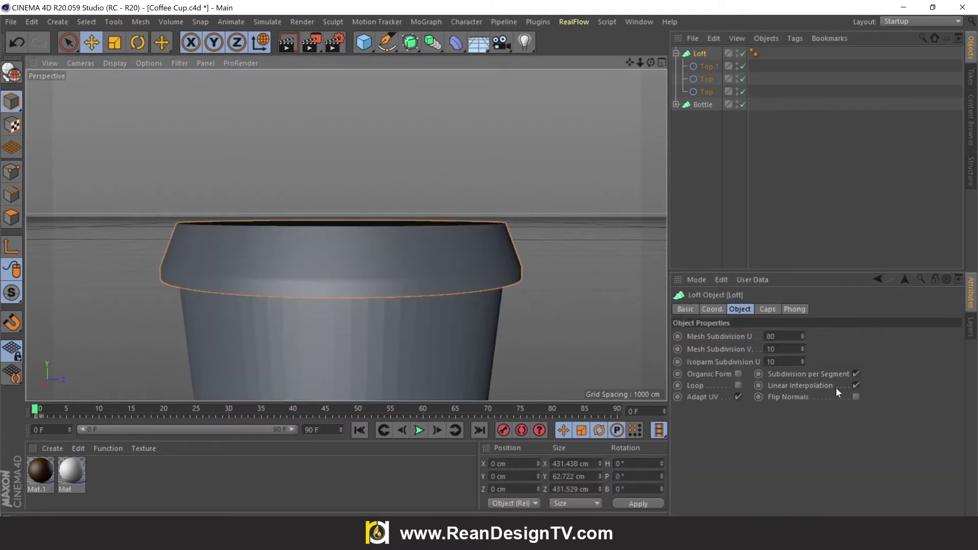
drag(651, 62, 637, 71)
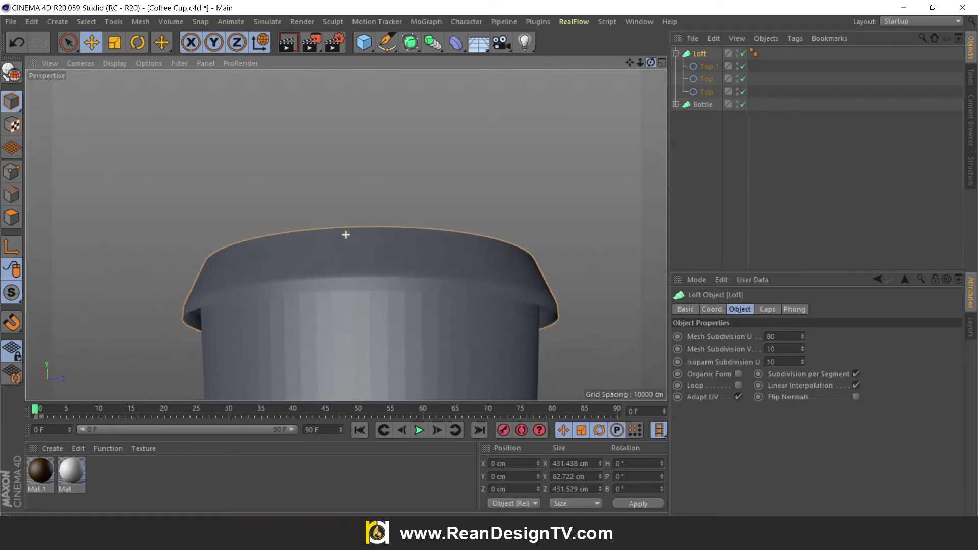
drag(346, 235, 345, 235)
Duplicate Top.1 into the loft, turn on wireframe lines, and shrink the copy to about 83%
click(707, 66)
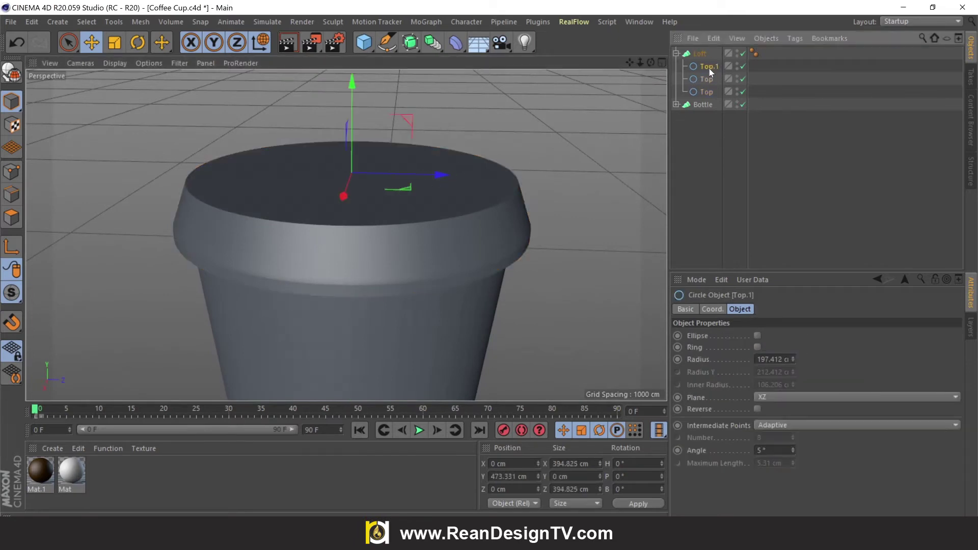
key(ctrl+c)
key(ctrl+v)
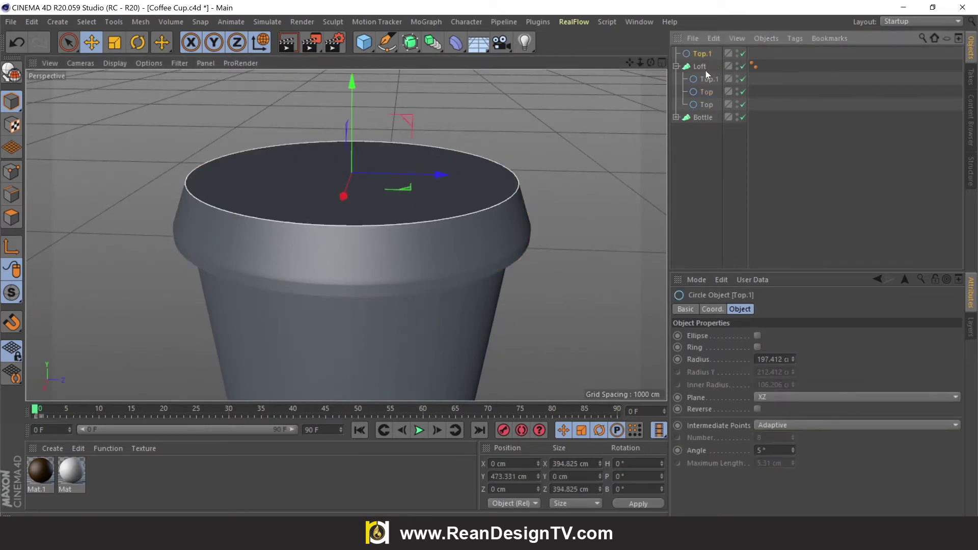
drag(702, 54, 708, 67)
click(110, 44)
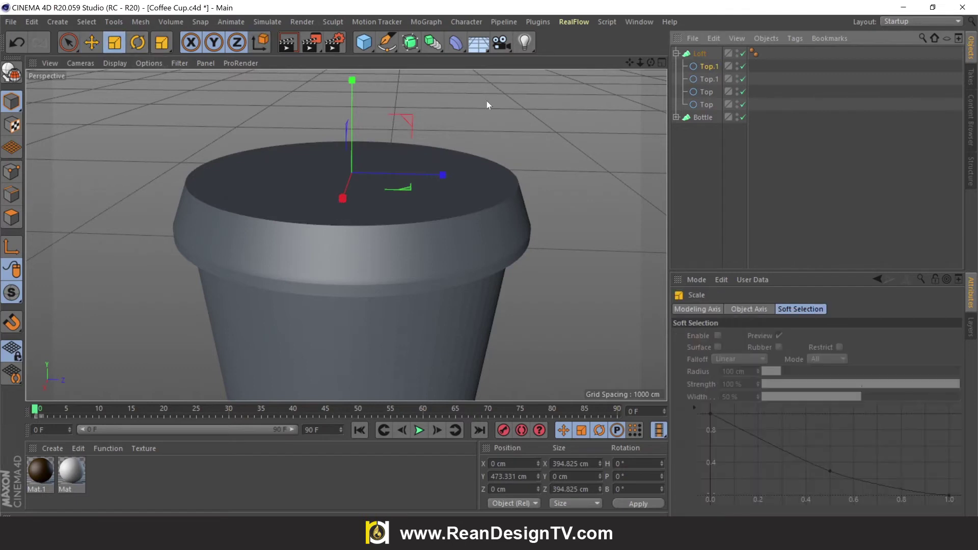
click(114, 63)
click(152, 93)
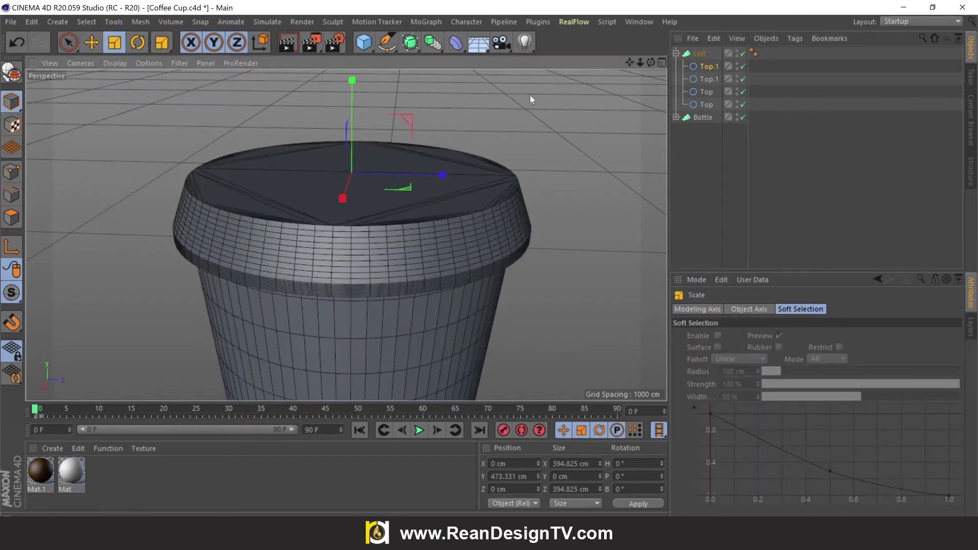
drag(656, 59, 653, 59)
drag(637, 116, 514, 108)
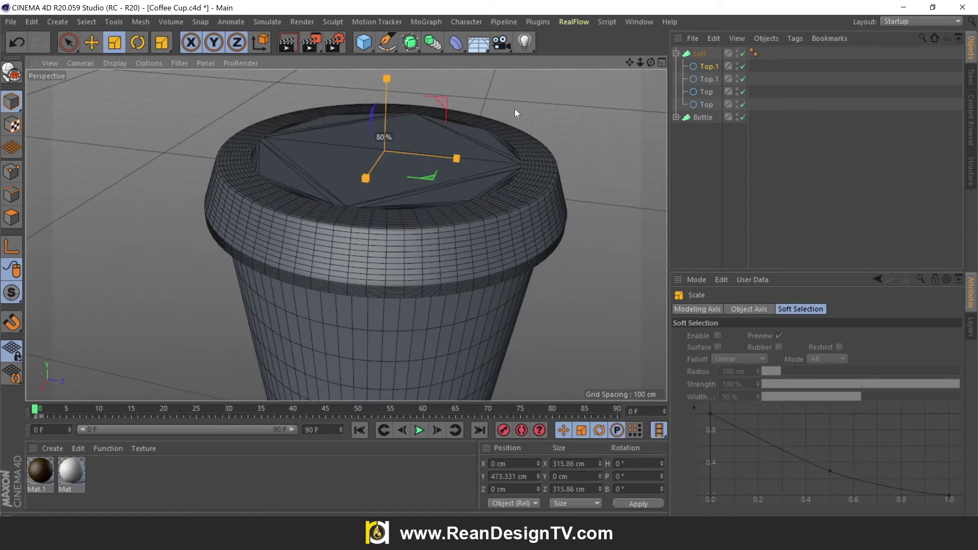
Add another Top.1 copy to the loft and raise it about 40 cm
scroll(549, 162, down, 3)
drag(650, 62, 346, 235)
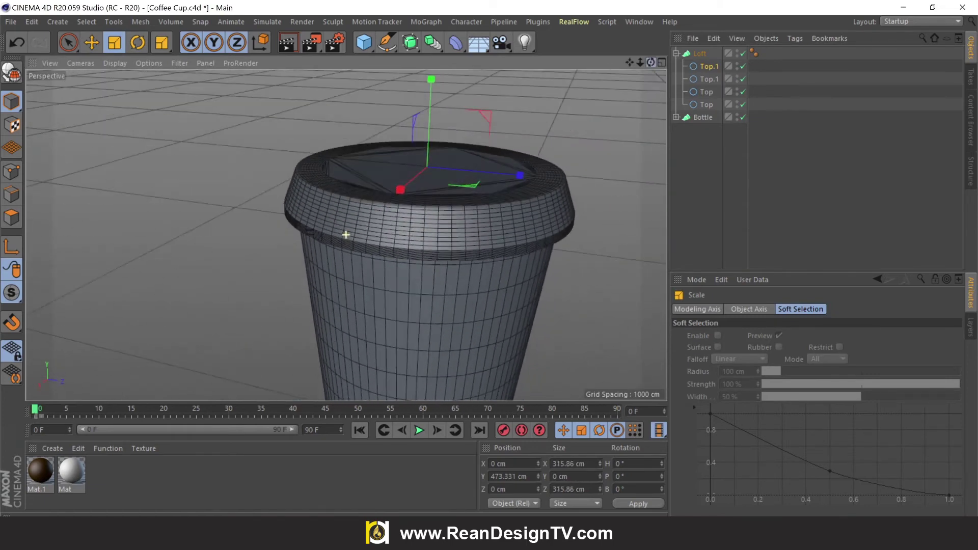
click(710, 68)
key(ctrl+c)
key(ctrl+v)
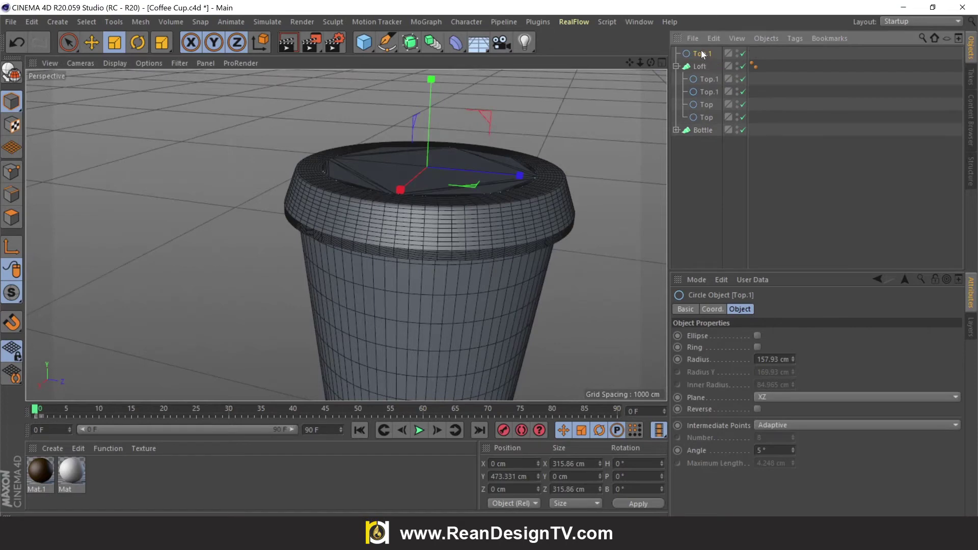
click(91, 43)
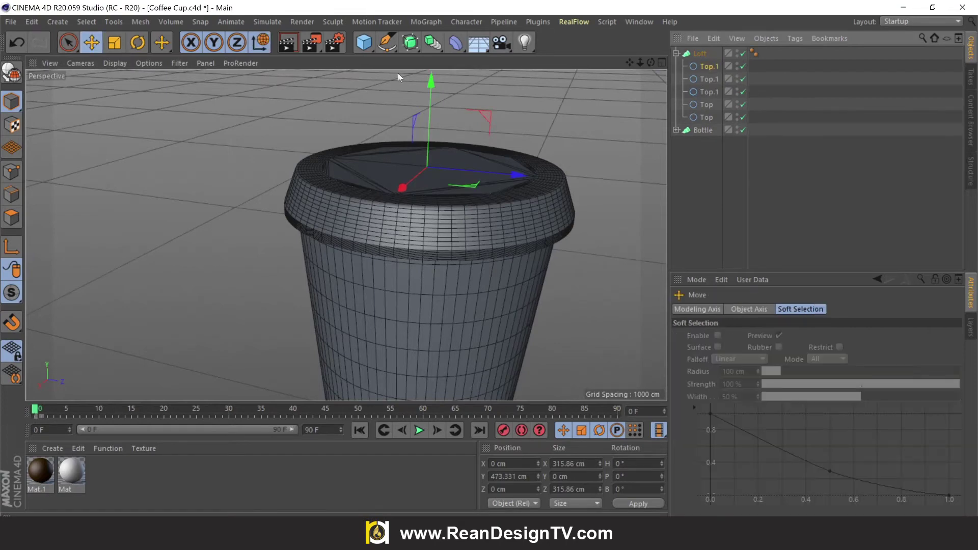
mouse_move(630, 62)
mouse_down()
mouse_move(346, 235)
mouse_move(433, 143)
mouse_up()
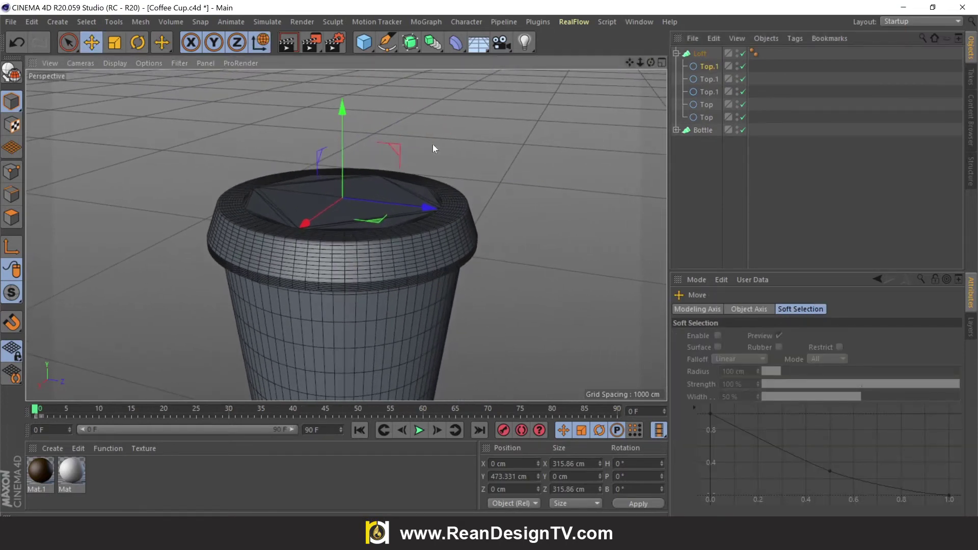
drag(344, 114, 347, 88)
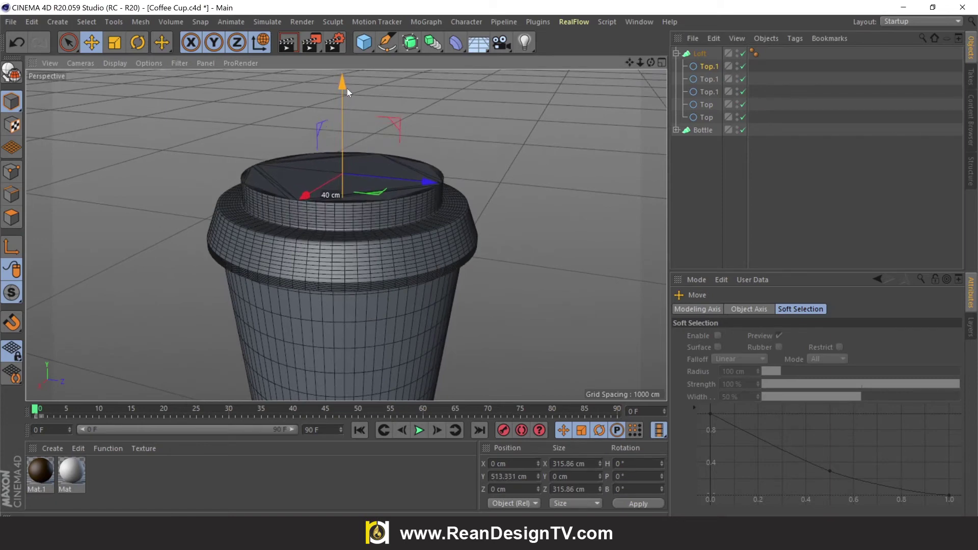
Scale the top ring to 90% and tilt it slightly
scroll(347, 88, down, 3)
mouse_move(651, 62)
mouse_down()
mouse_move(346, 235)
mouse_move(347, 254)
mouse_up()
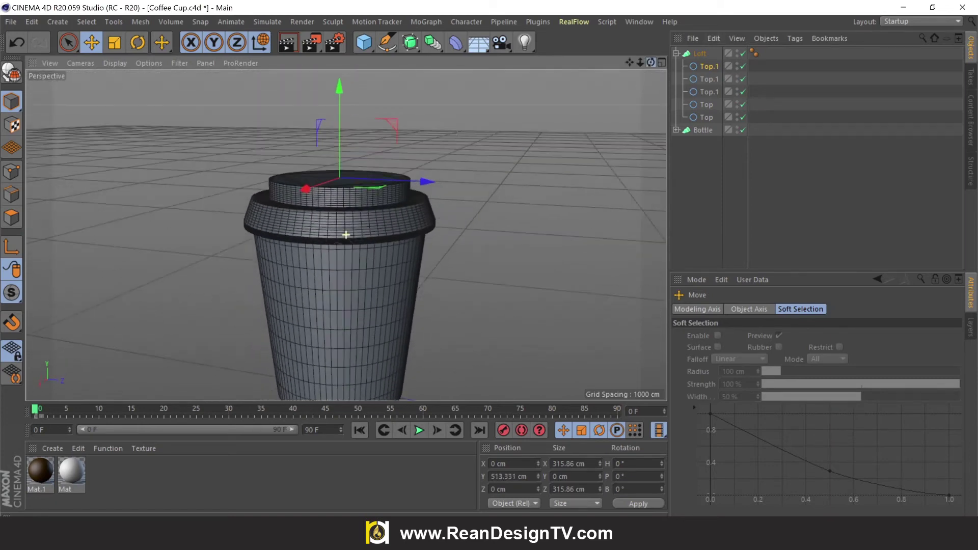
scroll(442, 132, up, 3)
click(116, 45)
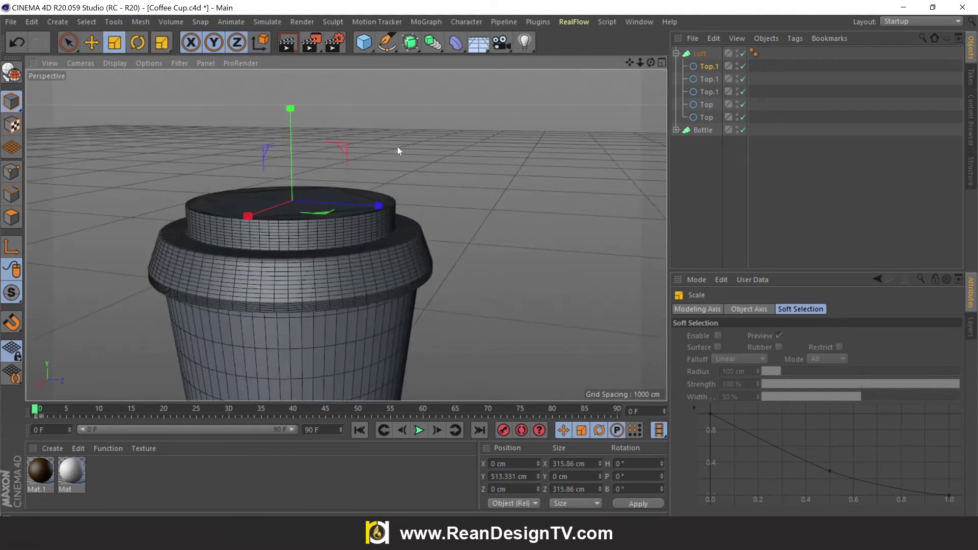
mouse_move(398, 147)
mouse_down()
mouse_move(311, 179)
mouse_move(370, 184)
mouse_up()
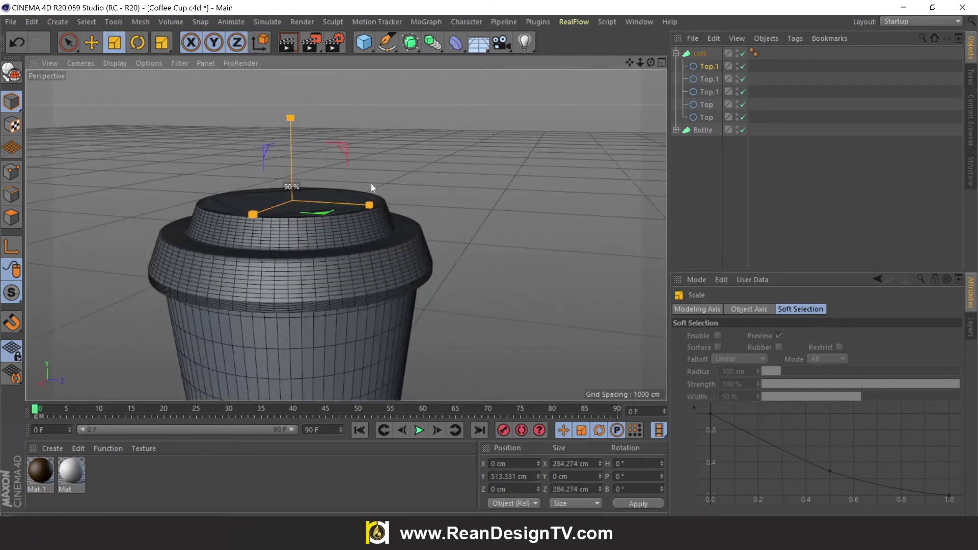
drag(651, 62, 345, 232)
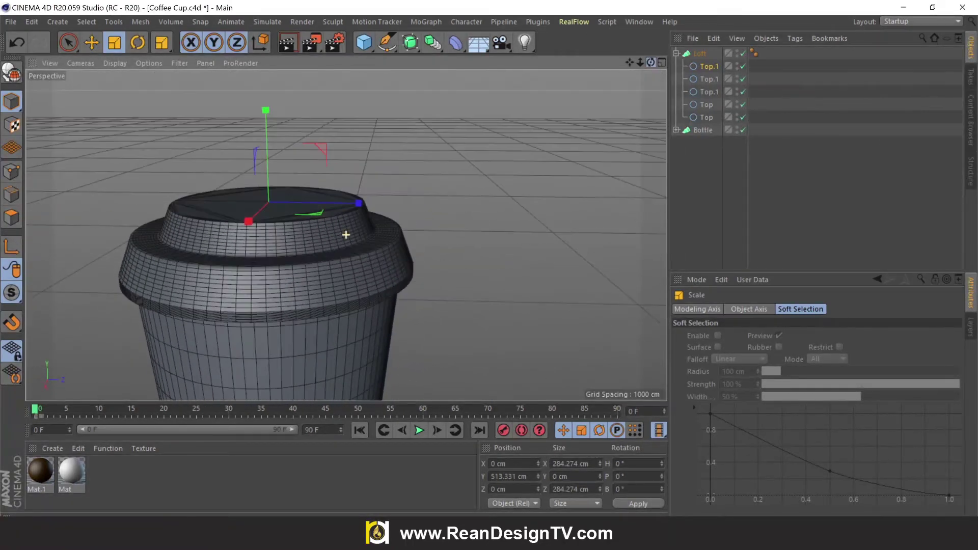
click(136, 43)
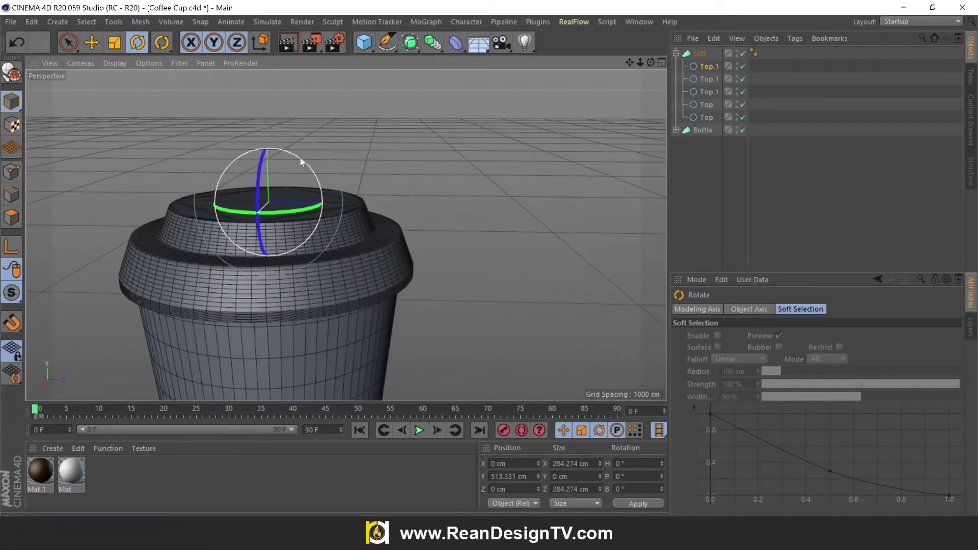
drag(301, 158, 303, 165)
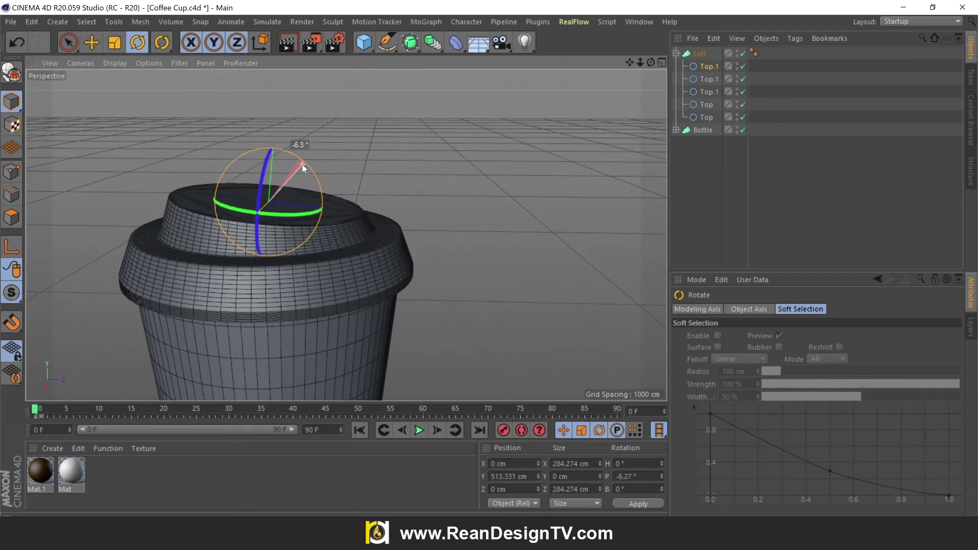
Duplicate the Top.1 circle inside the loft and shrink the copy inward
click(611, 99)
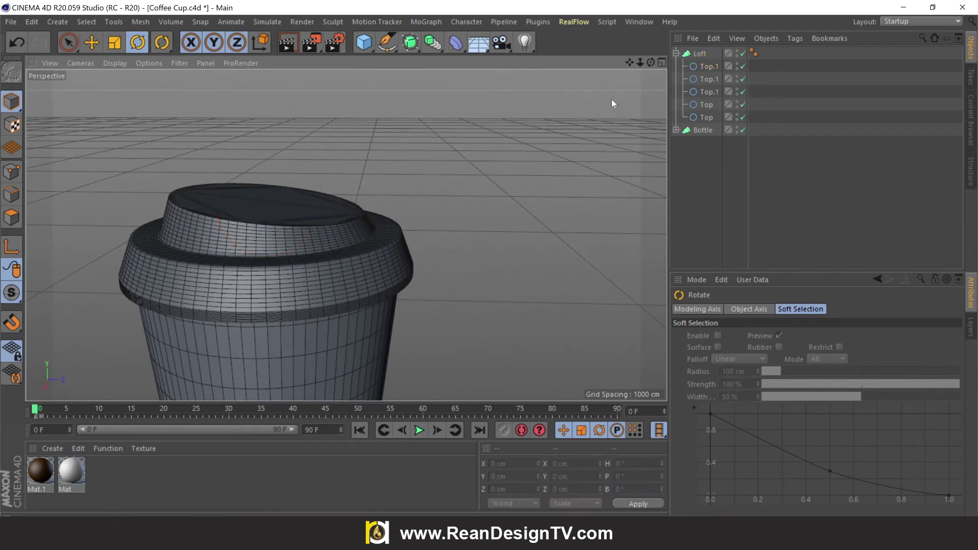
click(705, 67)
click(91, 42)
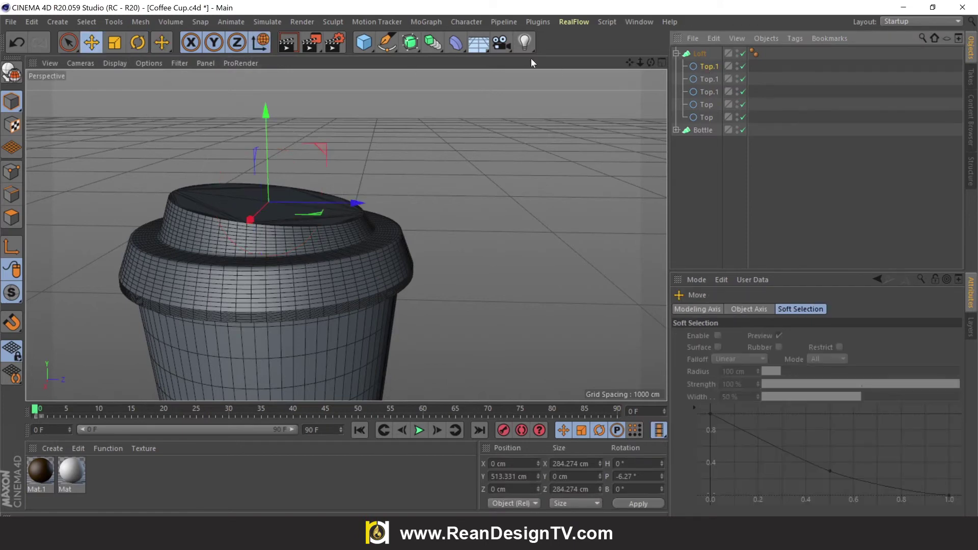
drag(651, 62, 631, 76)
alt+drag(346, 235, 345, 232)
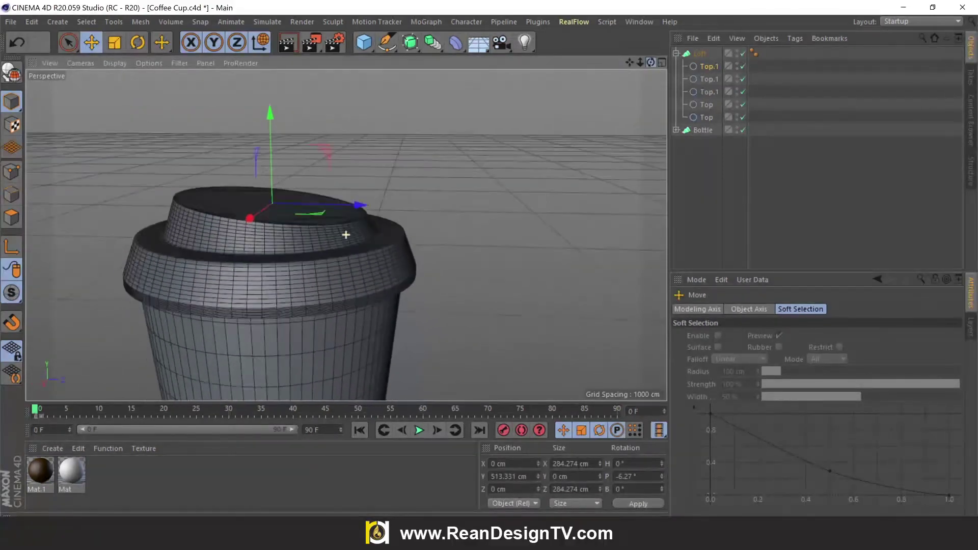
click(714, 67)
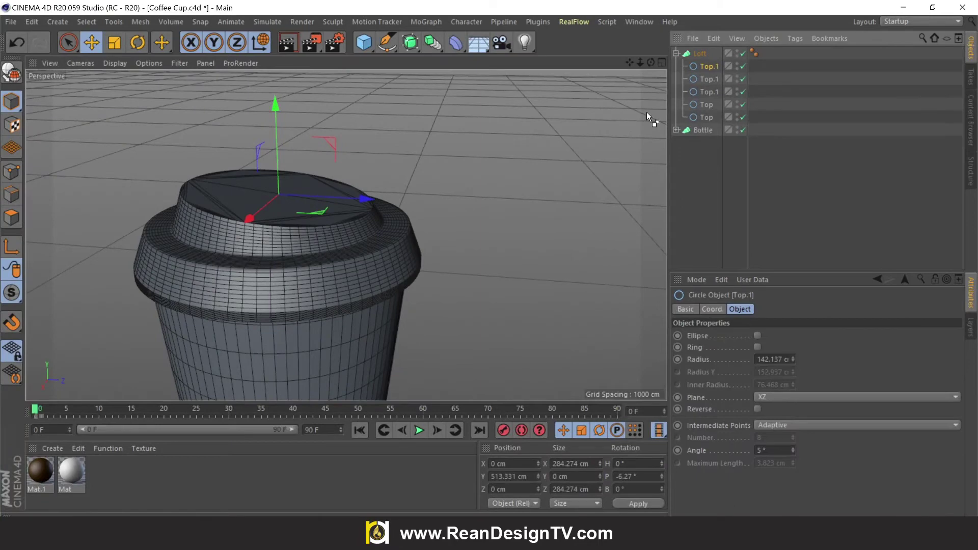
drag(708, 66, 700, 60)
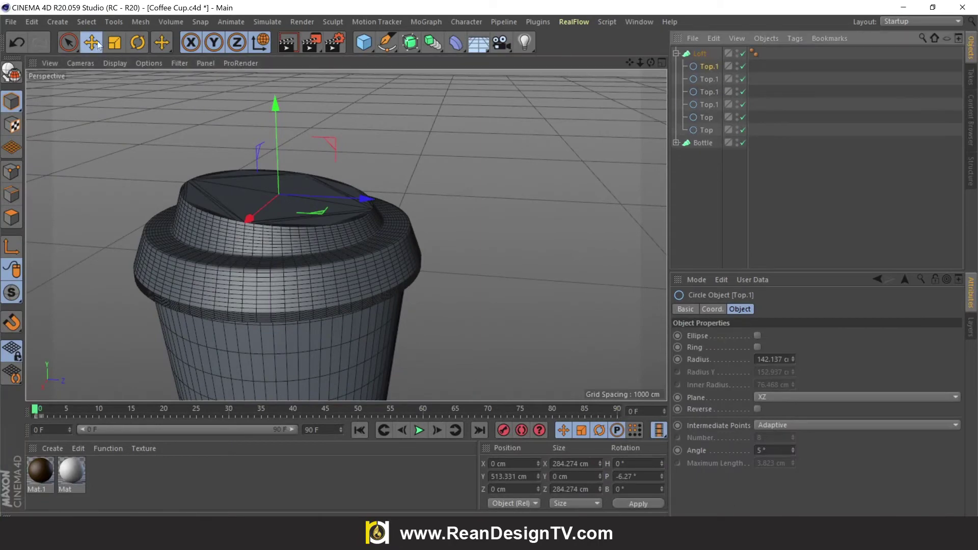
click(114, 43)
mouse_move(454, 148)
mouse_down()
mouse_move(510, 225)
mouse_move(564, 364)
mouse_up()
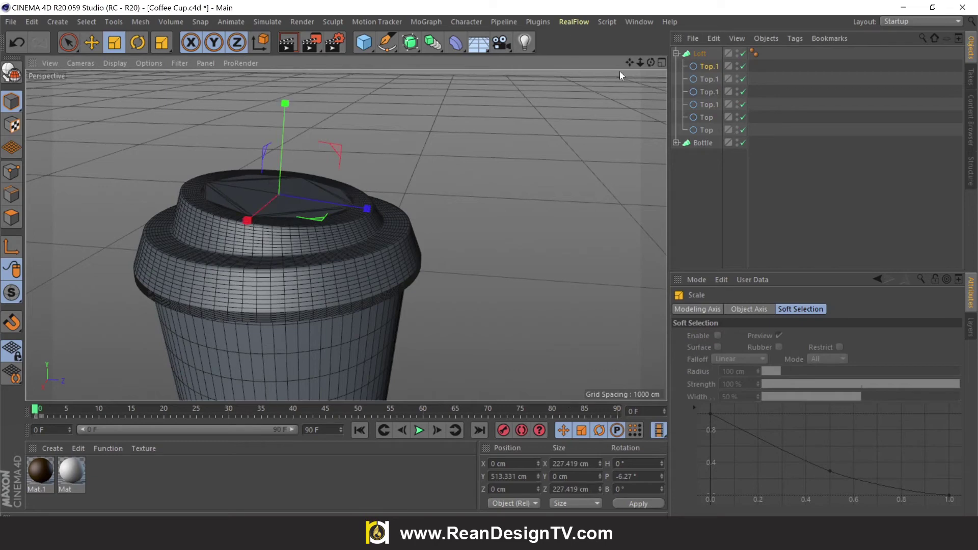
Duplicate the shrunken circle and lower it to sink the lid's top
drag(651, 62, 713, 69)
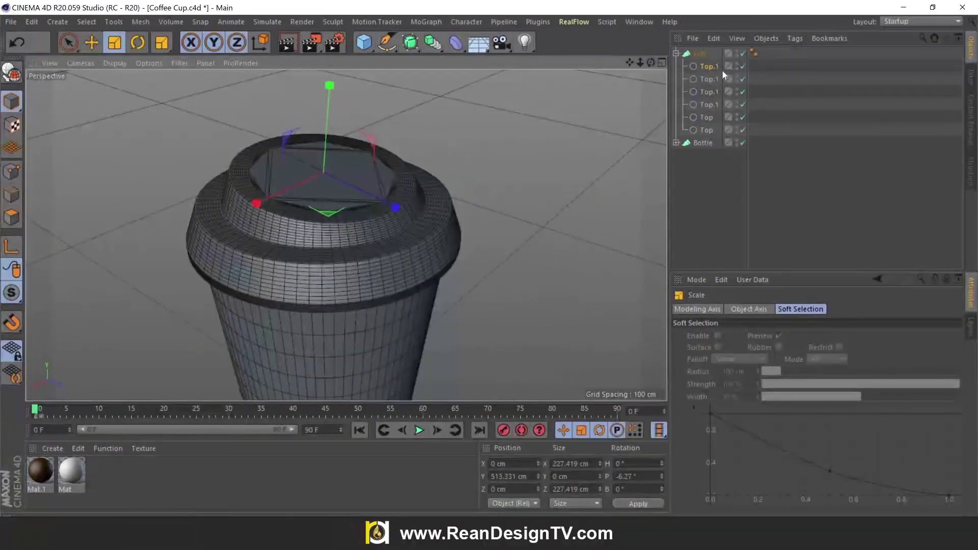
mouse_move(711, 68)
mouse_down()
mouse_move(707, 57)
mouse_move(708, 74)
mouse_up()
click(93, 43)
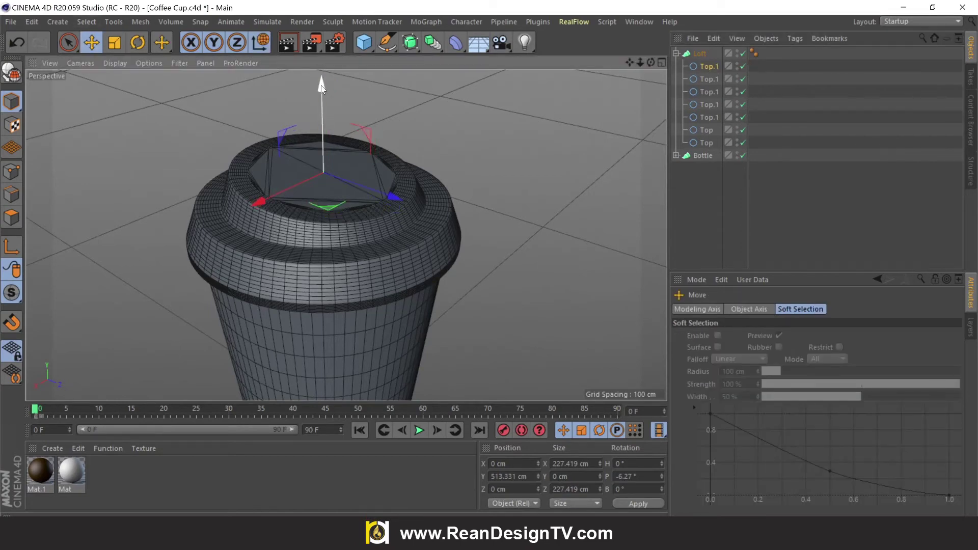
drag(321, 84, 322, 105)
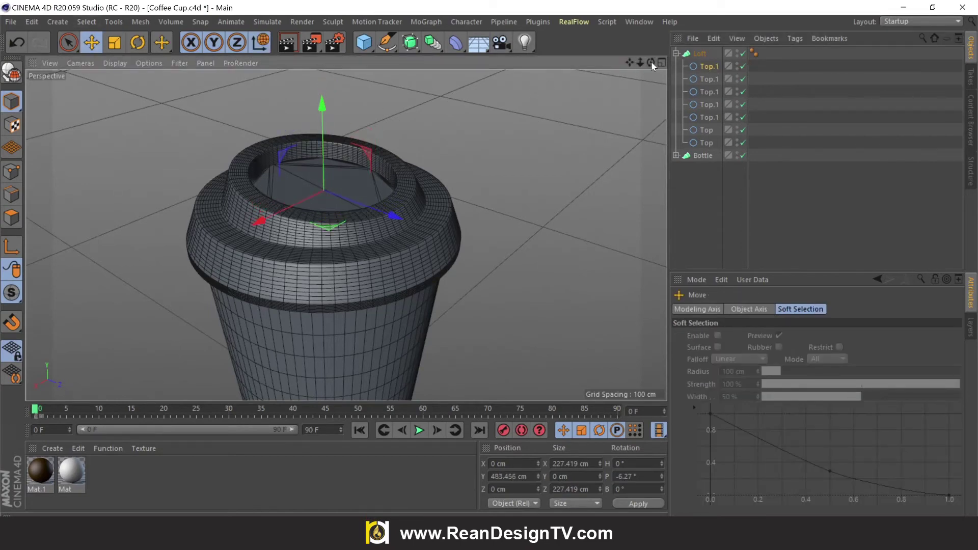
drag(651, 62, 345, 235)
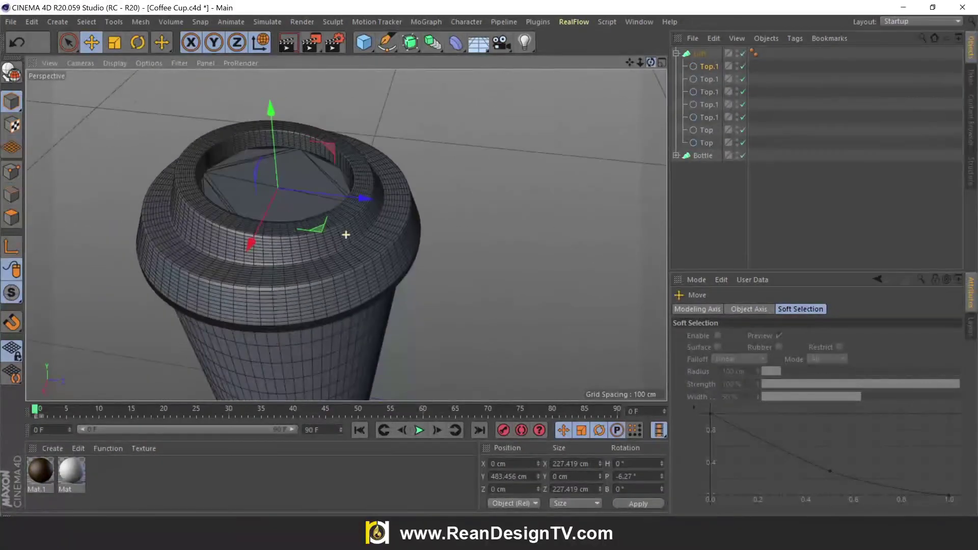
Shift the two inner Top.1 rings together, then check the lid from a lower view
ctrl+click(707, 80)
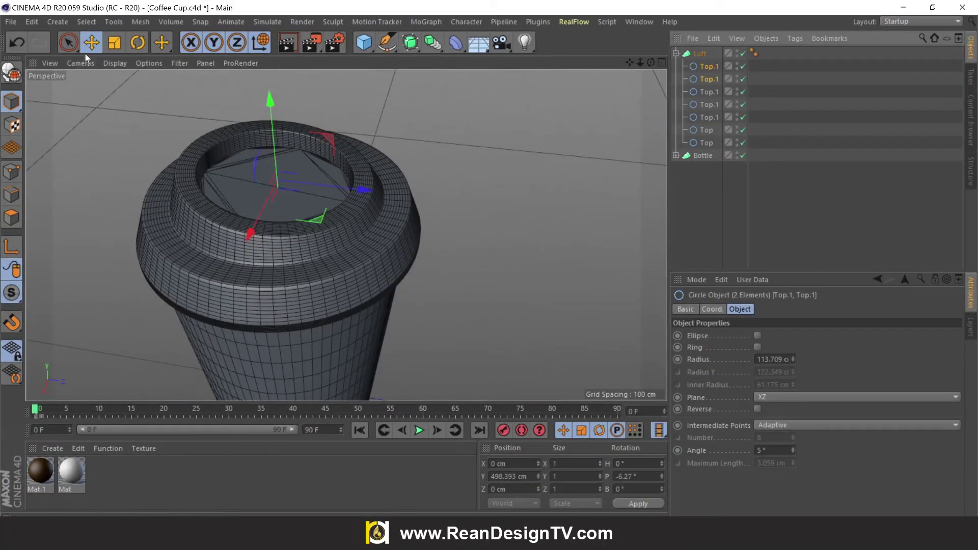
click(117, 43)
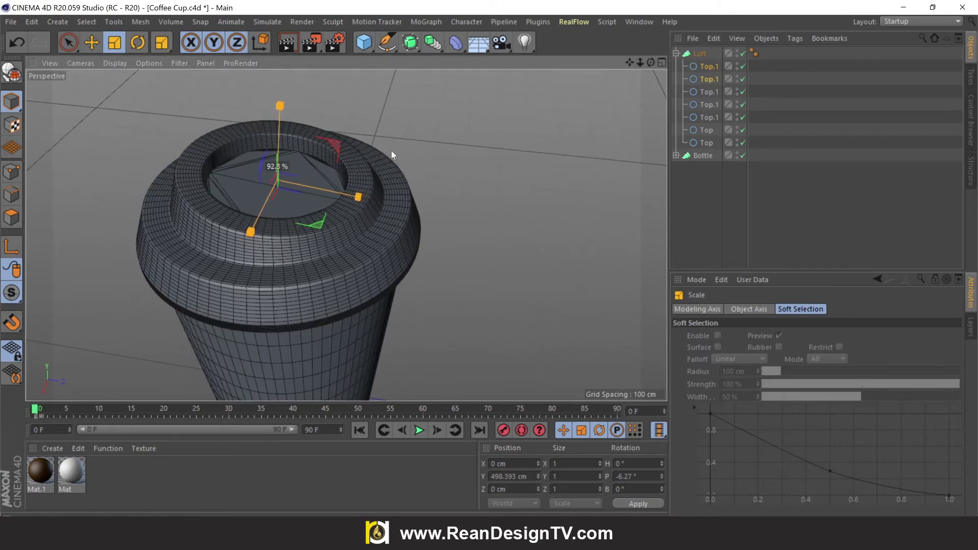
key(e)
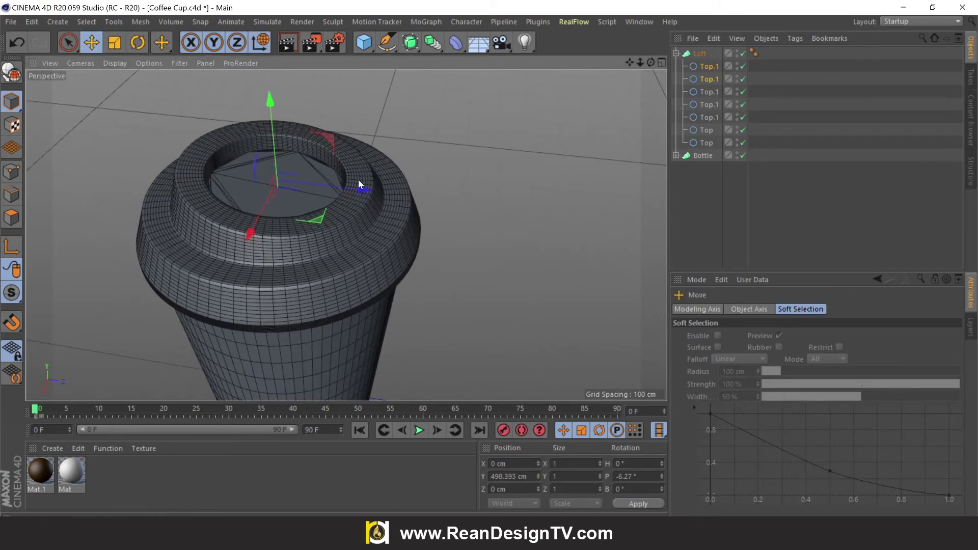
drag(359, 179, 380, 191)
mouse_move(651, 62)
mouse_down()
mouse_move(627, 72)
mouse_move(555, 200)
mouse_up()
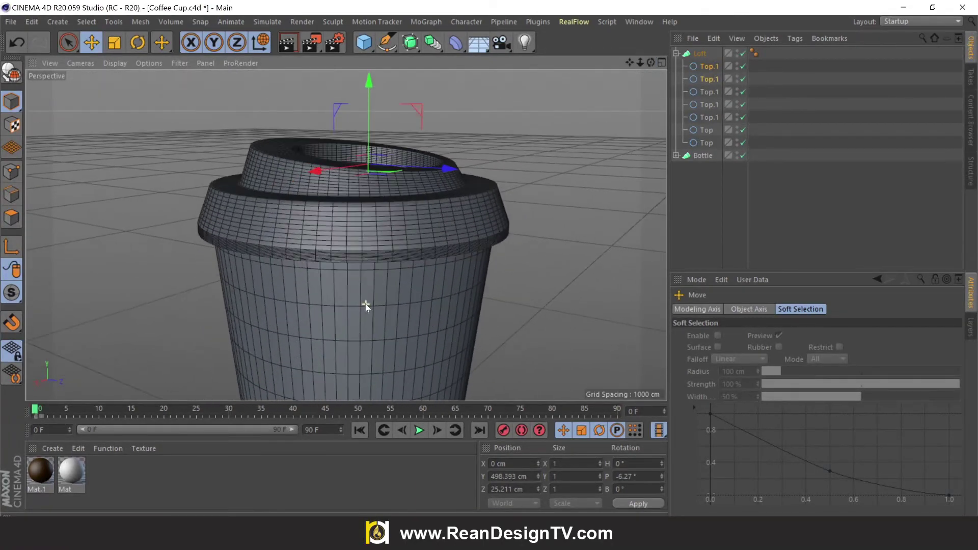
click(705, 143)
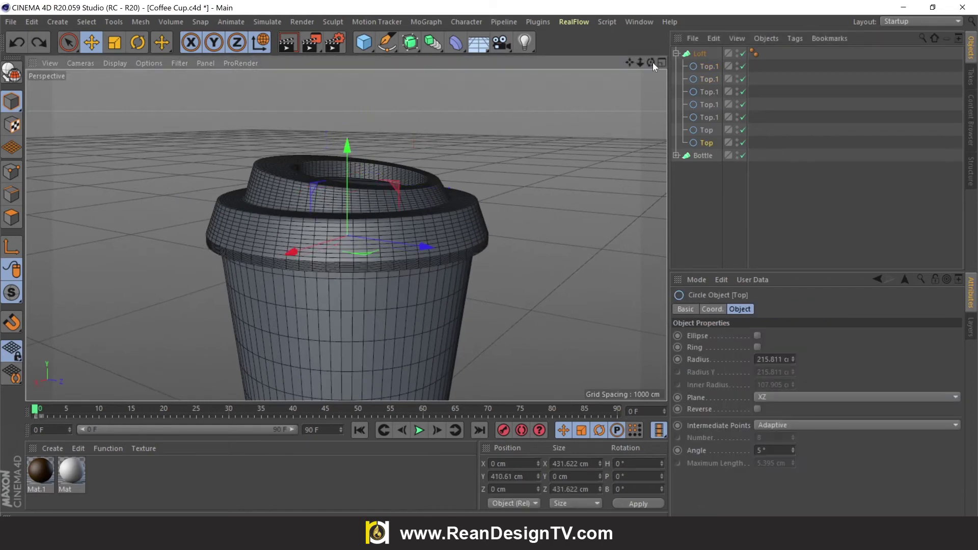
mouse_move(651, 62)
mouse_down()
mouse_move(652, 152)
mouse_move(631, 102)
mouse_move(611, 96)
mouse_up()
scroll(481, 270, down, 3)
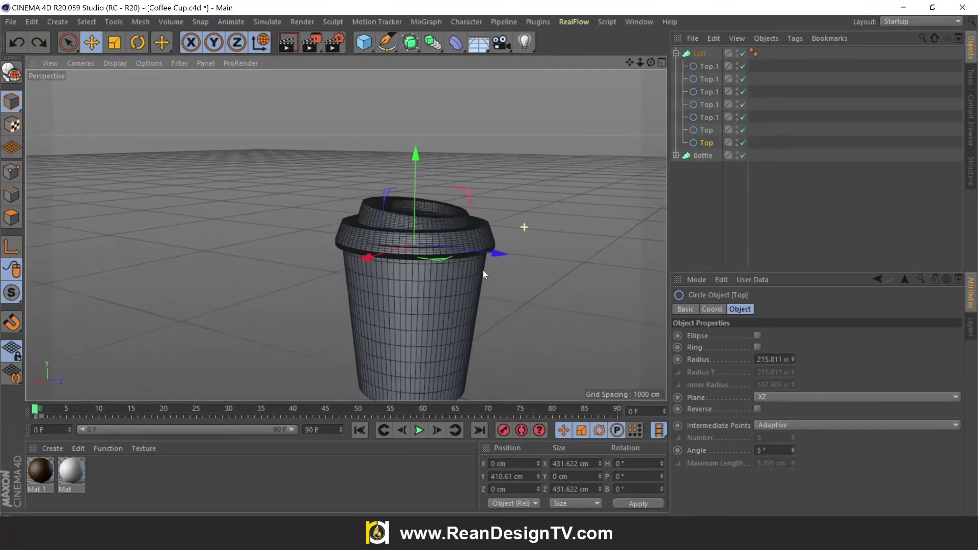
Switch to Gouraud Shading, then apply white Mat to Bottle and brown Mat.1 to the lid Loft
click(557, 197)
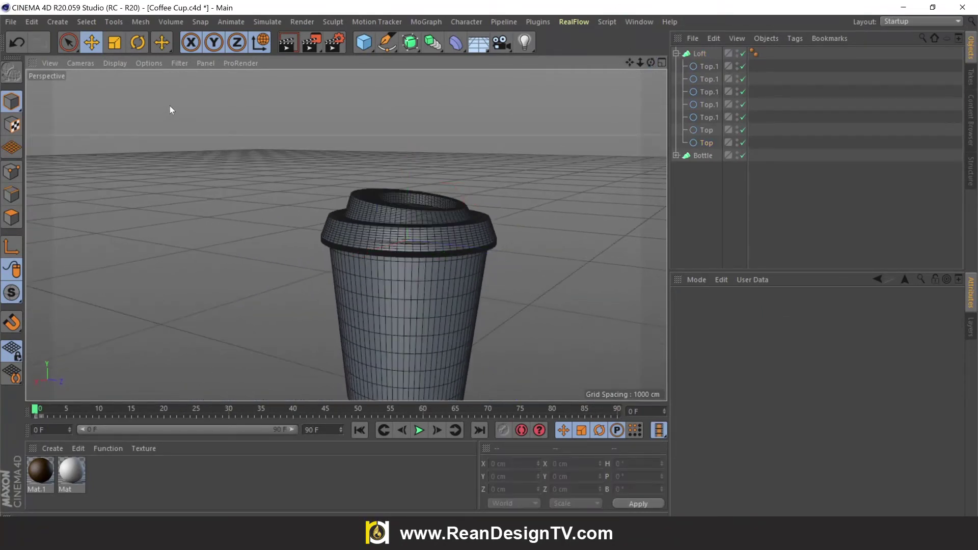
click(115, 63)
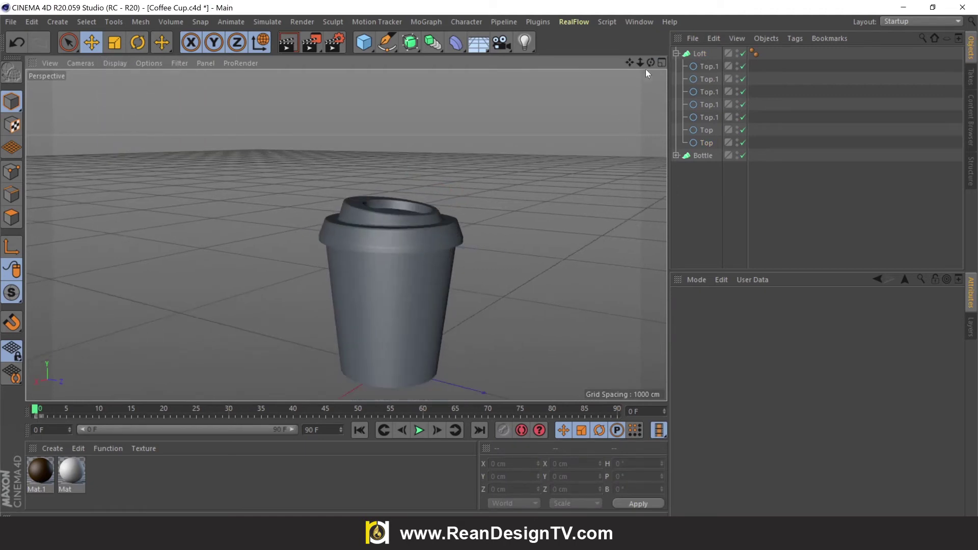
drag(629, 62, 630, 62)
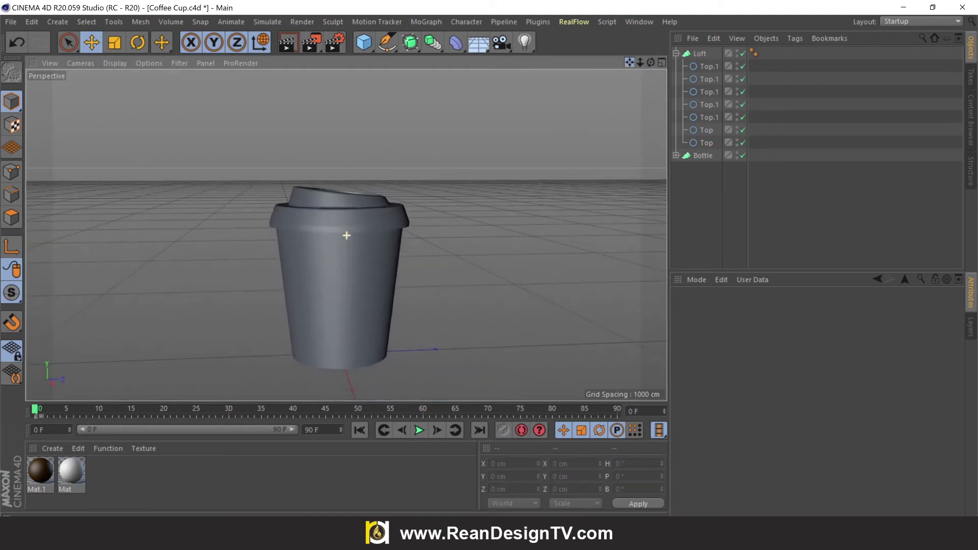
drag(72, 473, 335, 305)
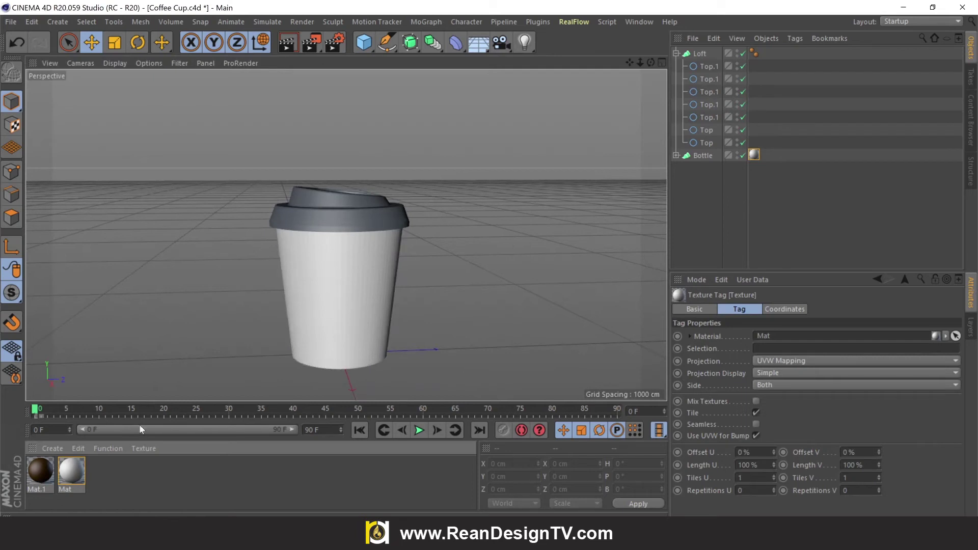
drag(693, 59, 697, 54)
scroll(330, 163, up, 3)
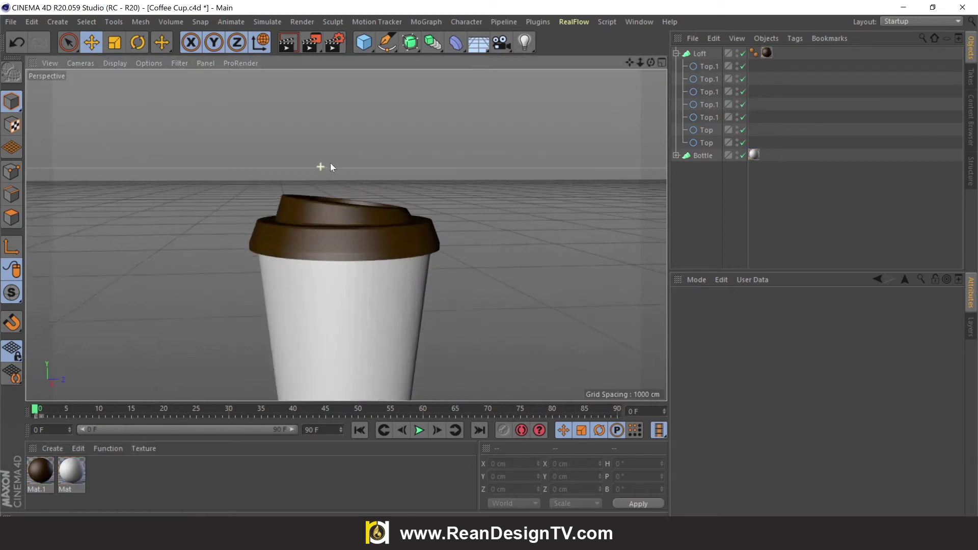
alt+drag(330, 163, 345, 234)
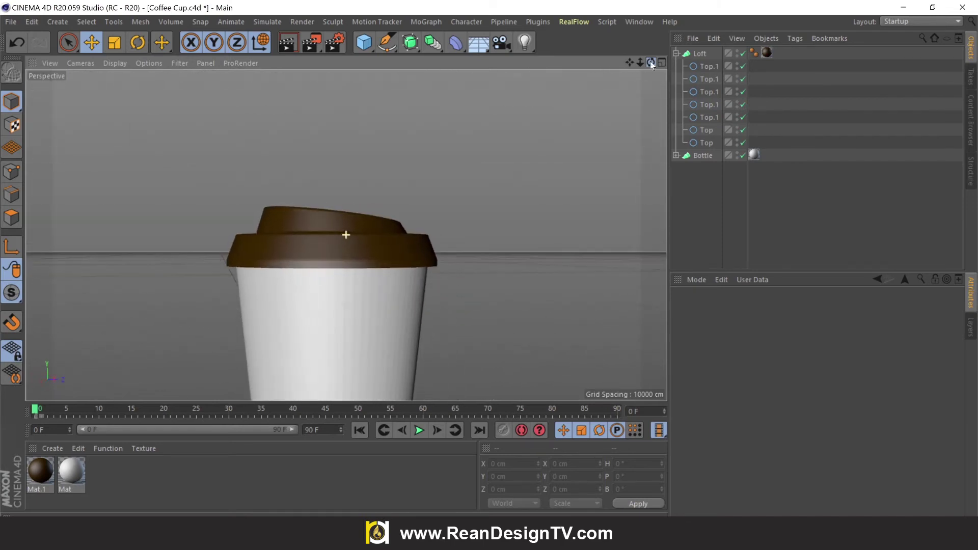
Paste a copy of the lowest Top circle as the Loft's last child and enlarge it slightly
click(703, 143)
scroll(510, 225, up, 2)
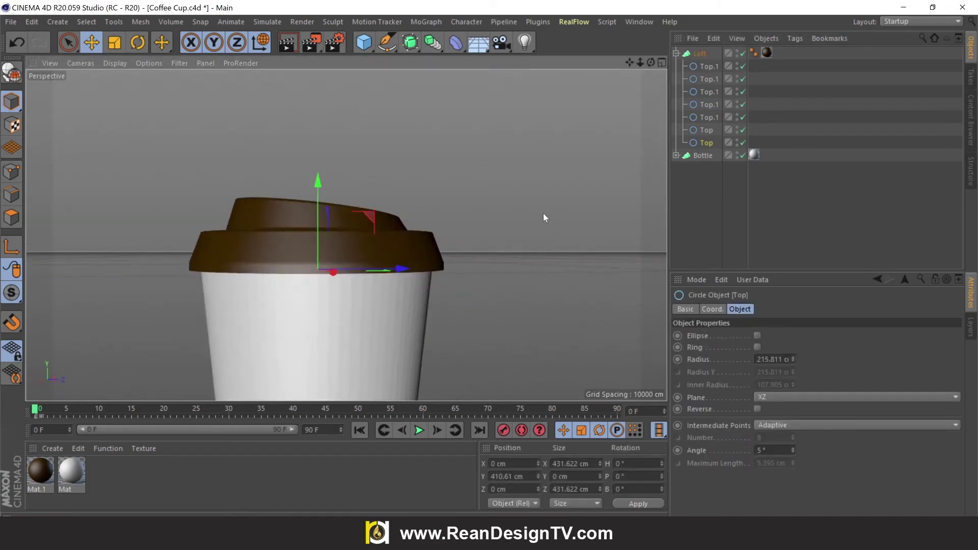
key(ctrl+c)
key(ctrl+v)
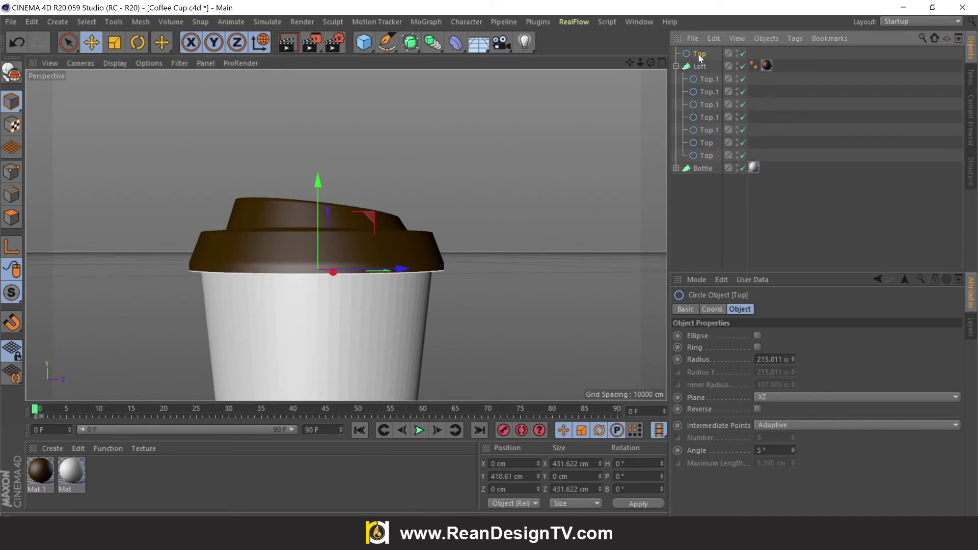
drag(705, 160, 705, 162)
drag(318, 188, 318, 194)
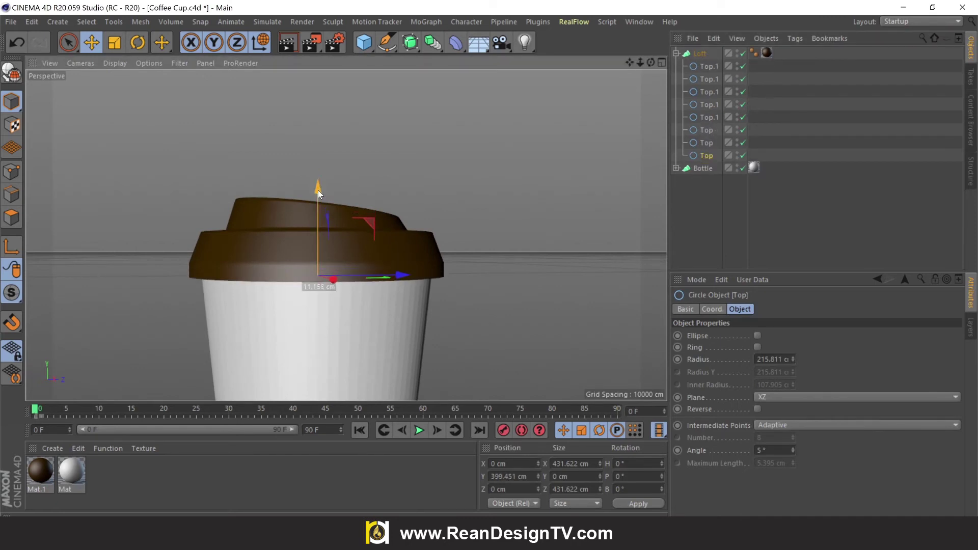
drag(318, 191, 319, 178)
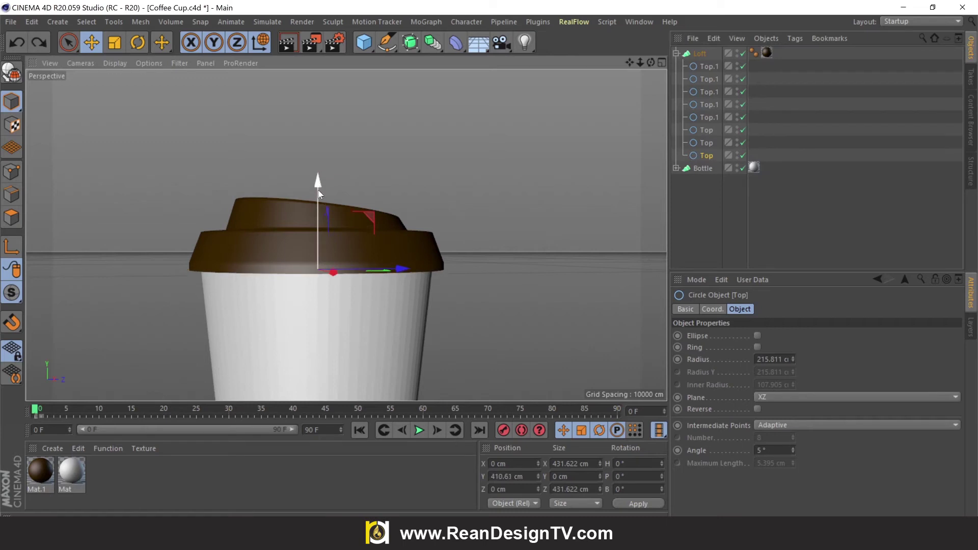
click(115, 42)
drag(556, 177, 502, 172)
Lower another Top circle in the lid loft a little
mouse_move(651, 62)
mouse_down()
mouse_move(632, 92)
mouse_move(641, 71)
mouse_up()
click(710, 143)
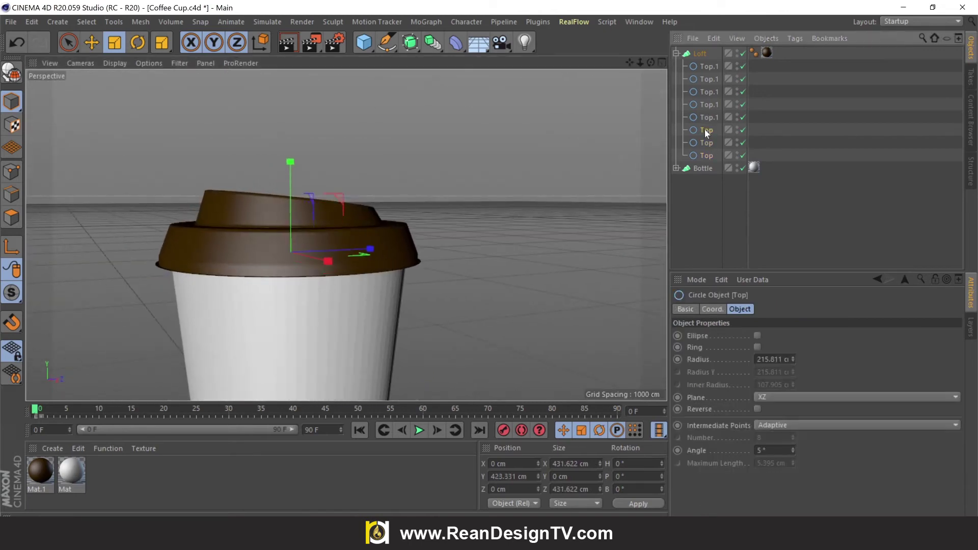
click(92, 43)
drag(291, 162, 292, 170)
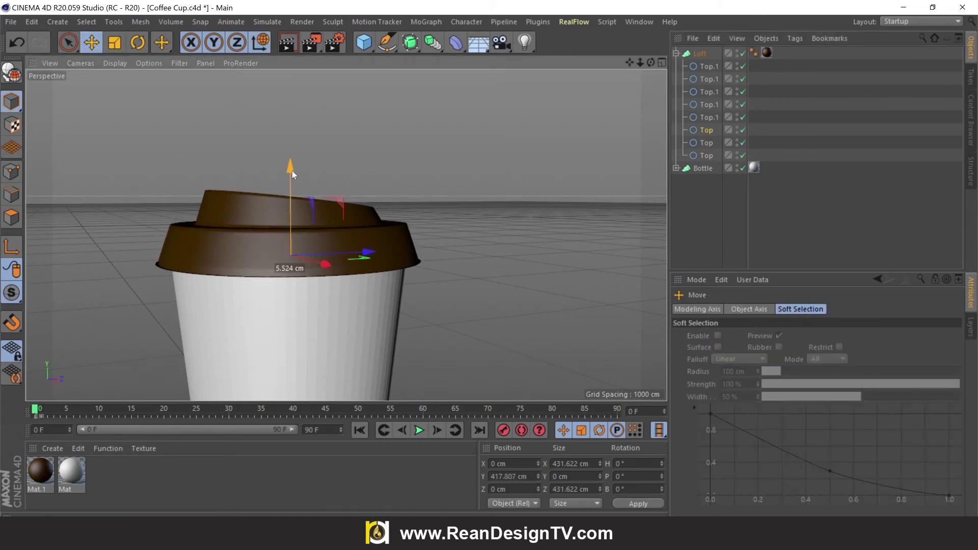
Add a fourth Top circle last in the Loft, lowered slightly to Y 396.372 cm
click(705, 155)
key(ctrl+c)
key(ctrl+v)
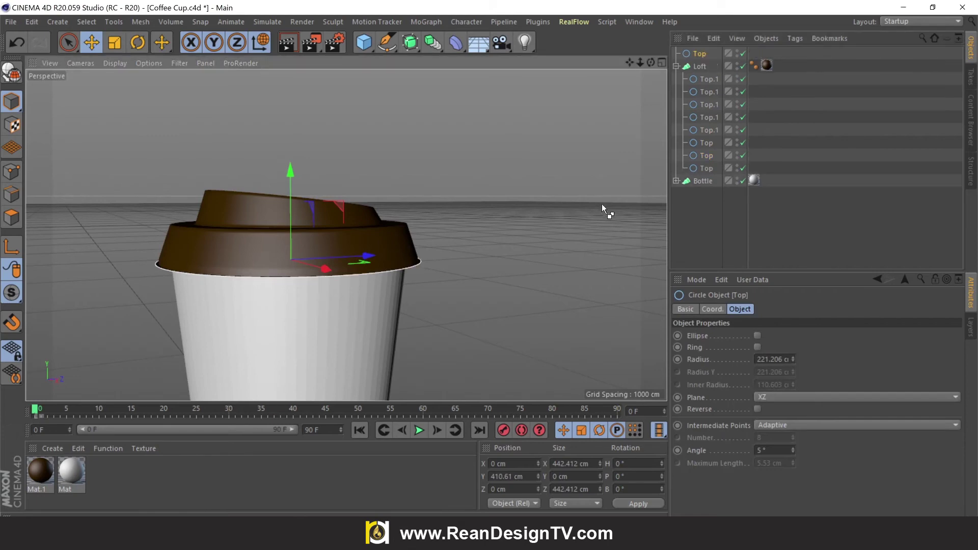
drag(706, 59, 703, 174)
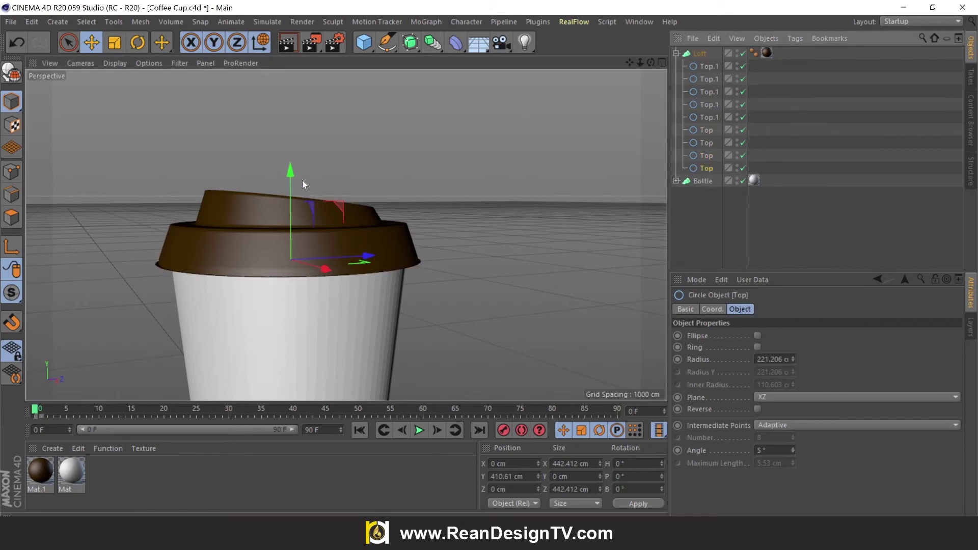
drag(296, 174, 297, 181)
scroll(319, 255, down, 3)
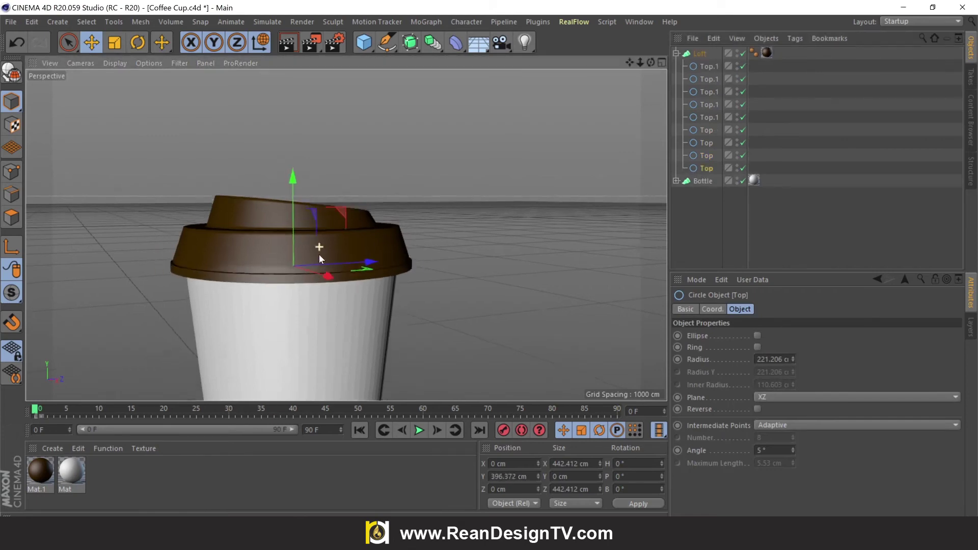
scroll(316, 327, down, 2)
Inspect the lengthened lid skirt from several angles and reselect the lid Loft
click(630, 76)
alt+drag(630, 75, 470, 285)
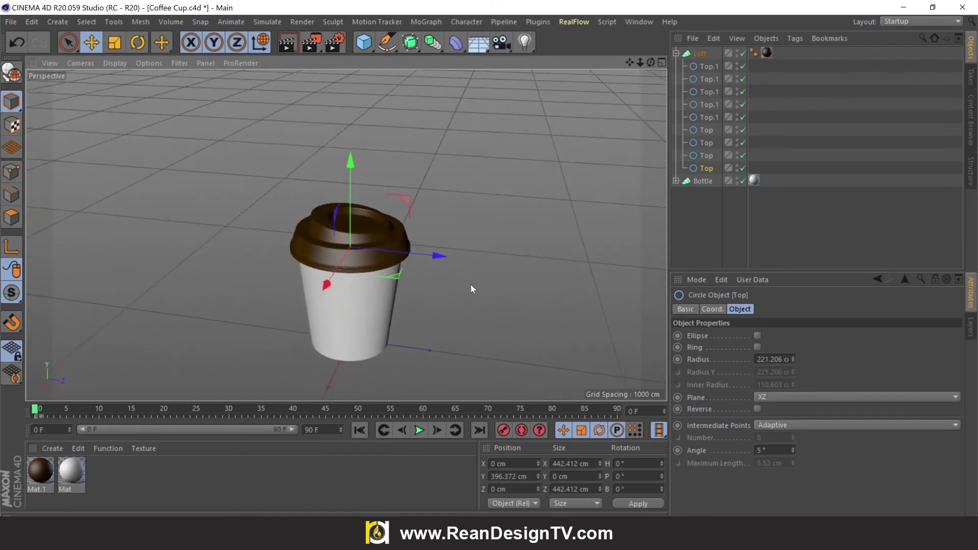
scroll(380, 307, up, 3)
alt+drag(631, 73, 345, 234)
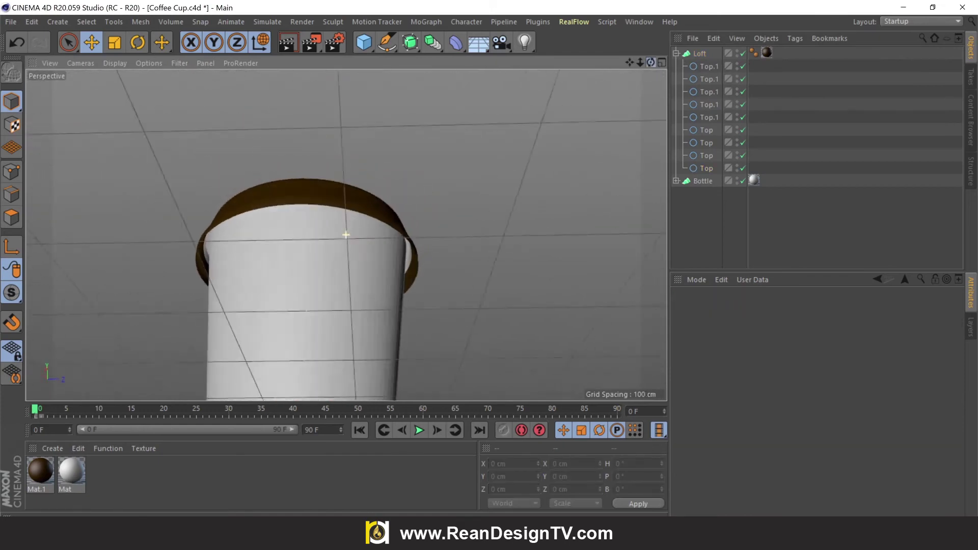
scroll(346, 235, up, 3)
key(ctrl+shift+z)
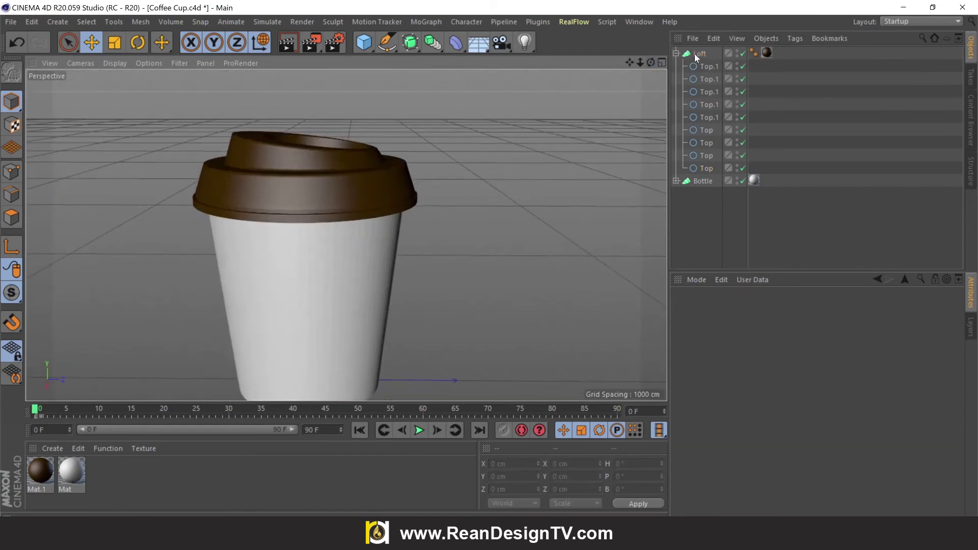
click(698, 53)
Nudge the lid Loft slightly upward on the cup
alt+drag(420, 230, 293, 305)
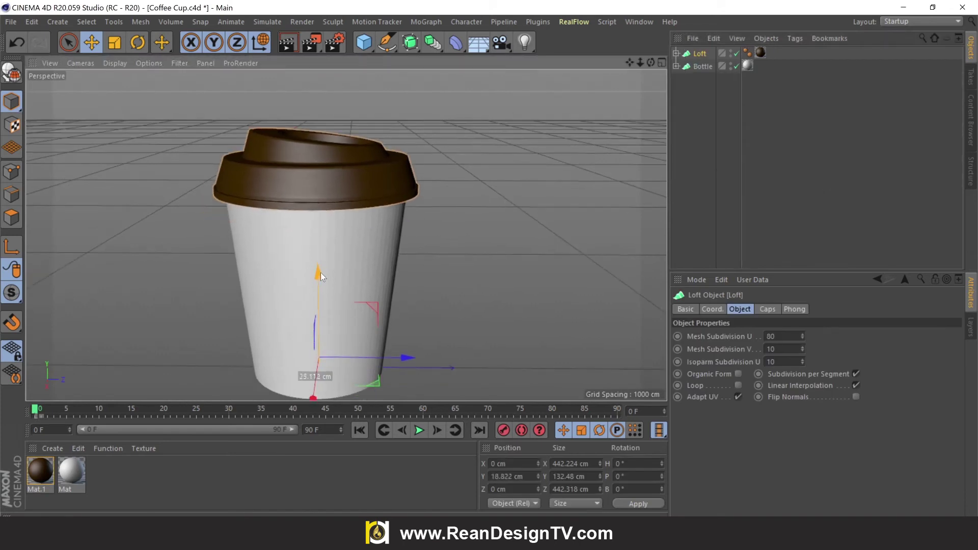
drag(320, 273, 324, 277)
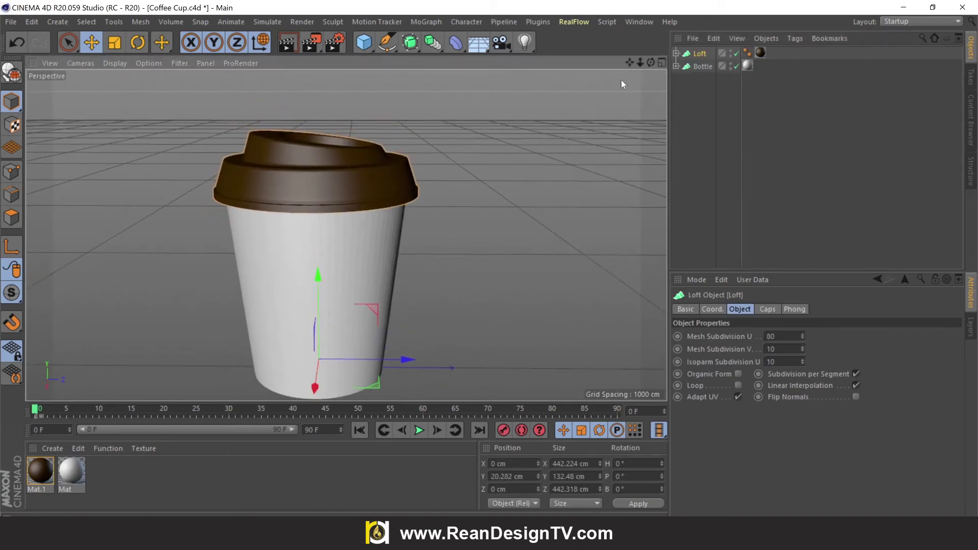
drag(651, 62, 650, 30)
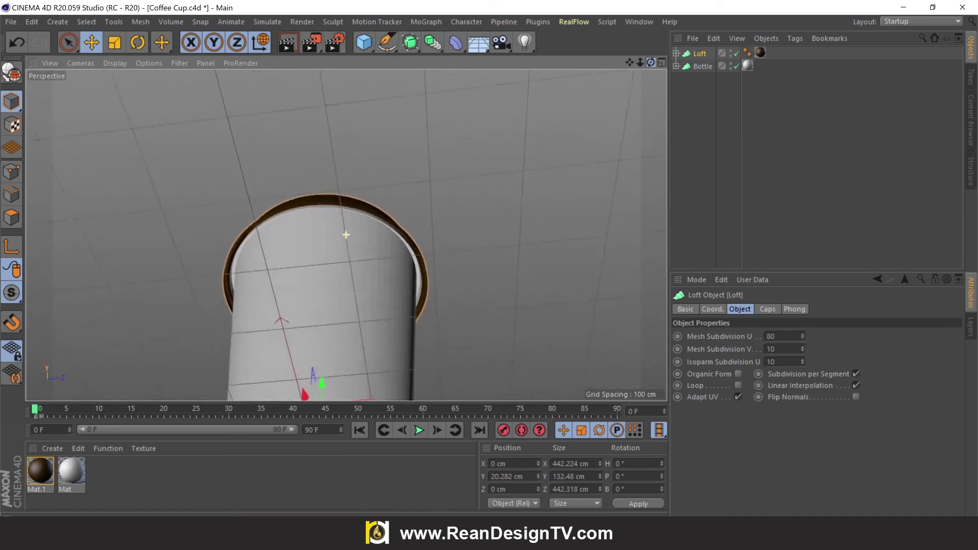
drag(651, 62, 113, 56)
Scale the lid down slightly, undoing an oversized enlargement first
click(115, 42)
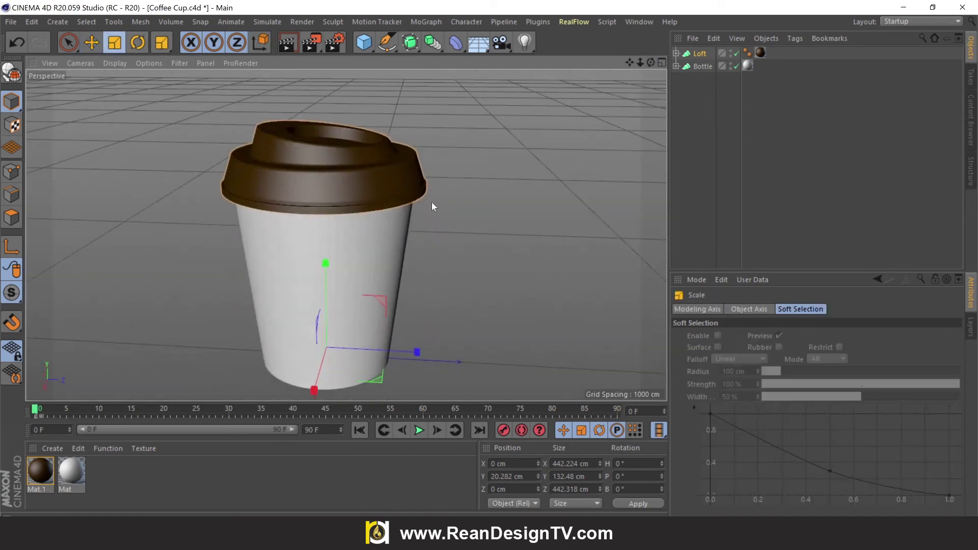
drag(431, 201, 553, 283)
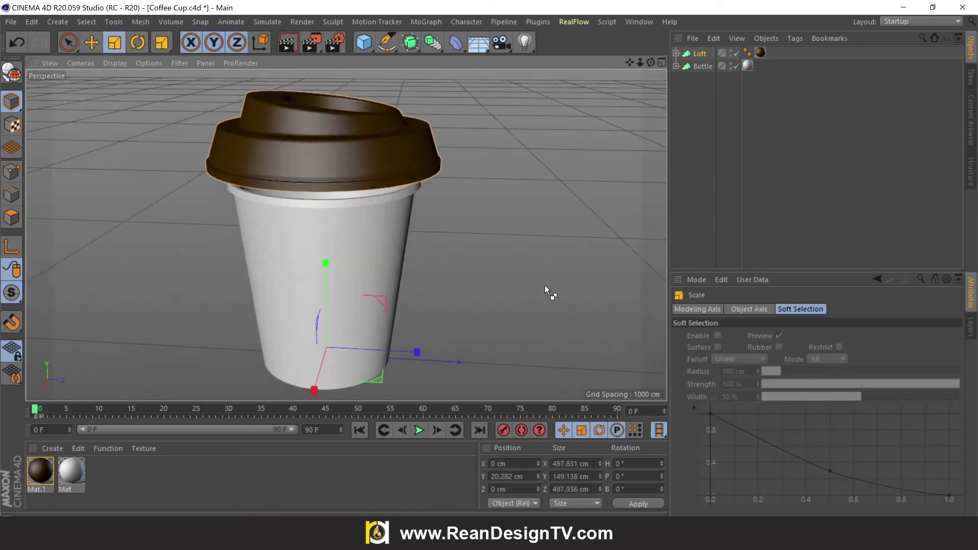
key(ctrl+z)
drag(577, 230, 565, 224)
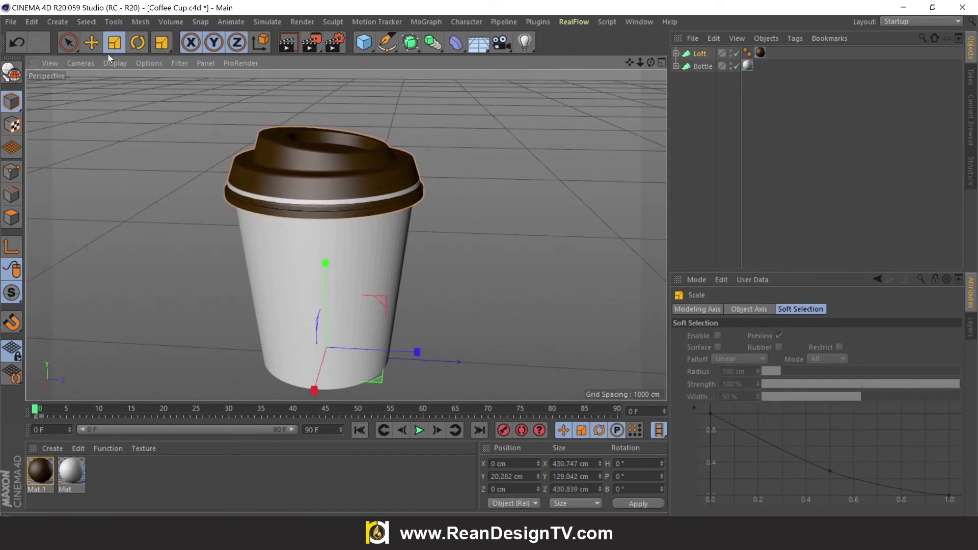
Raise the lid to Y 28.25 cm so it seats on the cup rim, checking from several angles
click(92, 43)
drag(326, 264, 326, 256)
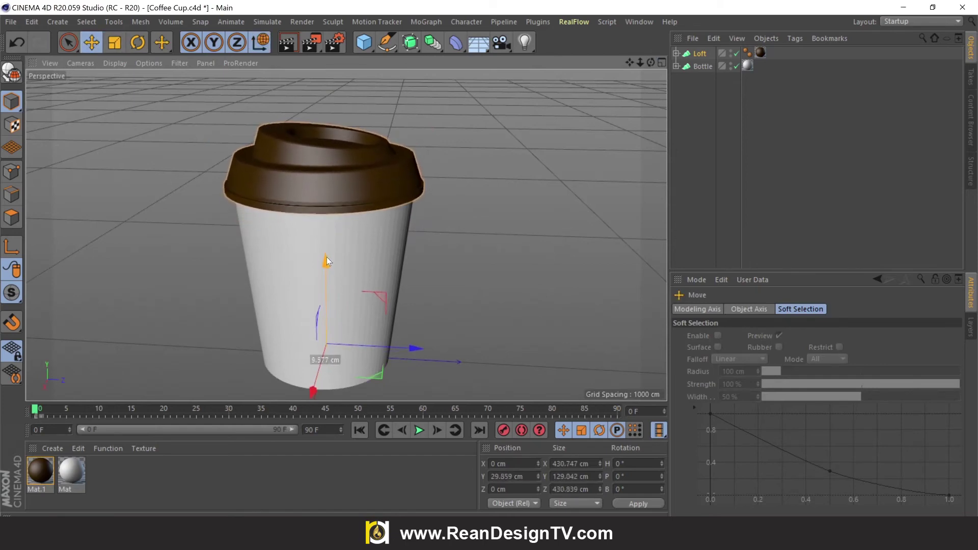
scroll(536, 219, down, 3)
drag(652, 61, 652, 60)
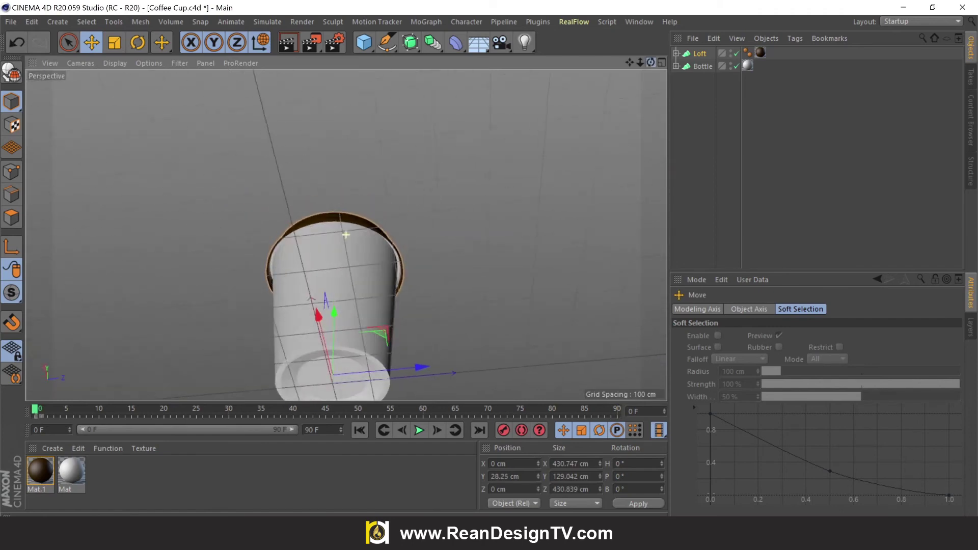
mouse_move(346, 235)
alt+mouse_down()
mouse_move(646, 60)
mouse_move(535, 73)
alt+mouse_up()
scroll(345, 235, up, 5)
scroll(573, 112, down, 3)
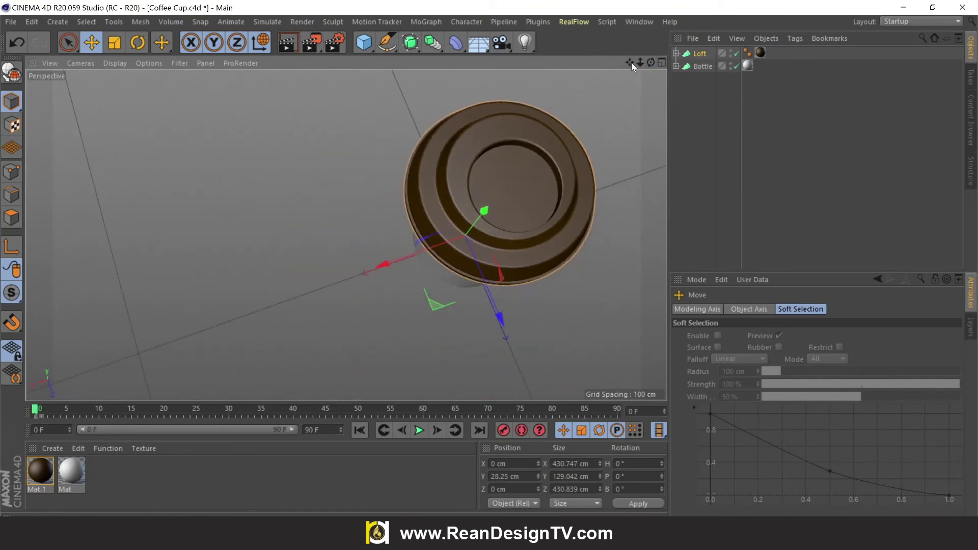
drag(631, 62, 707, 66)
alt+drag(345, 244, 346, 240)
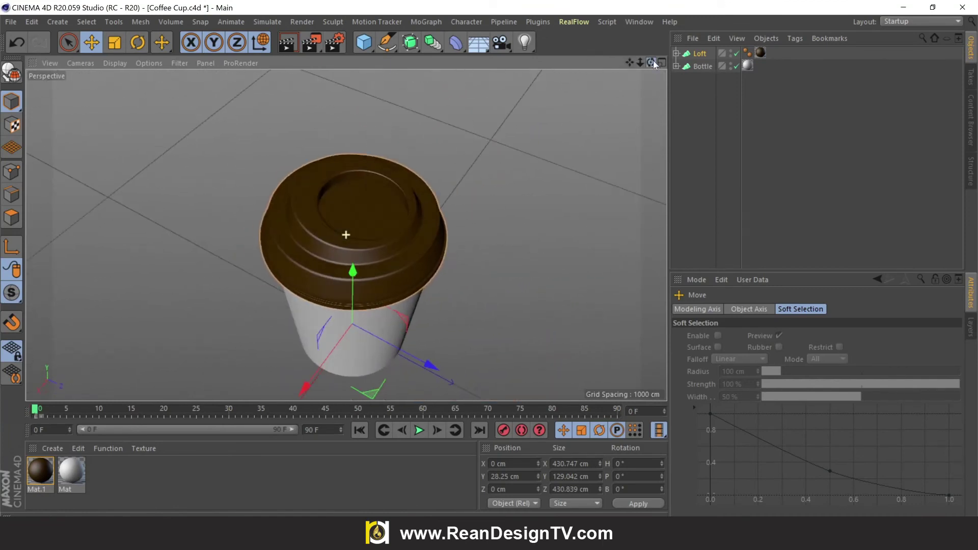
scroll(569, 170, down, 3)
scroll(624, 63, up, 2)
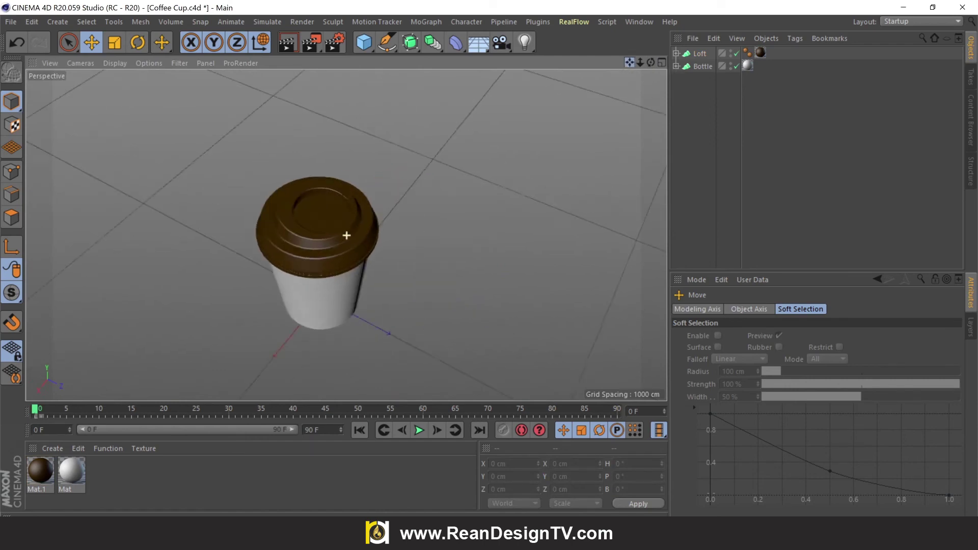
drag(650, 63, 650, 31)
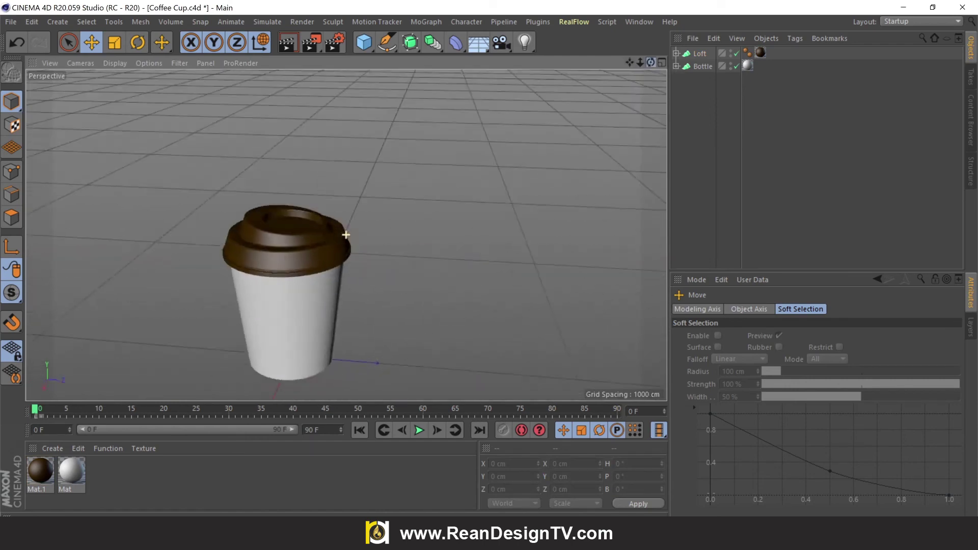
Add a Cube, move it up onto the lid, and flatten its depth and height
scroll(284, 218, up, 3)
scroll(284, 218, down, 1)
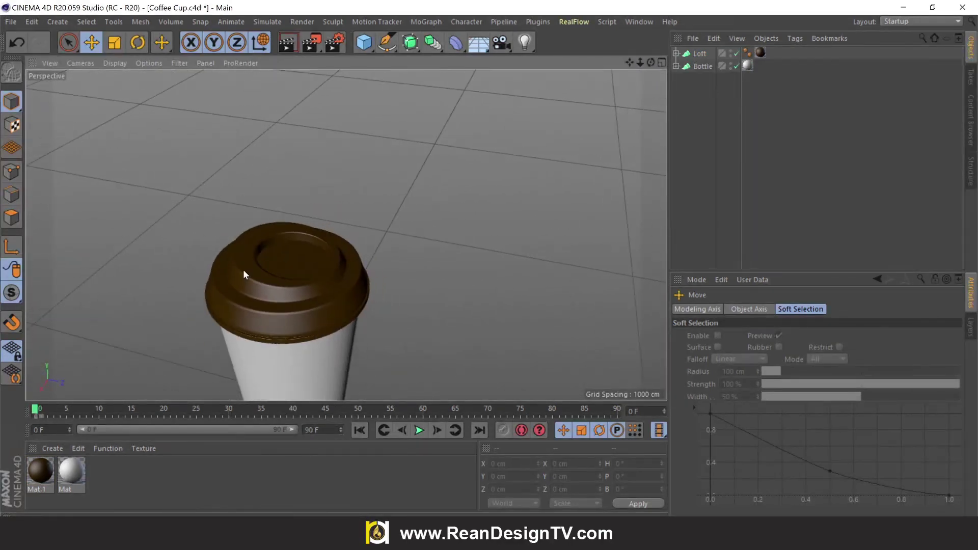
drag(364, 42, 462, 62)
click(462, 62)
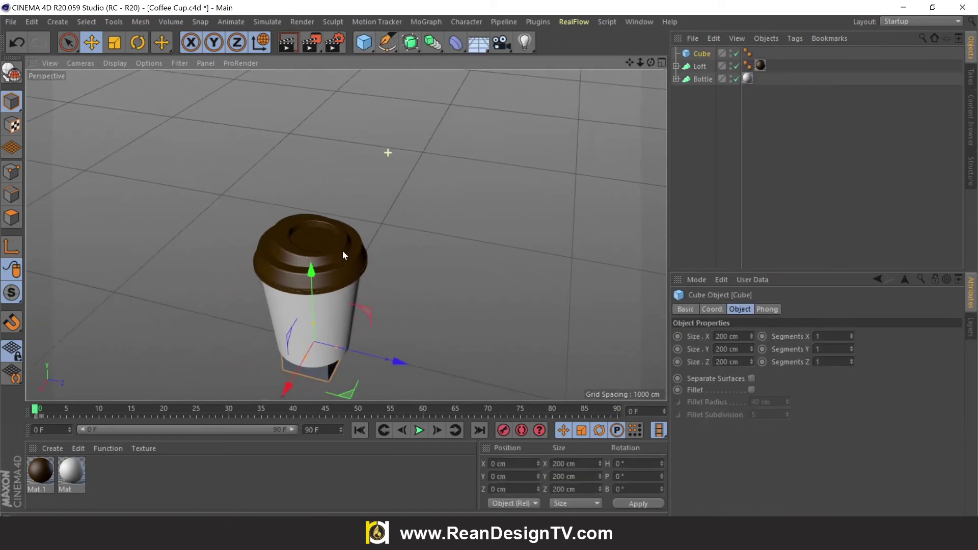
drag(313, 276, 344, 173)
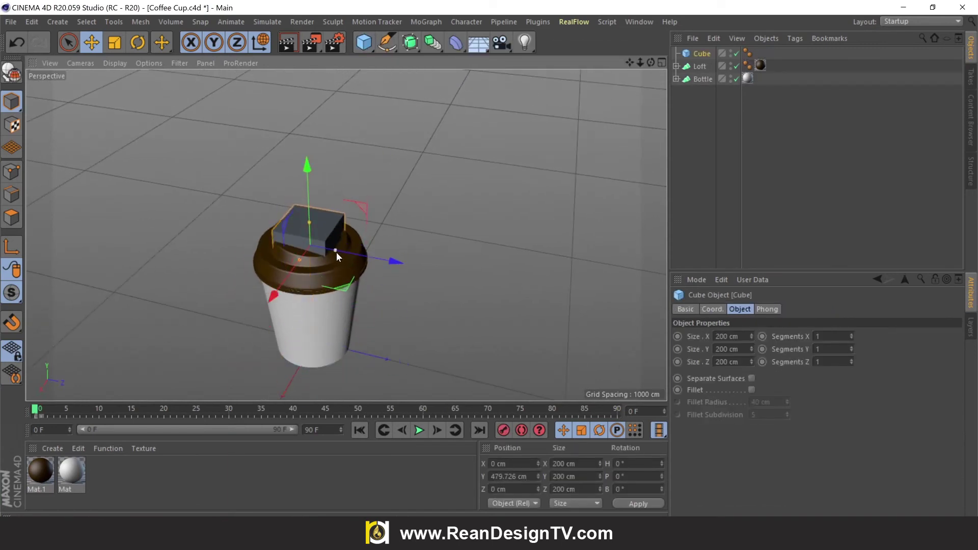
drag(337, 249, 317, 246)
scroll(317, 246, up, 1)
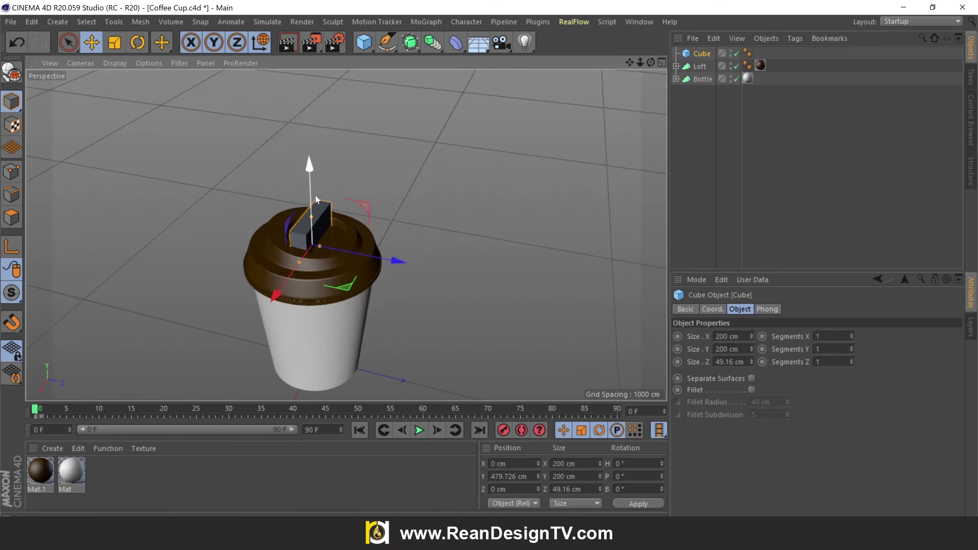
drag(309, 168, 310, 115)
mouse_move(312, 153)
mouse_down()
mouse_move(315, 194)
mouse_move(302, 208)
mouse_up()
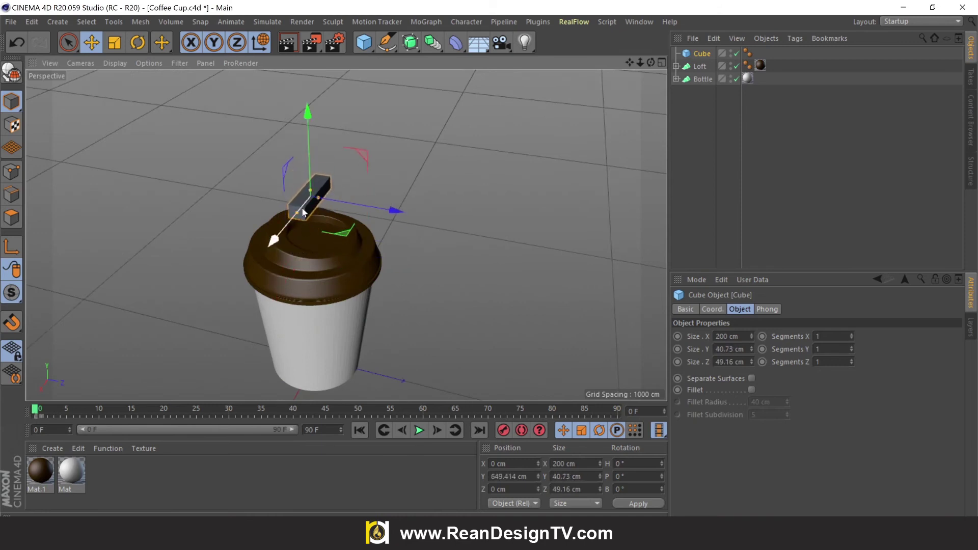
Resize the cube into a thin 74.282 × 40.73 × 25.323 cm bar near the lid's edge
scroll(299, 197, up, 3)
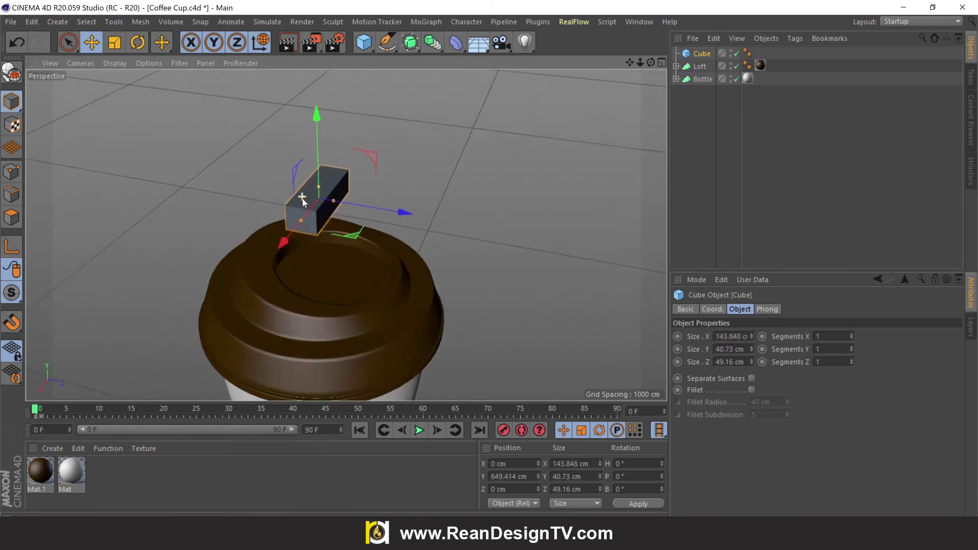
scroll(301, 207, up, 2)
drag(300, 218, 337, 190)
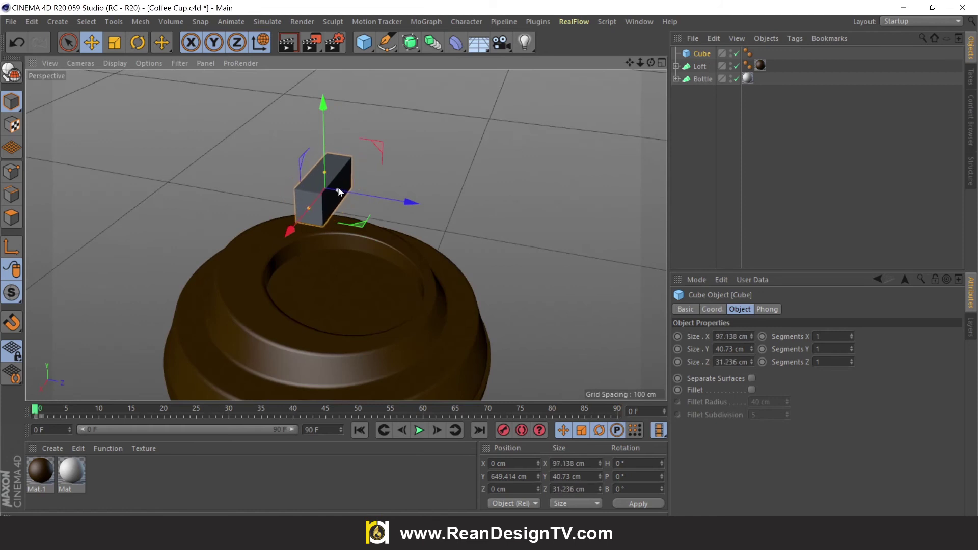
drag(323, 102, 332, 197)
drag(418, 283, 339, 284)
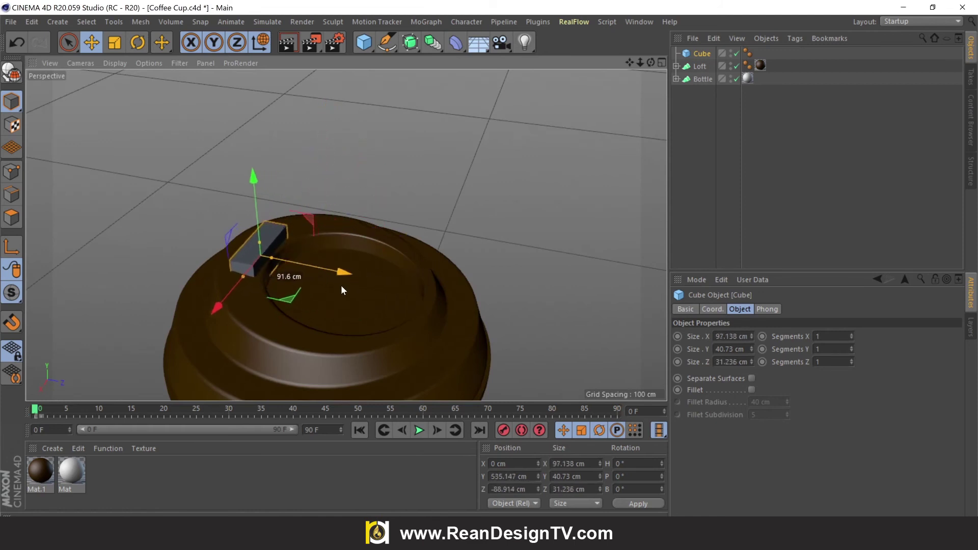
alt+drag(602, 123, 489, 222)
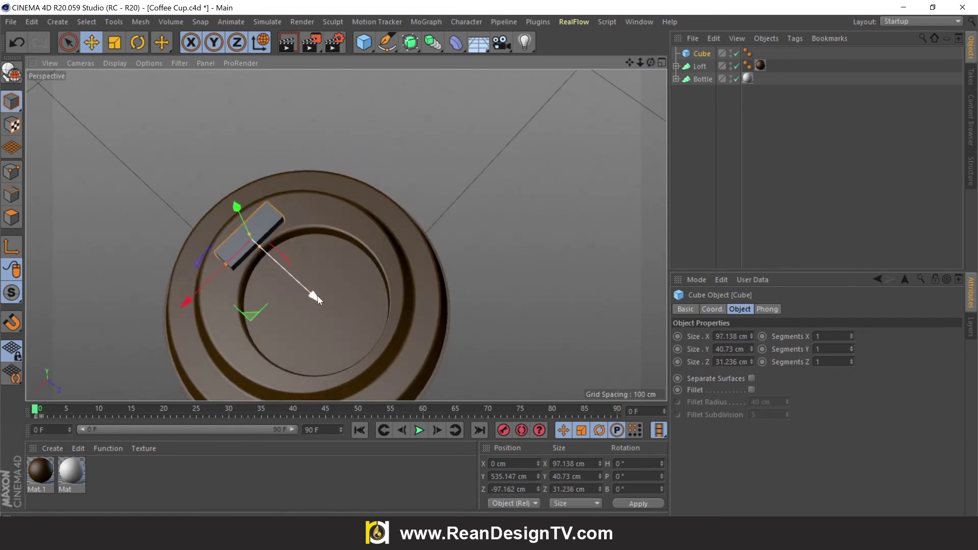
drag(317, 296, 315, 294)
scroll(240, 249, up, 2)
scroll(224, 260, up, 2)
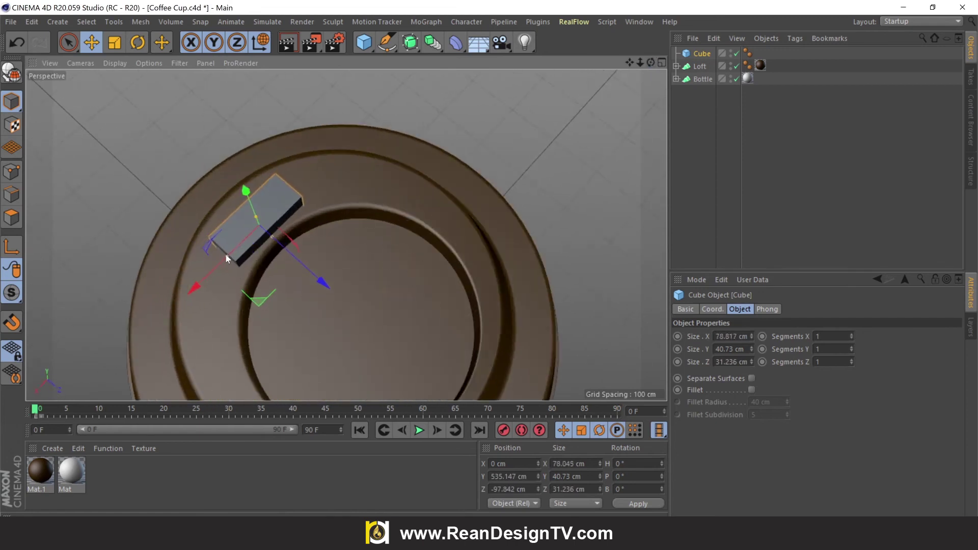
drag(218, 263, 227, 252)
drag(321, 280, 267, 233)
Make the cube editable and show wireframe lines over the shaded view
key(c)
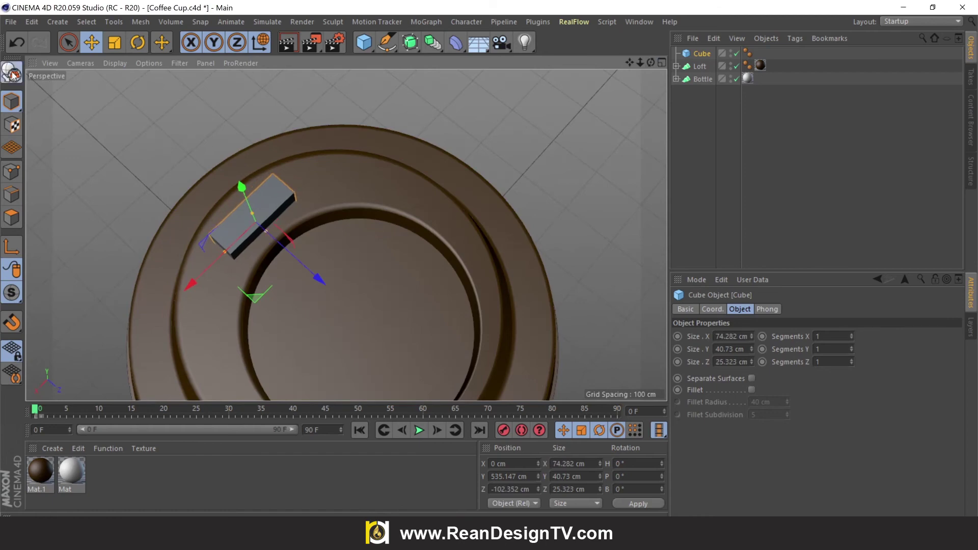
click(112, 63)
click(164, 94)
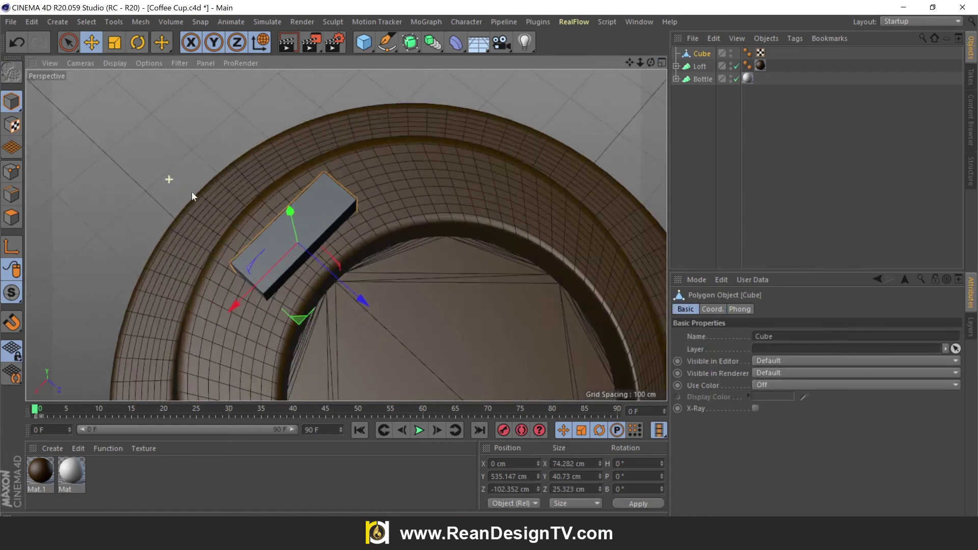
scroll(191, 192, up, 3)
drag(652, 63, 651, 64)
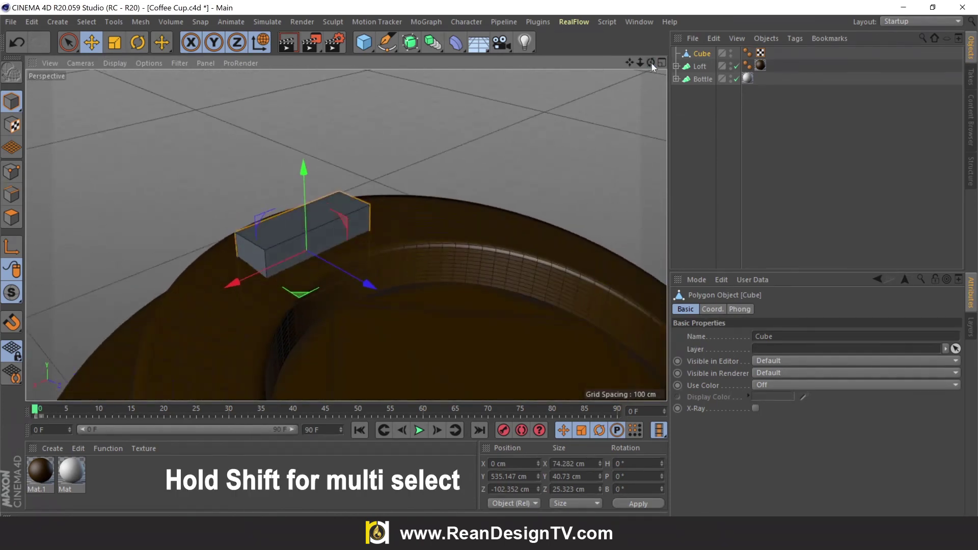
Select the cube's four vertical edges in Edge mode
click(11, 194)
click(254, 262)
shift+click(238, 244)
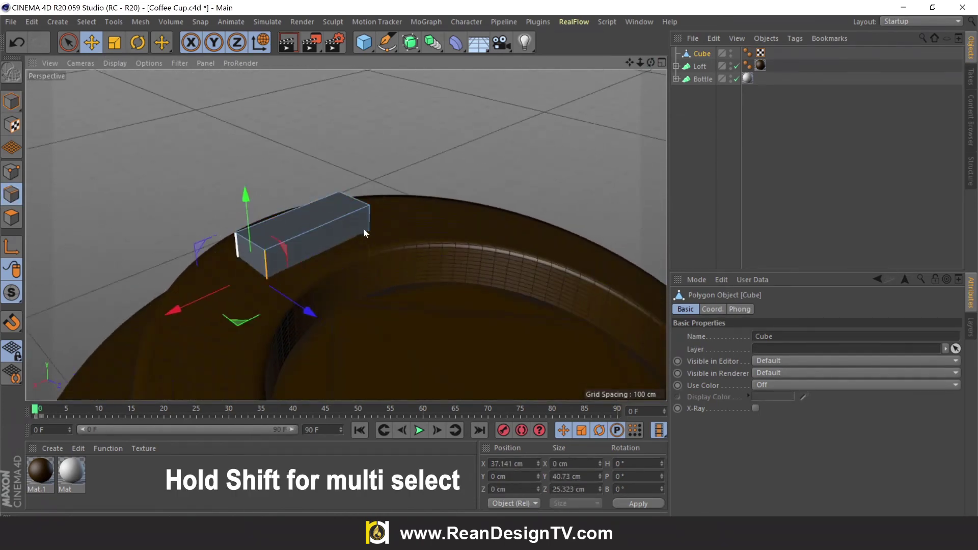
shift+click(369, 227)
shift+click(339, 209)
drag(651, 62, 651, 64)
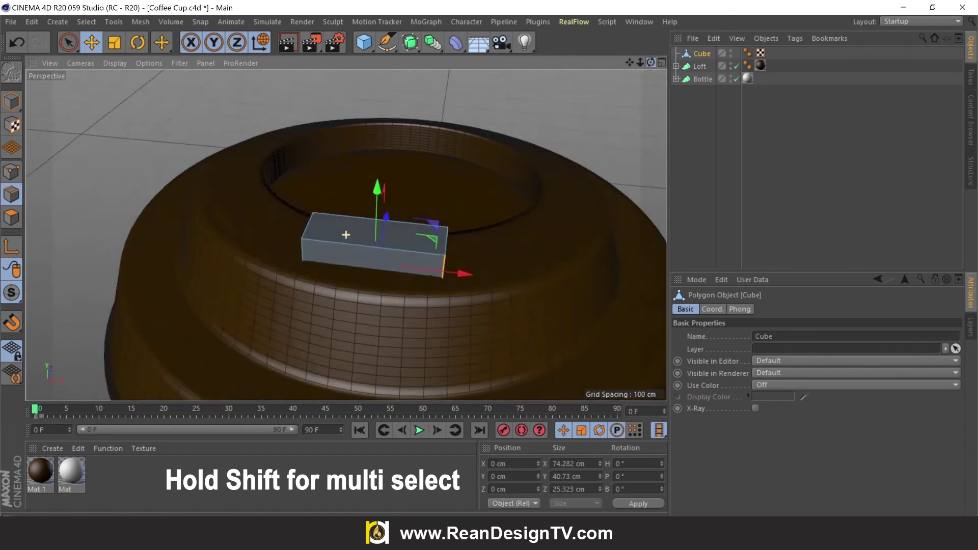
Bevel the selected edges with a 12 cm offset and 14 subdivisions
right_click(258, 237)
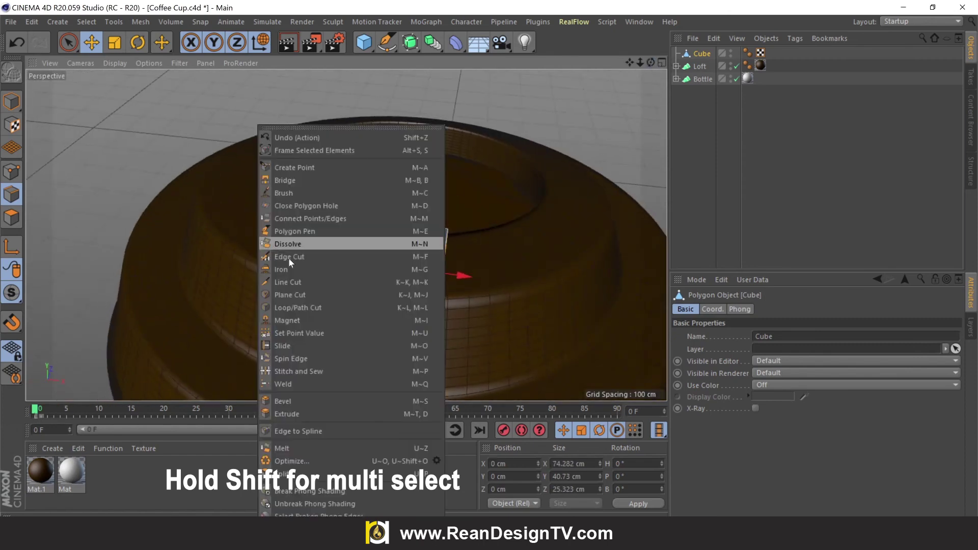
click(295, 399)
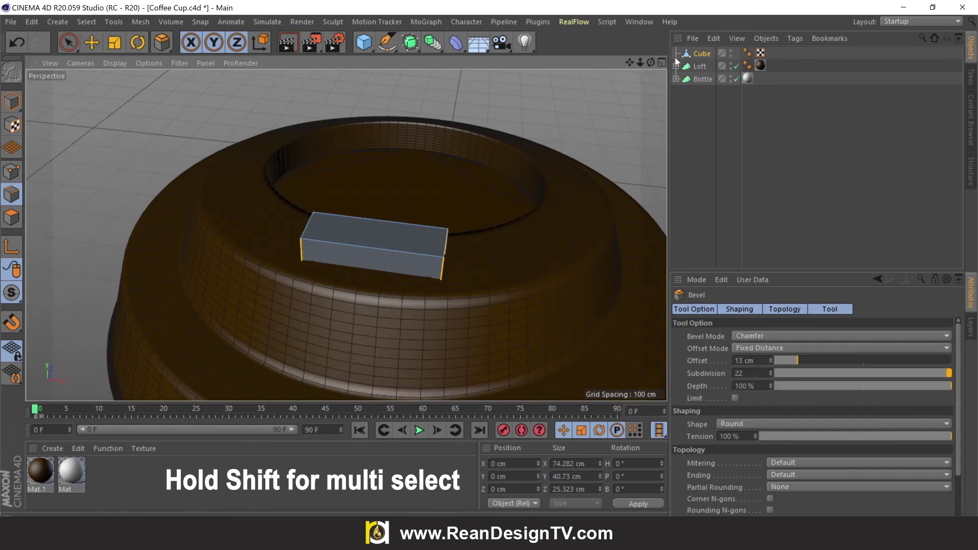
drag(651, 62, 651, 63)
drag(365, 311, 360, 311)
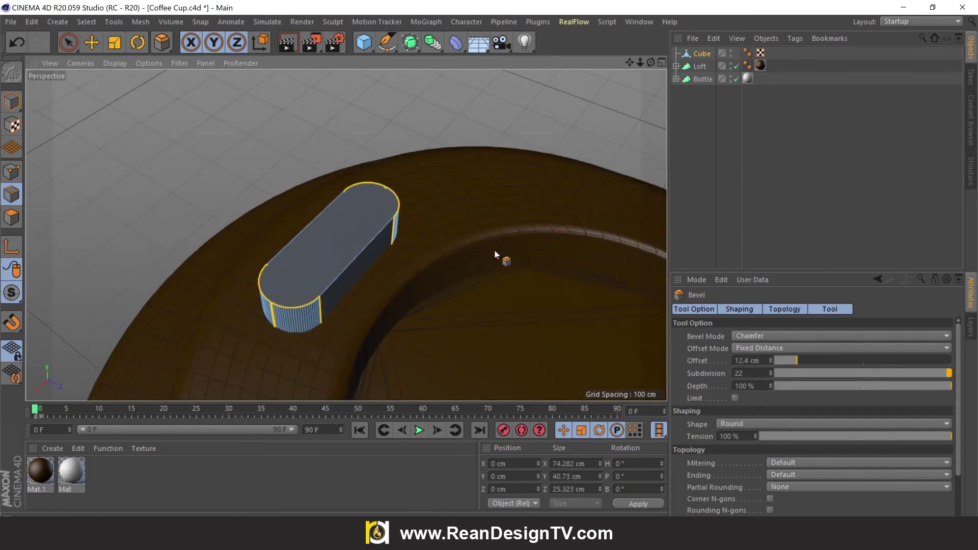
drag(797, 359, 797, 360)
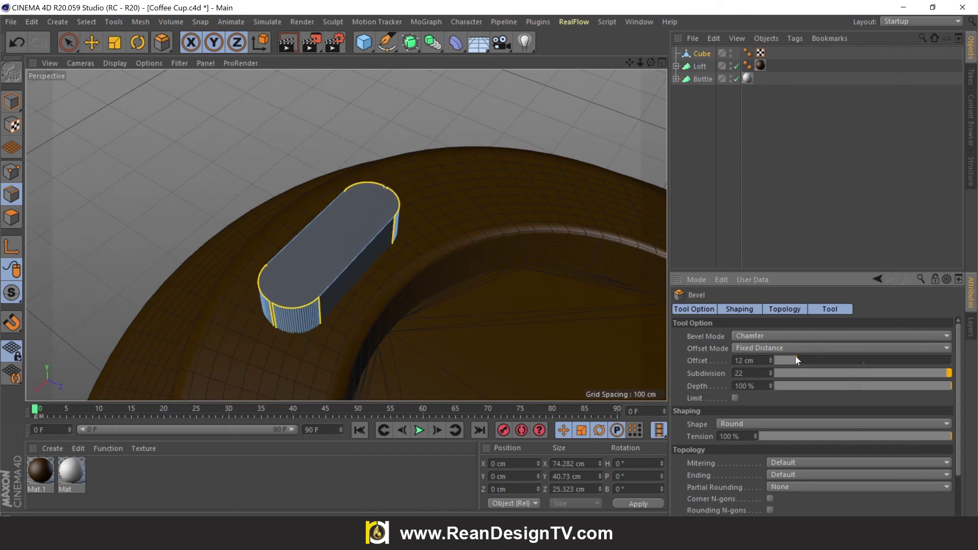
mouse_move(867, 373)
mouse_down()
mouse_move(829, 374)
mouse_move(869, 365)
mouse_move(899, 373)
mouse_up()
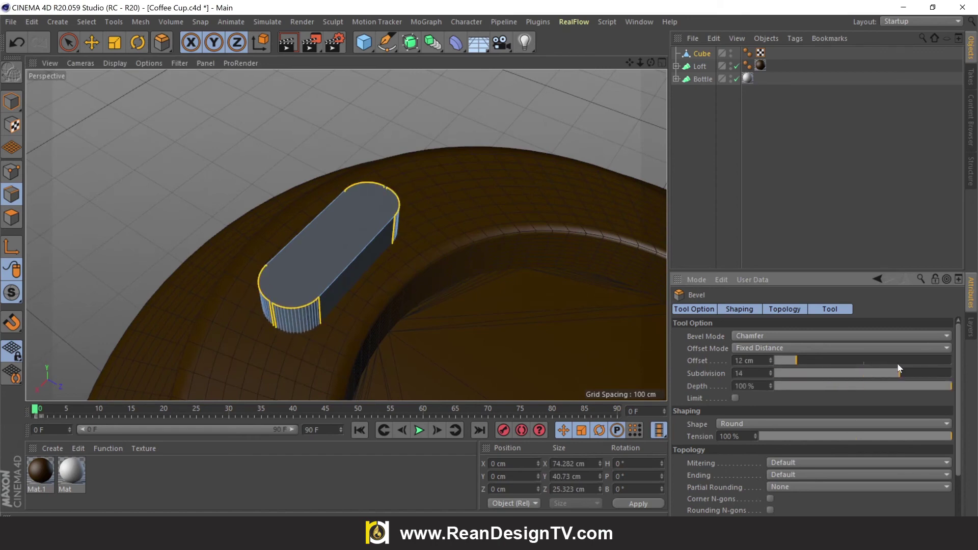
Delete the lid Loft's Phong tag and switch the display to Gouraud Shading
click(92, 42)
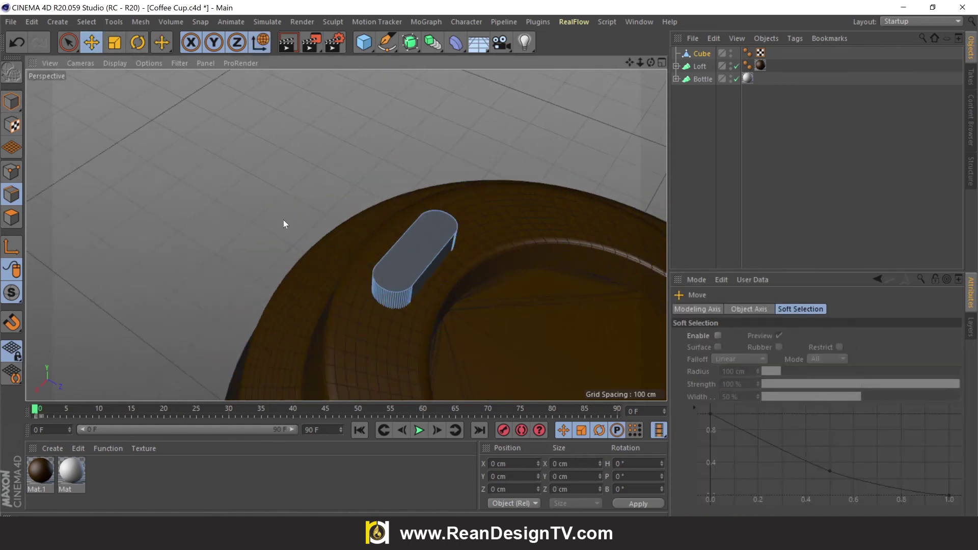
alt+drag(283, 219, 320, 264)
mouse_move(345, 229)
alt+mouse_down()
mouse_move(352, 219)
mouse_move(435, 234)
mouse_move(509, 317)
alt+mouse_up()
click(748, 65)
key(Delete)
click(116, 62)
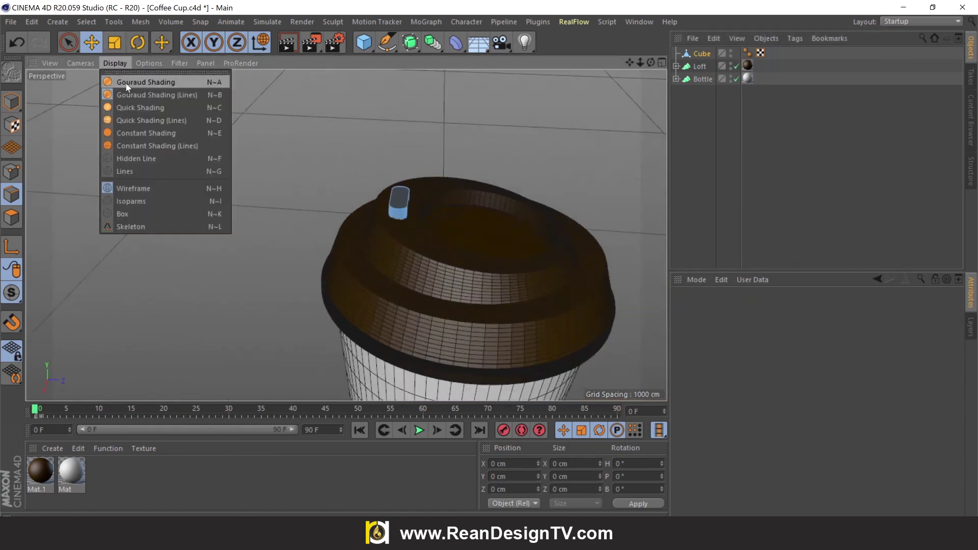
Add a Boole object from the Array/Boole generator palette
mouse_move(418, 186)
alt+mouse_down()
mouse_move(642, 99)
mouse_move(349, 234)
mouse_move(412, 150)
alt+mouse_up()
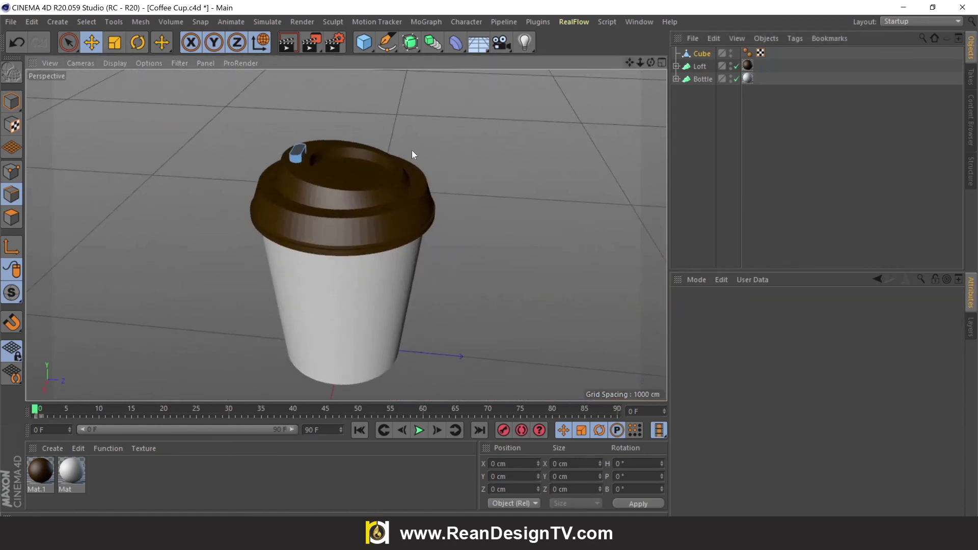
scroll(411, 150, up, 5)
mouse_move(651, 63)
mouse_down()
mouse_move(346, 234)
mouse_move(647, 62)
mouse_up()
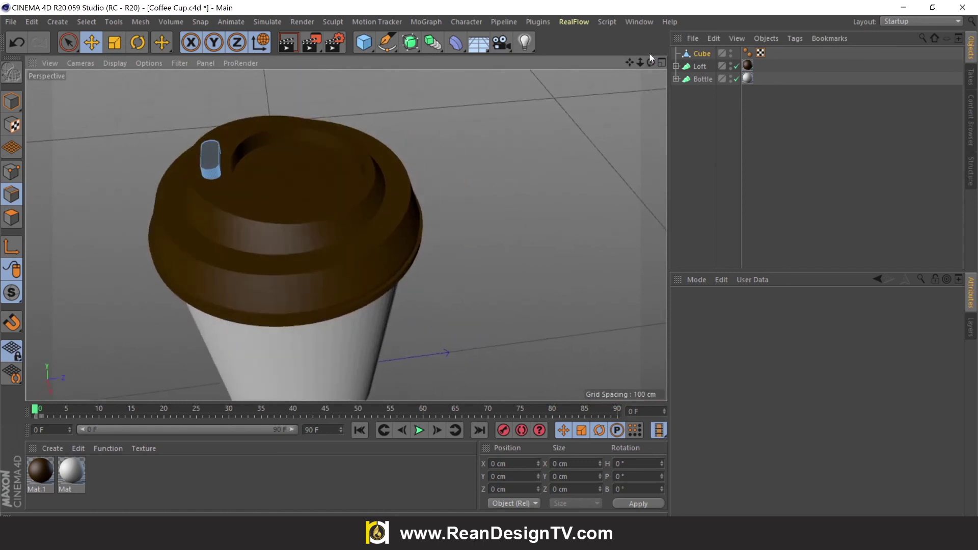
click(411, 49)
click(433, 43)
click(666, 59)
Place the lid Loft and the Cube under the Boole and turn off wireframe lines
click(699, 67)
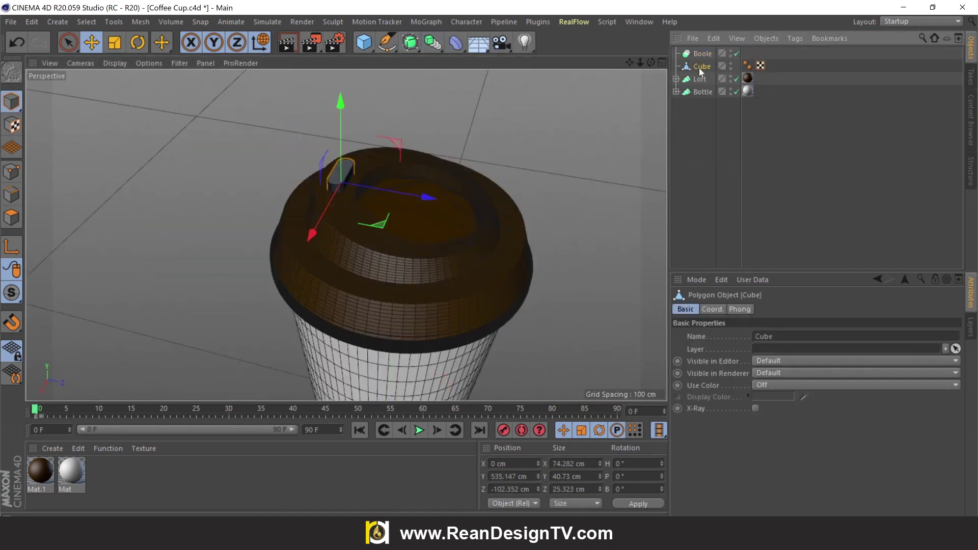
drag(695, 53, 704, 80)
click(697, 78)
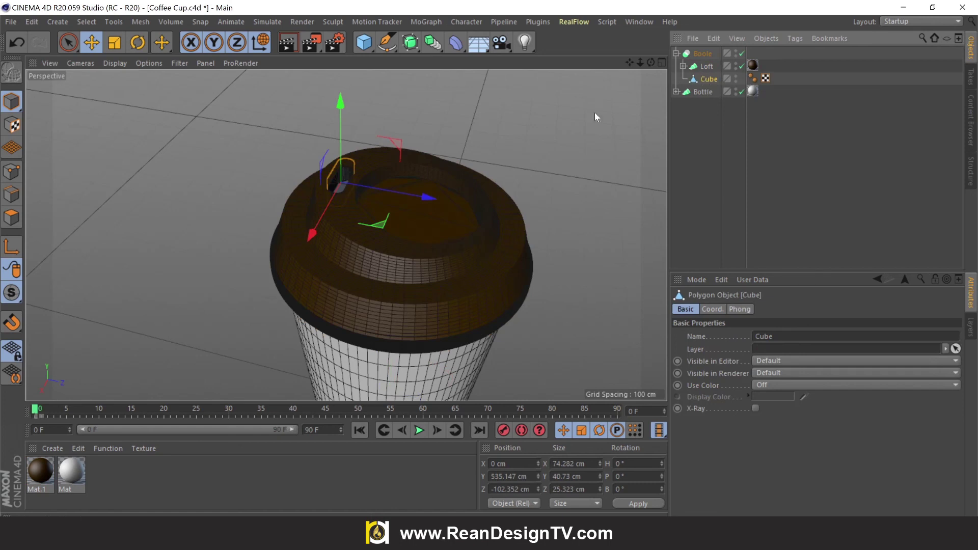
click(524, 130)
scroll(332, 163, up, 3)
scroll(394, 181, up, 3)
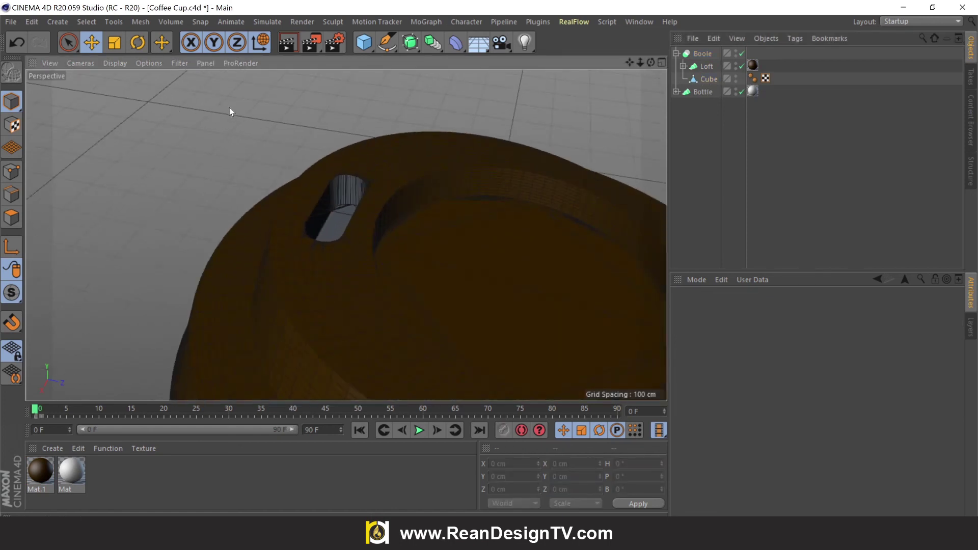
click(115, 63)
click(134, 76)
scroll(571, 167, down, 5)
scroll(457, 173, up, 5)
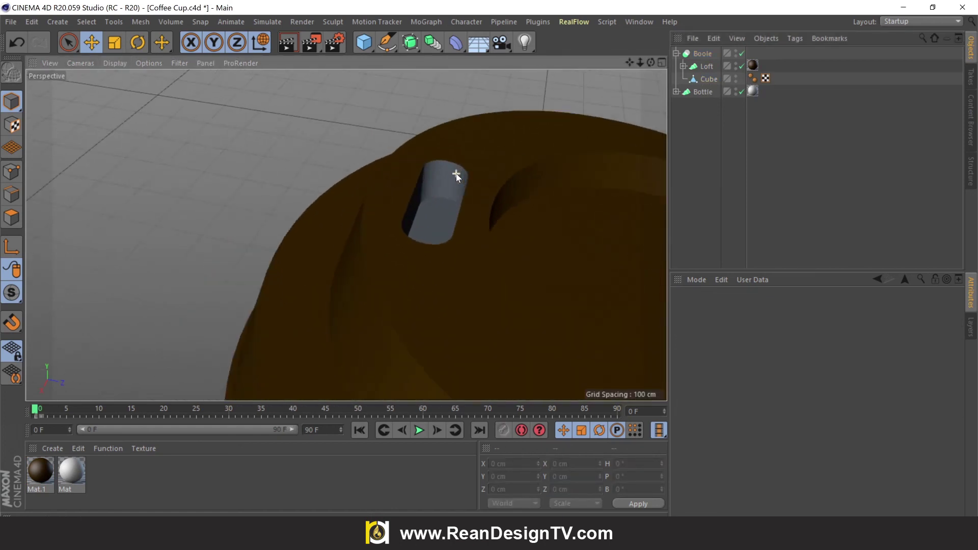
Set the Boole's Boolean Type to A without B and check the cut drink slot
click(456, 173)
mouse_move(473, 185)
alt+mouse_down()
mouse_move(345, 234)
mouse_move(557, 166)
alt+mouse_up()
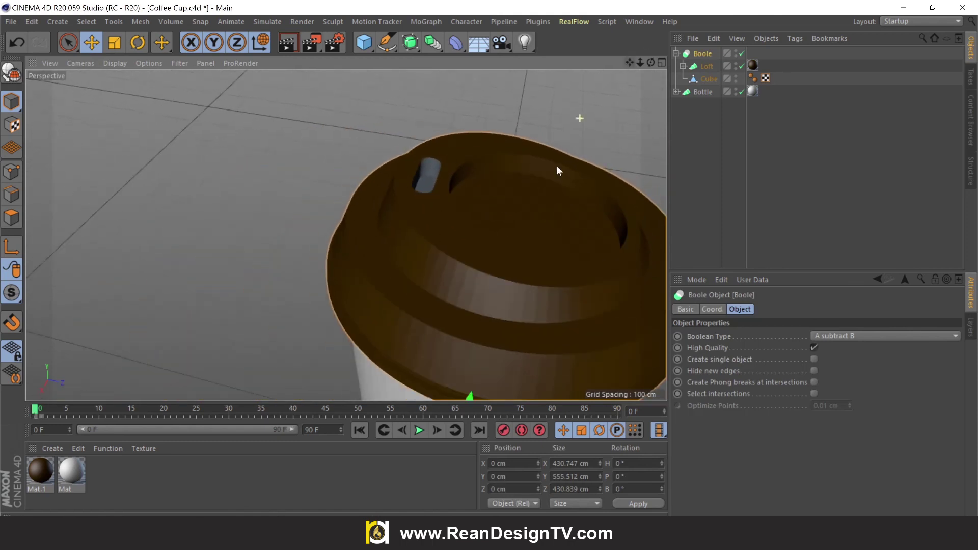
drag(651, 62, 651, 102)
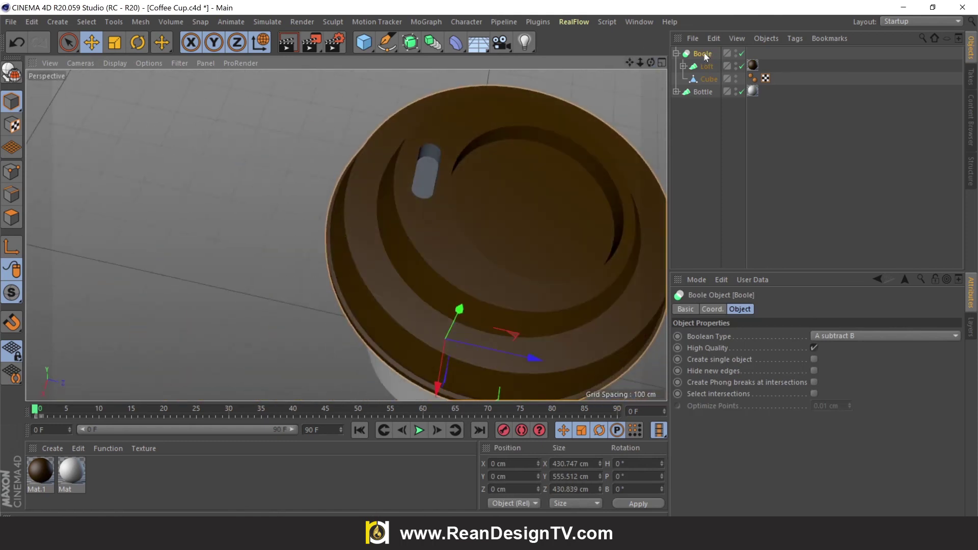
click(851, 338)
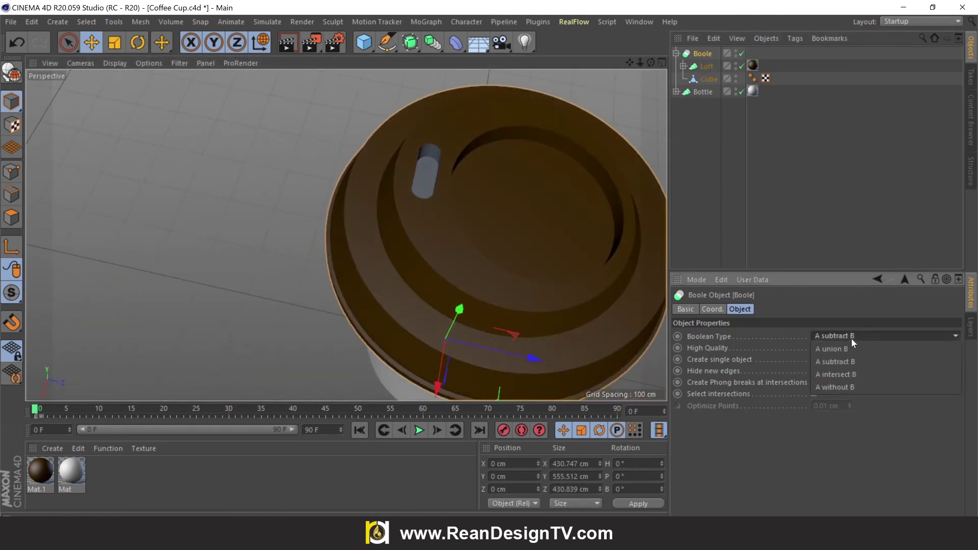
click(846, 384)
drag(651, 62, 651, 26)
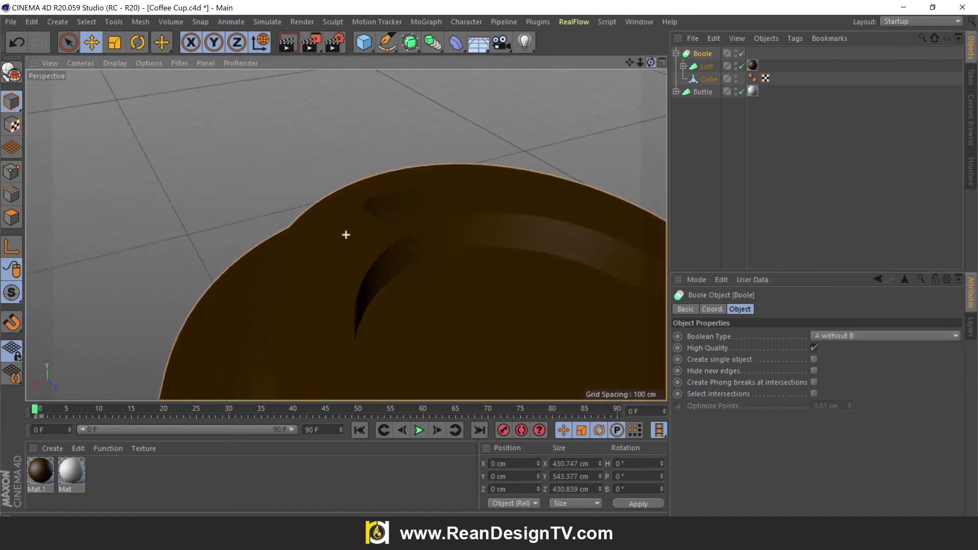
scroll(609, 94, down, 5)
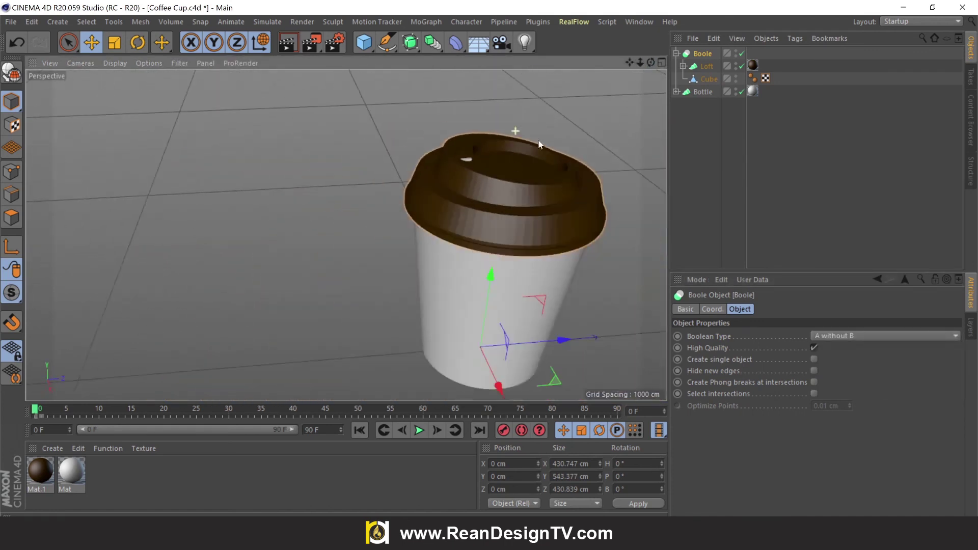
click(615, 183)
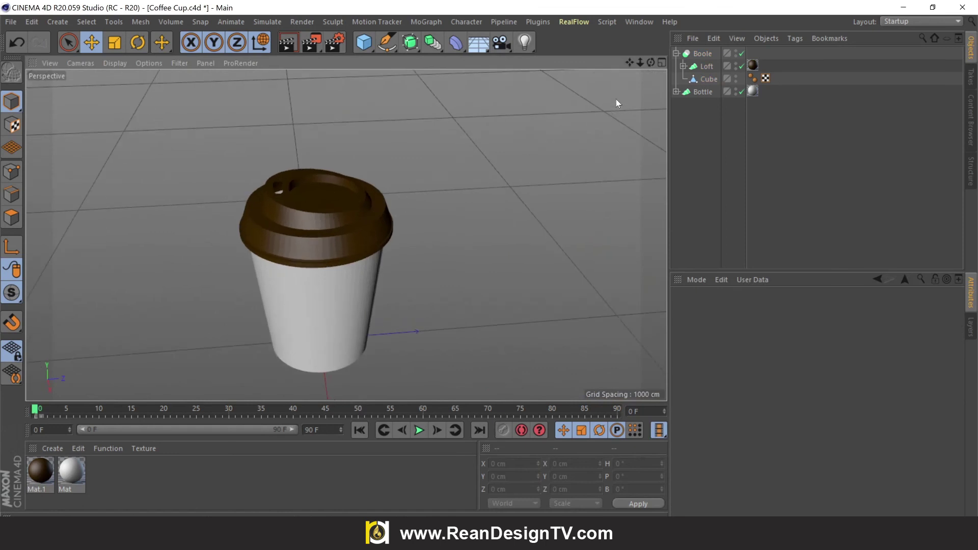
Try tilting the model about -41° with the Rotate tool, then undo it
mouse_move(651, 62)
mouse_down()
mouse_move(651, 30)
mouse_move(651, 92)
mouse_up()
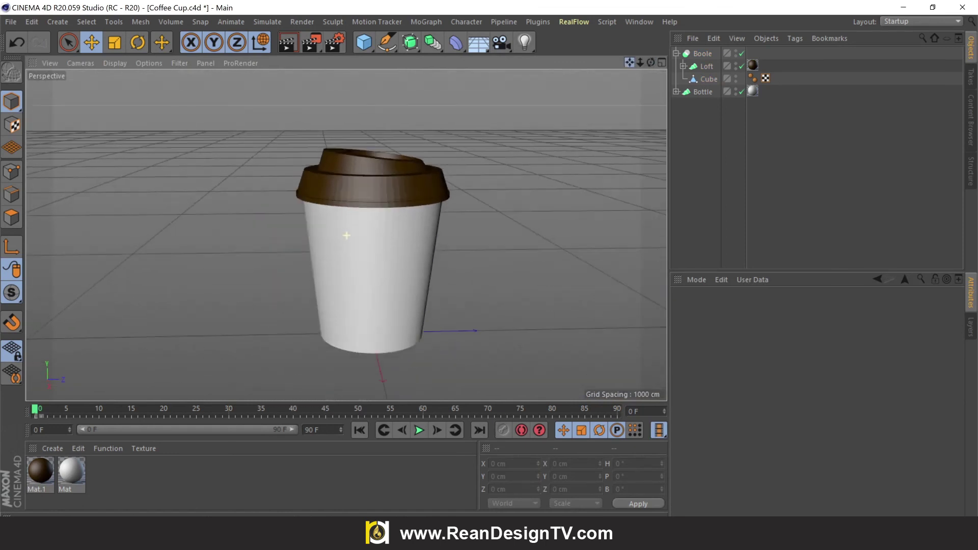
click(399, 175)
key(r)
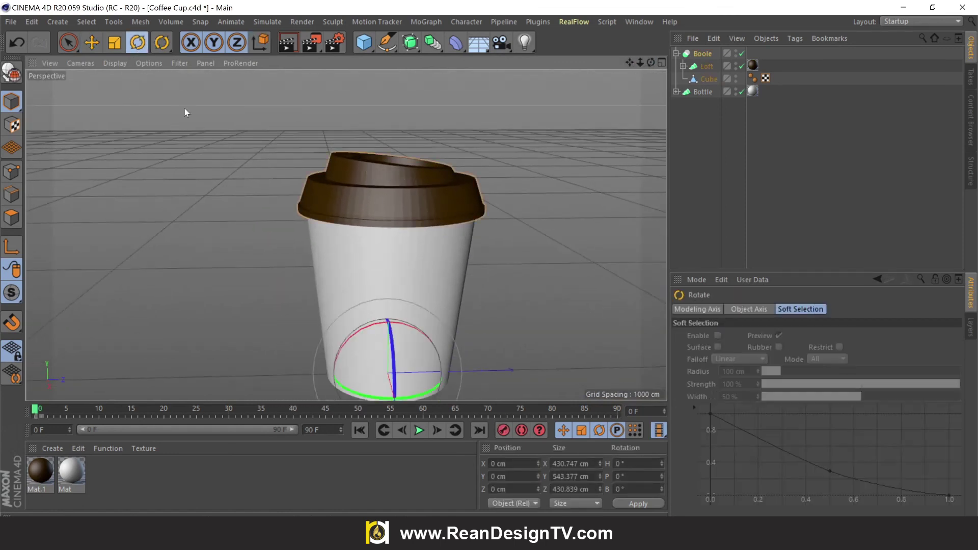
mouse_move(411, 328)
mouse_down()
mouse_move(454, 347)
mouse_move(338, 294)
mouse_up()
key(ctrl+z)
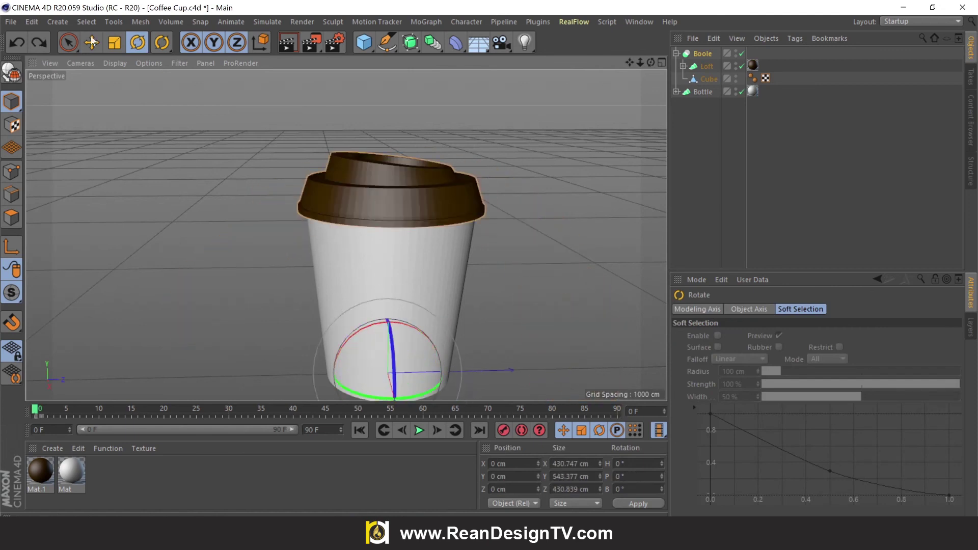
key(e)
click(136, 121)
Orbit to a final angle and render the view of the finished cup
click(427, 203)
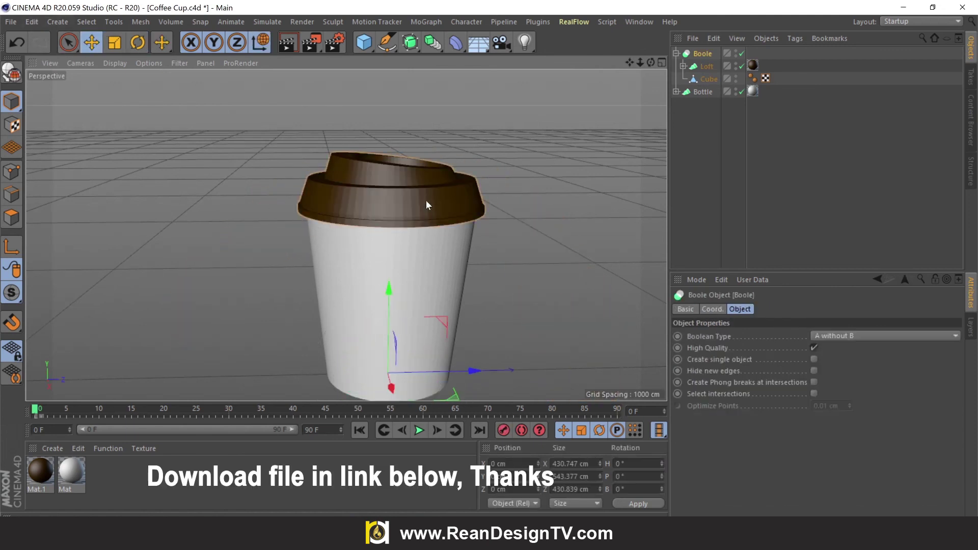
mouse_move(652, 68)
mouse_down()
mouse_move(627, 59)
mouse_move(650, 62)
mouse_move(419, 62)
mouse_up()
click(643, 78)
click(286, 45)
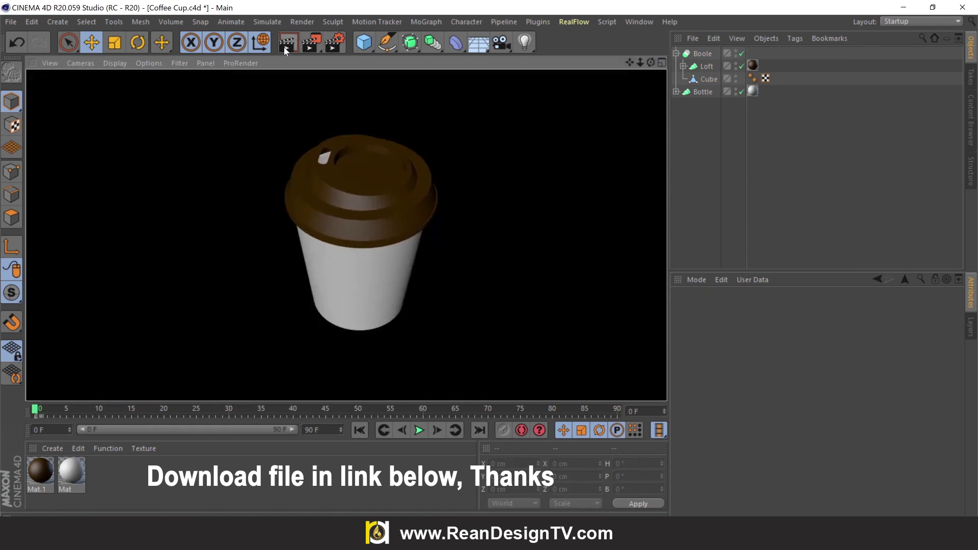